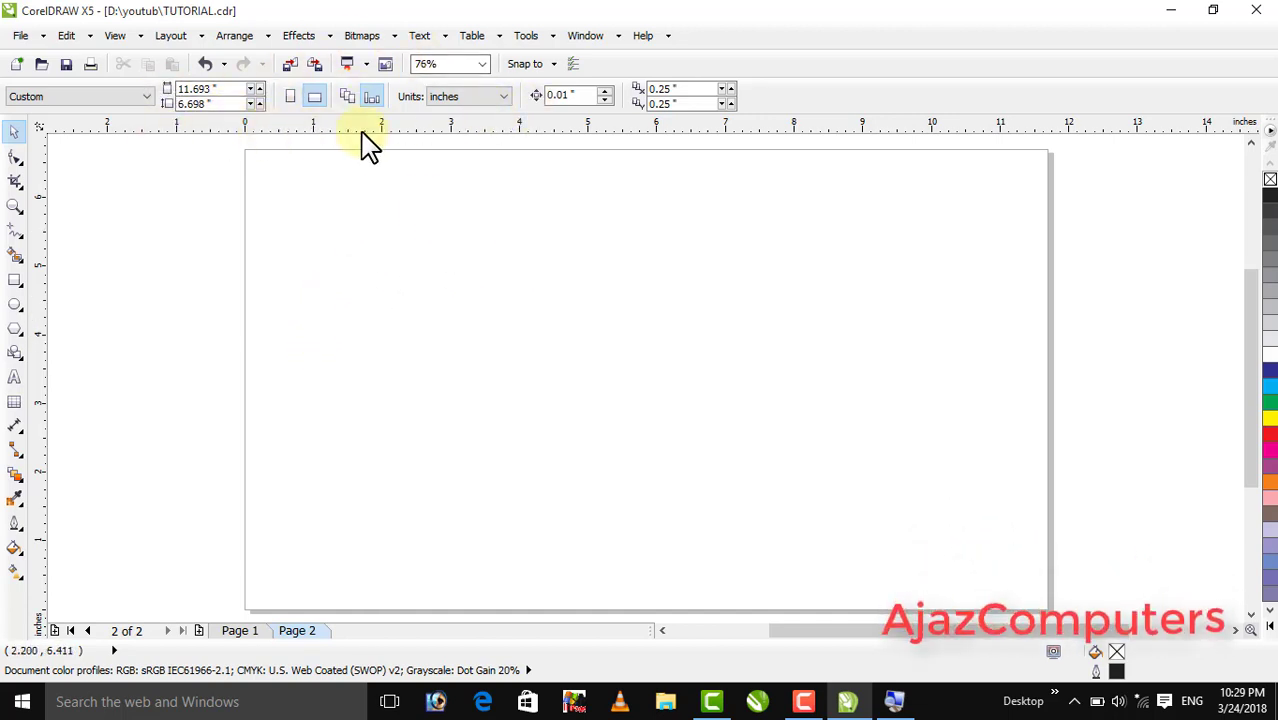
# Step: Draw a rectangle about 3.97 by 2.98 inches near the middle of Page 2 and deselect it
pyautogui.click(15, 280)
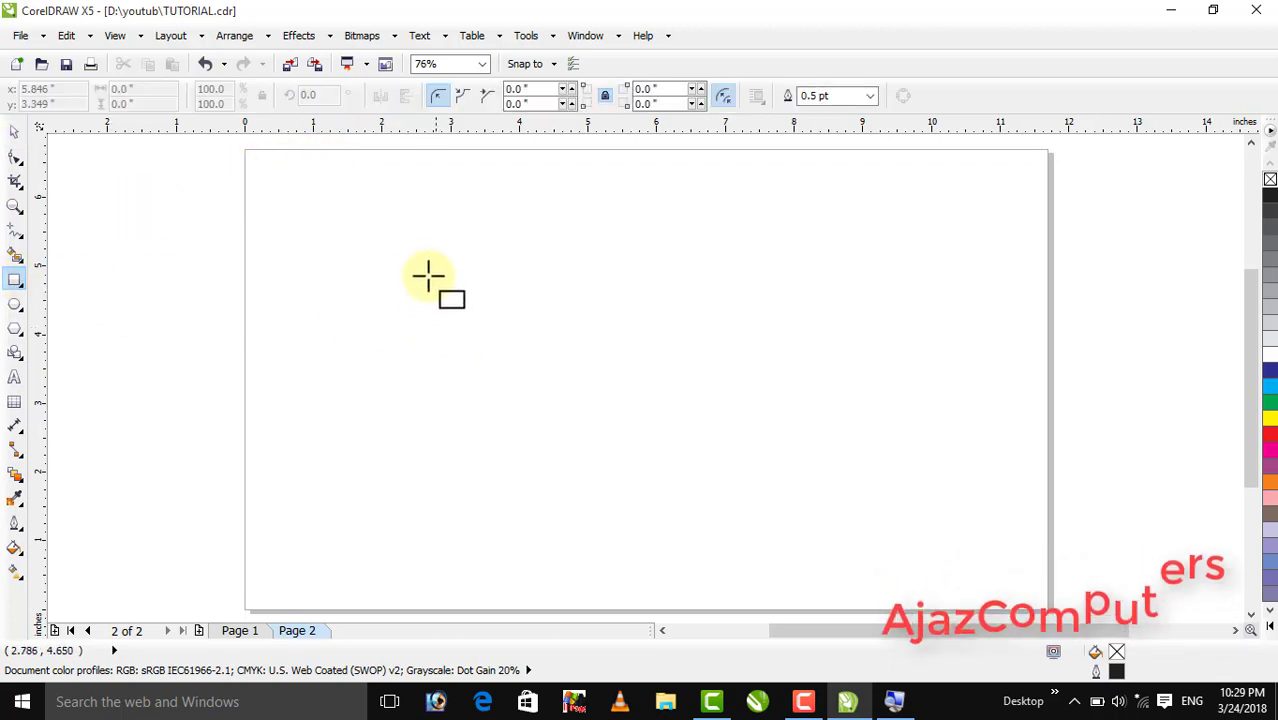
pyautogui.moveTo(423, 268); pyautogui.dragTo(695, 472)
pyautogui.click(14, 131)
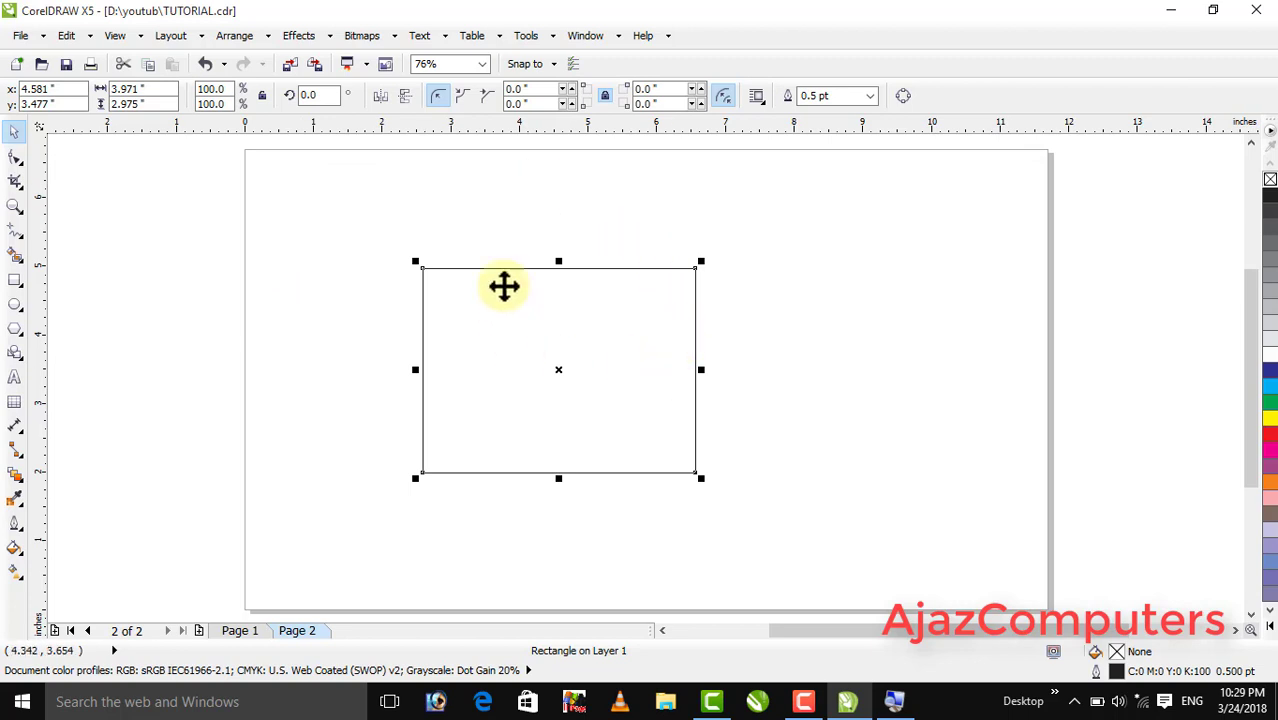
pyautogui.click(960, 283)
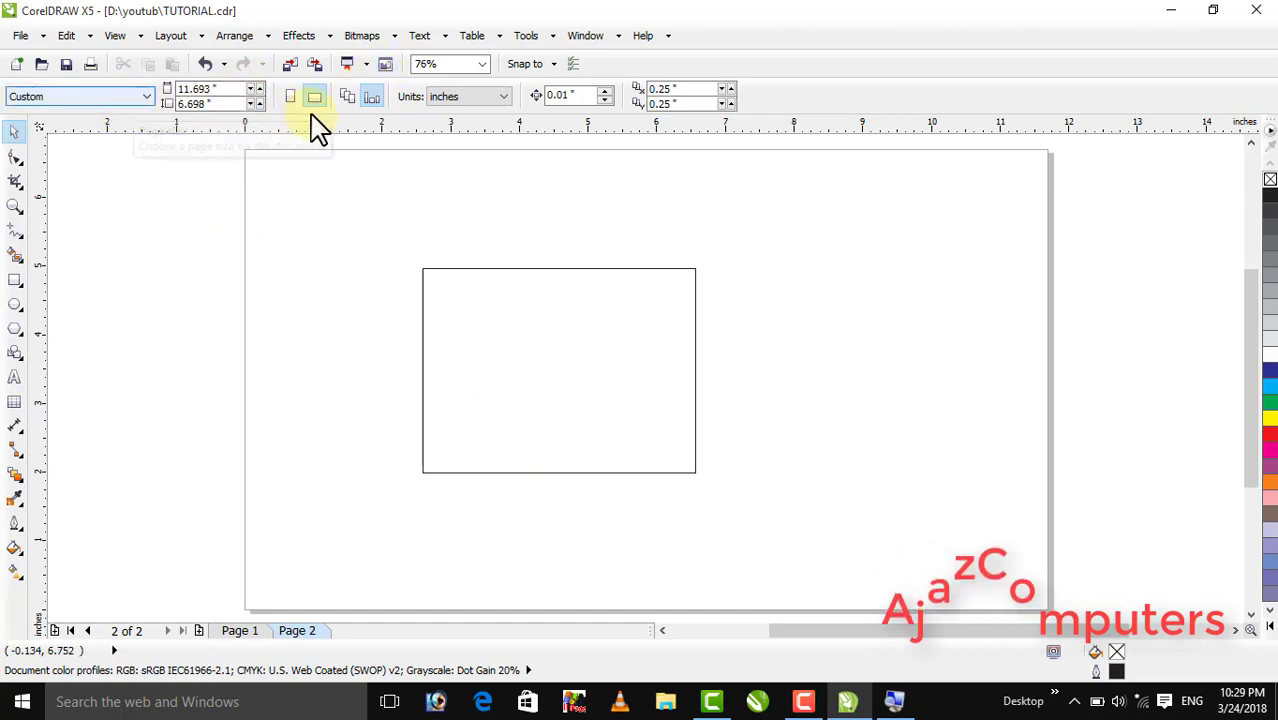
pyautogui.click(843, 701)
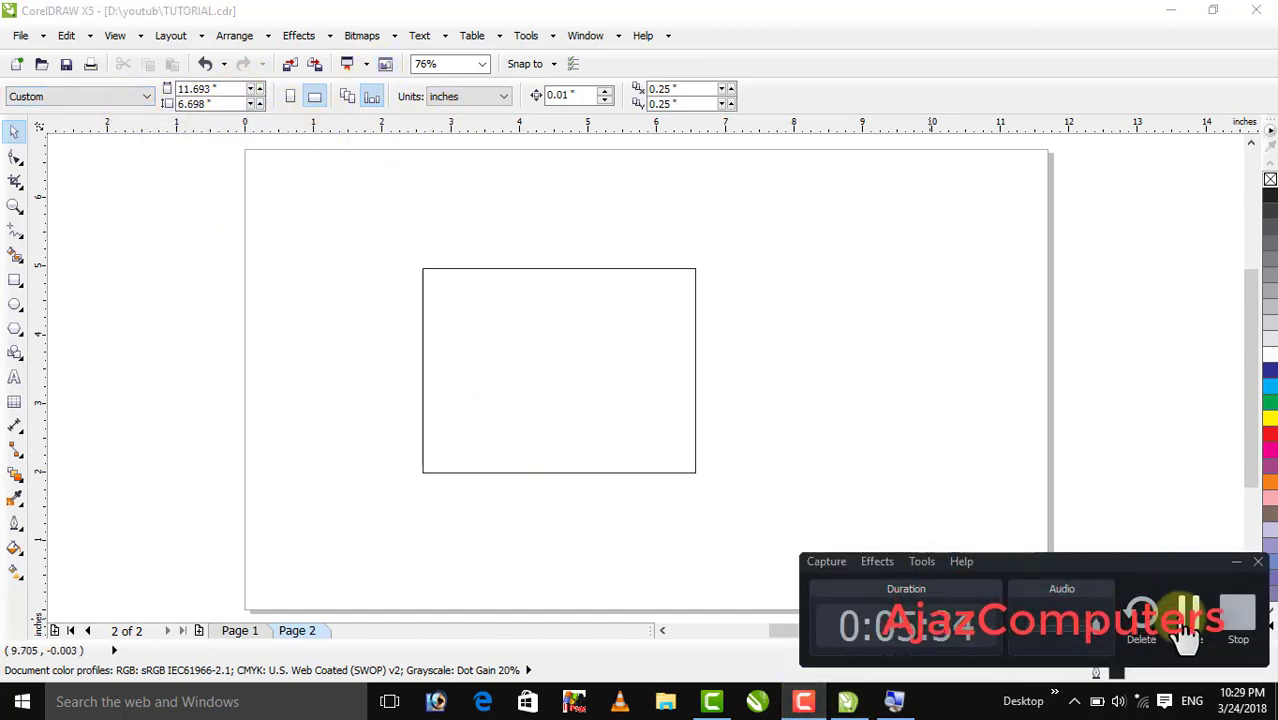
pyautogui.click(1185, 615)
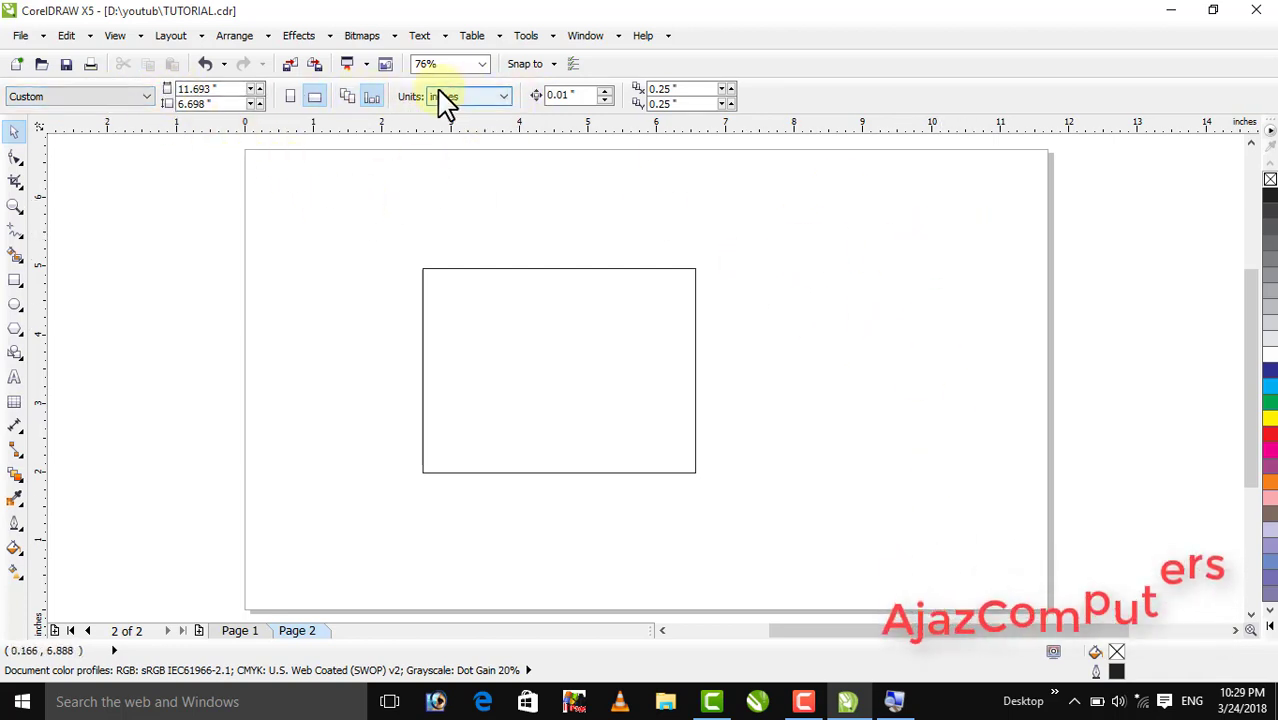
pyautogui.click(470, 318)
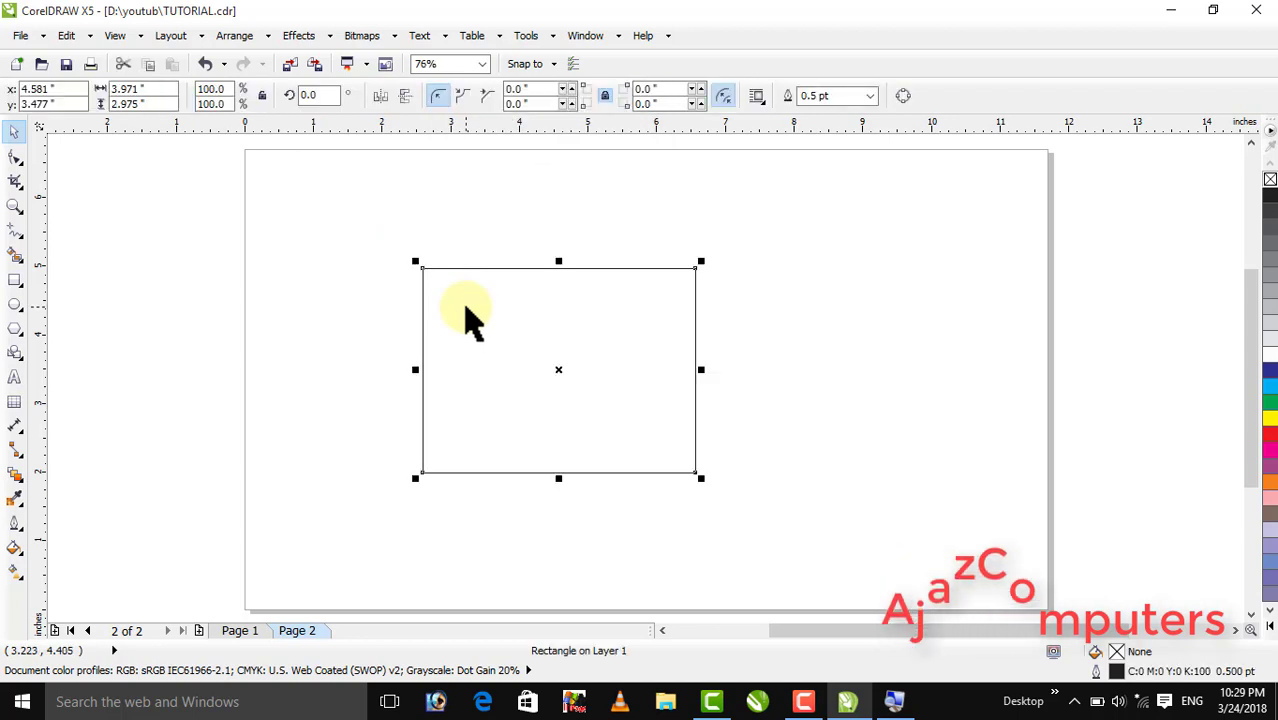
pyautogui.click(130, 96)
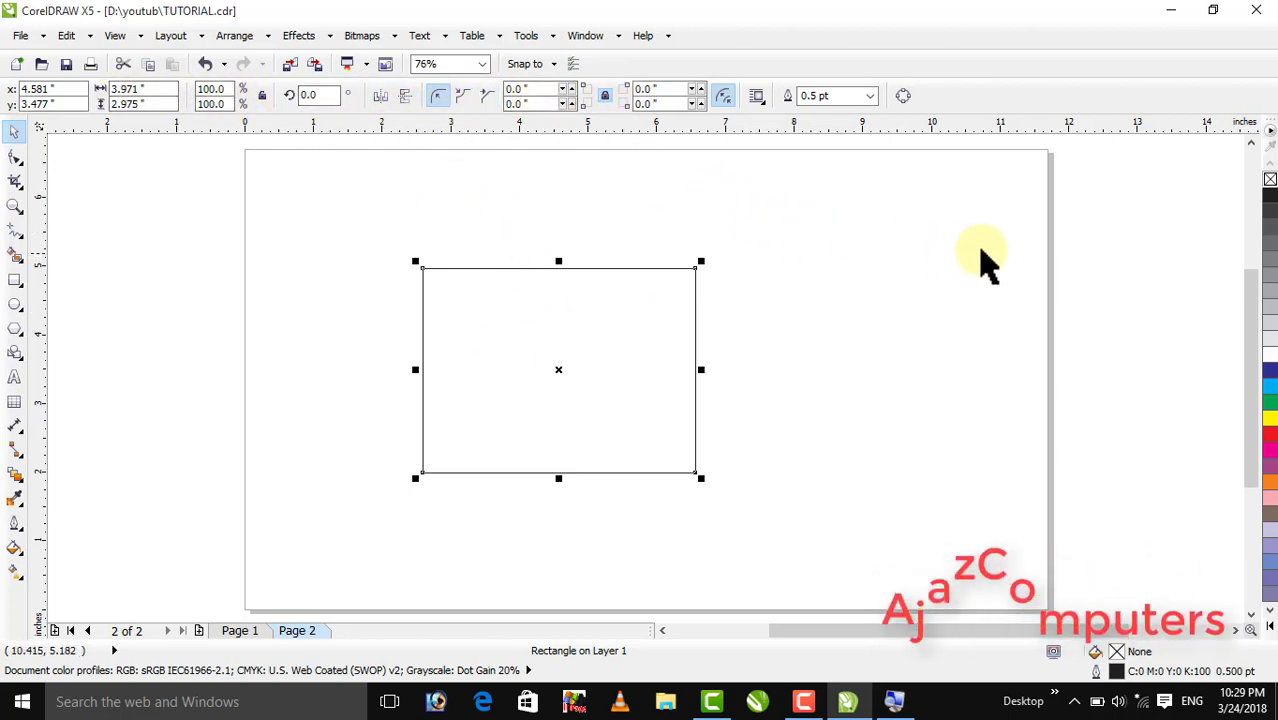
pyautogui.click(900, 245)
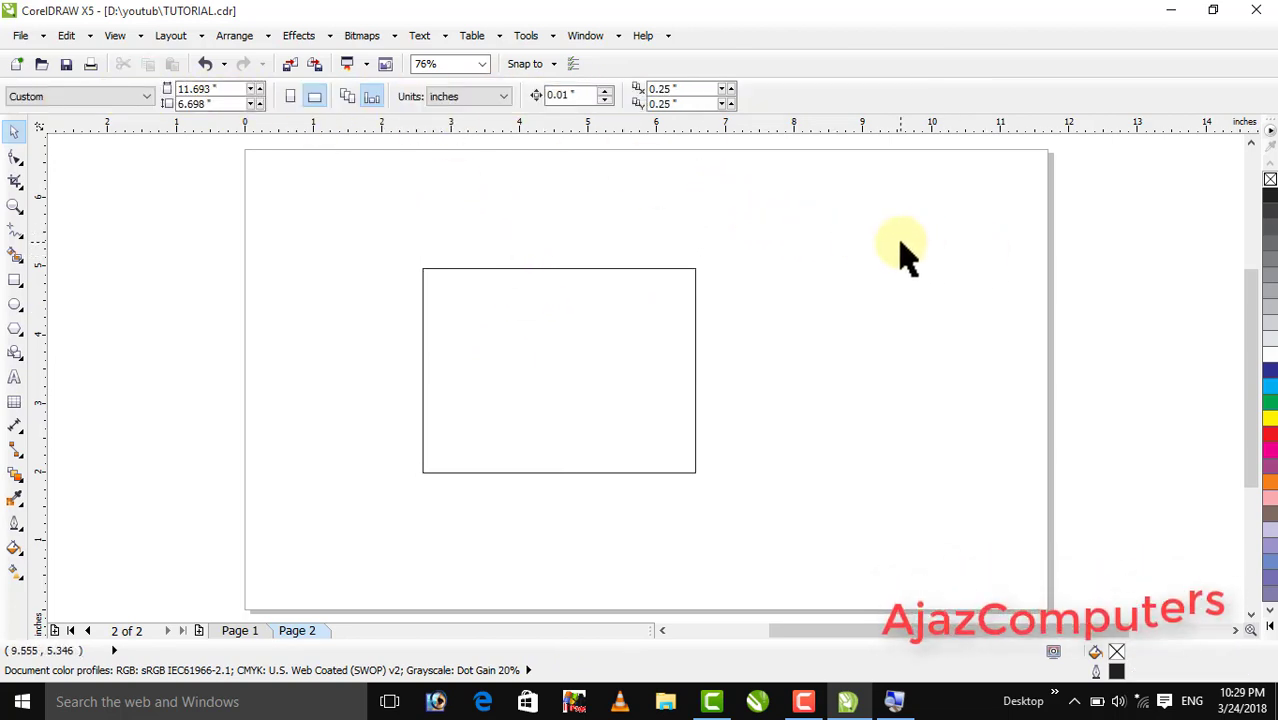
# Step: Set Page 2 to the A4 preset, and change its dimensions to 15 inches wide and 20 inches high
pyautogui.click(85, 98)
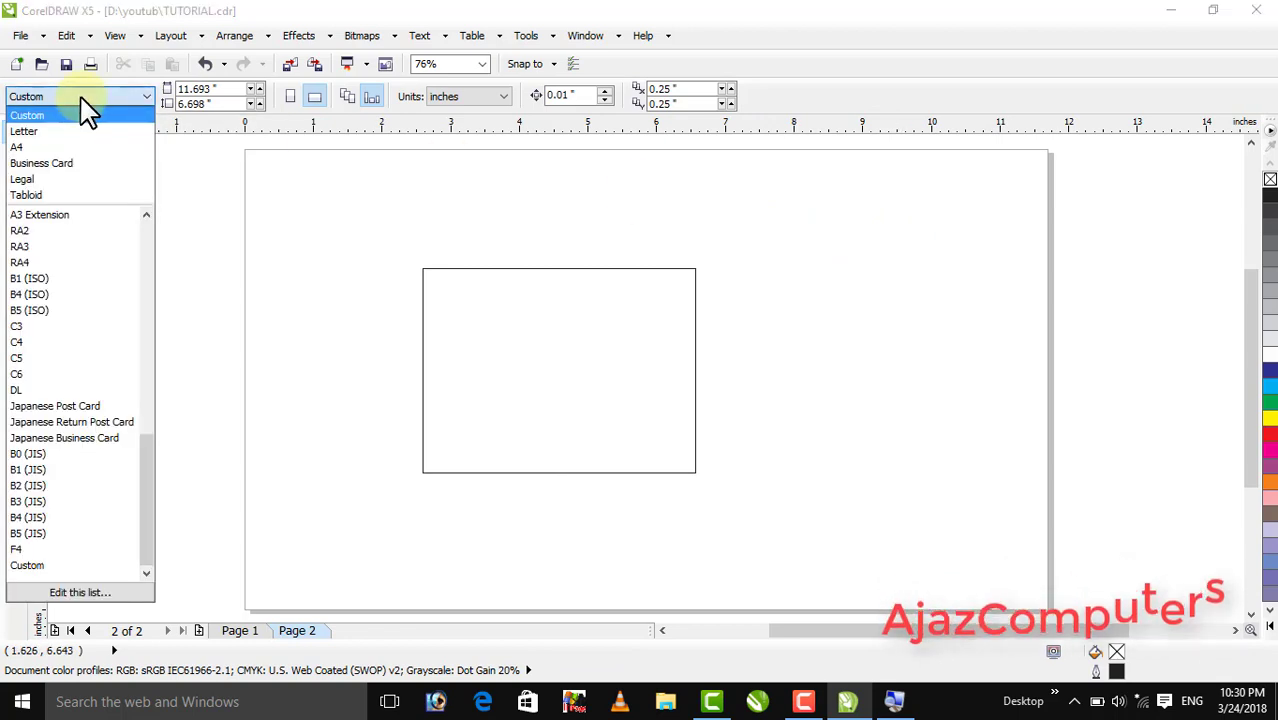
pyautogui.click(47, 147)
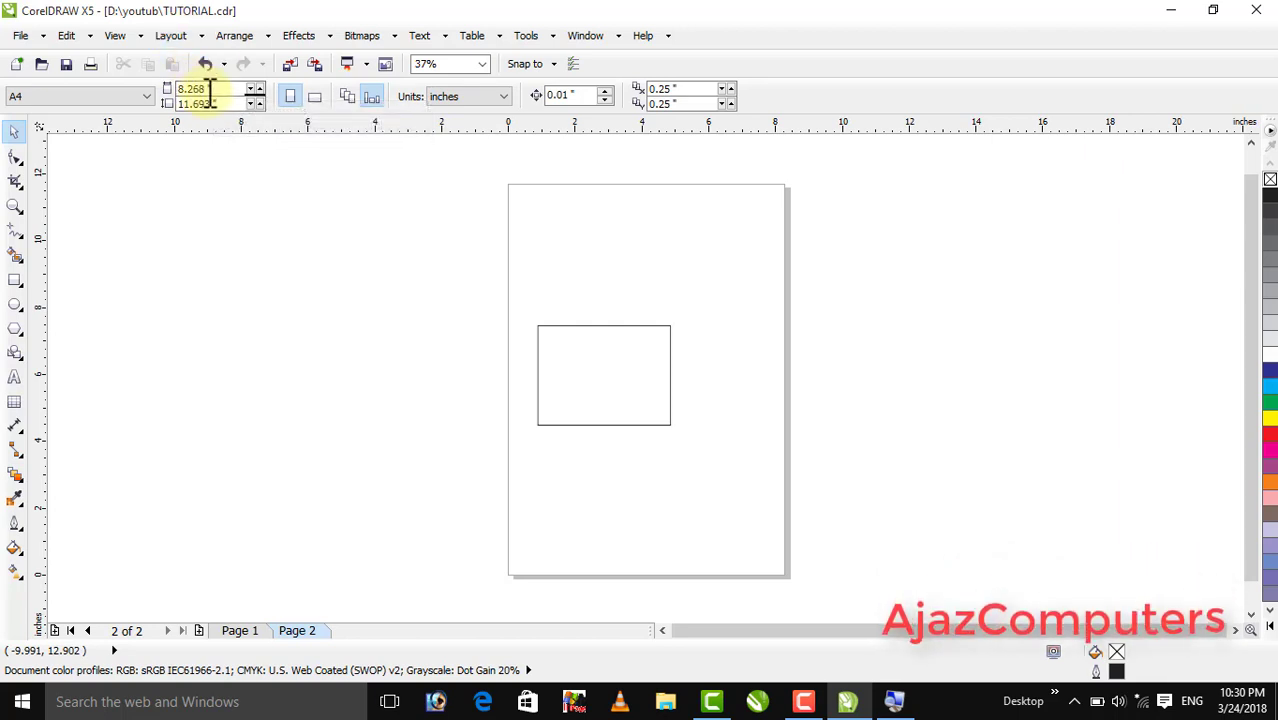
pyautogui.click(233, 90)
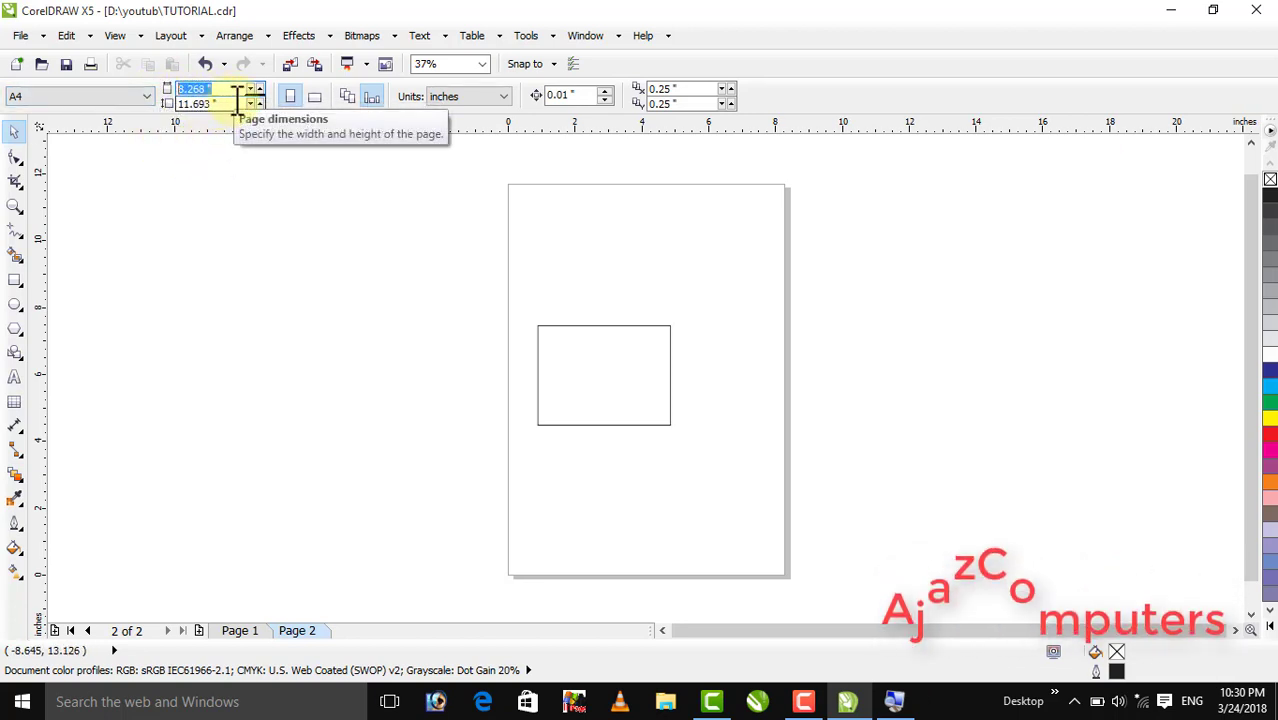
pyautogui.moveTo(236, 104); pyautogui.dragTo(182, 105)
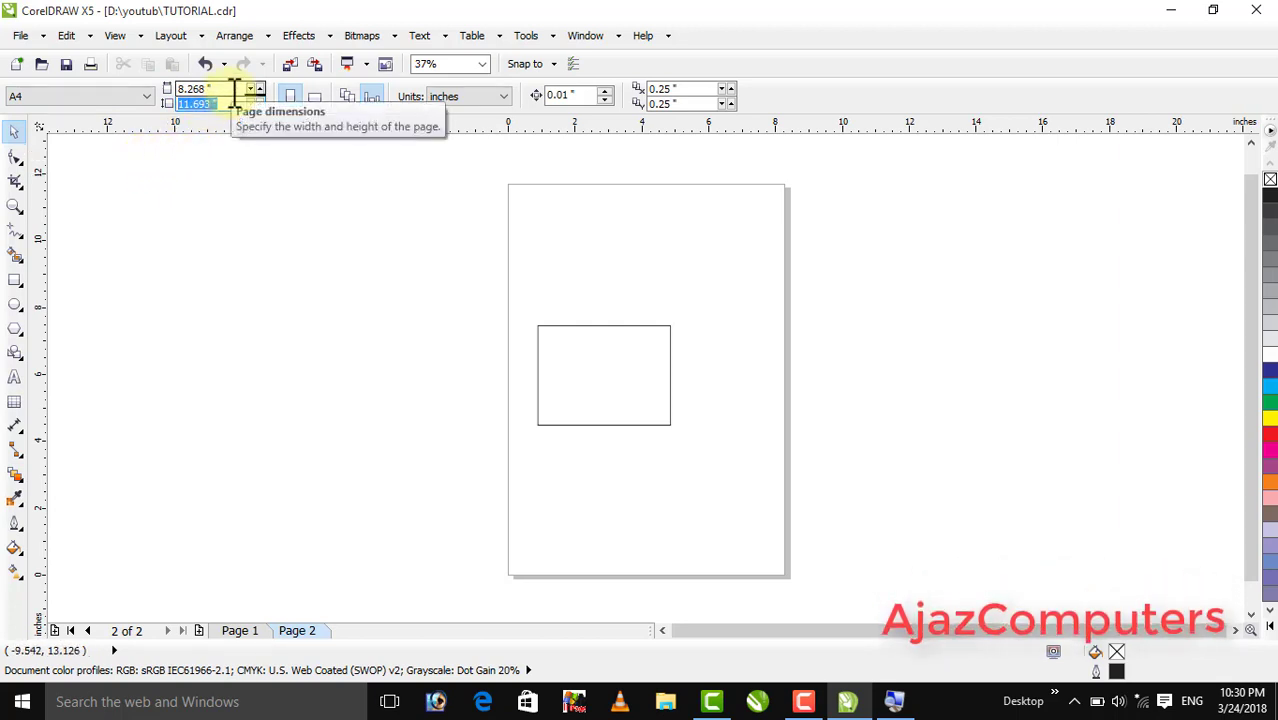
pyautogui.click(193, 92)
pyautogui.write('15')
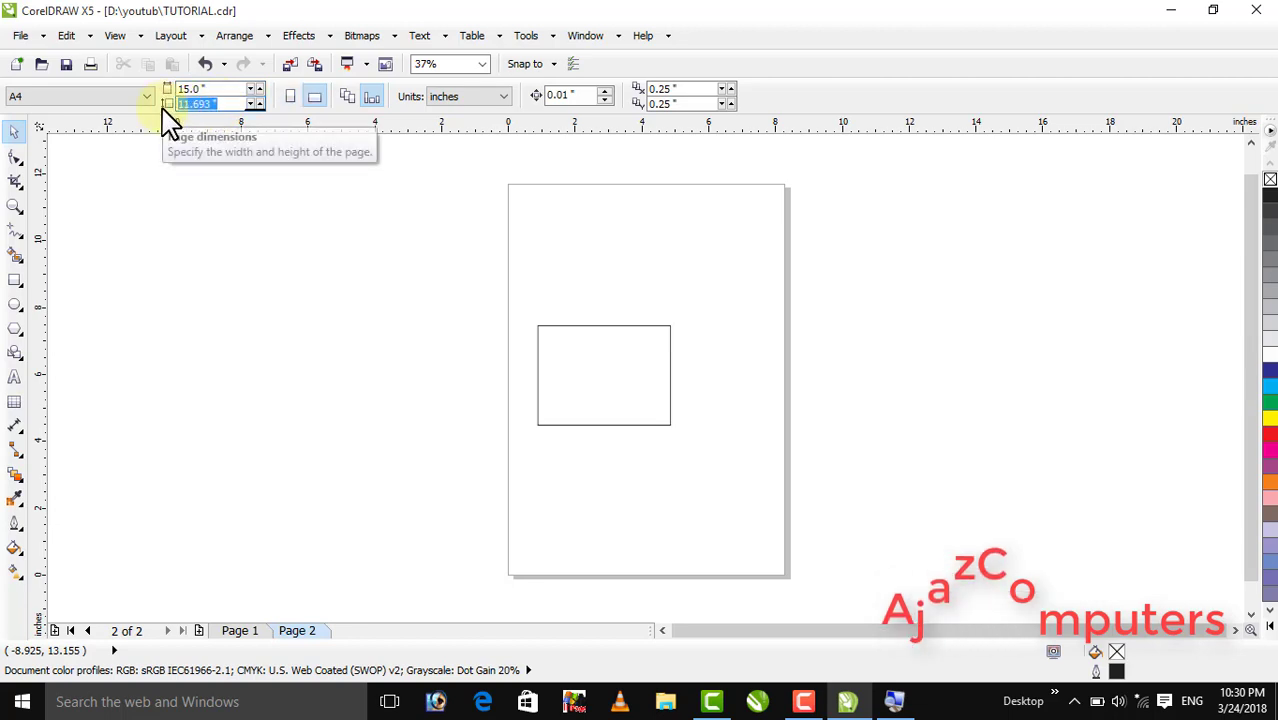
pyautogui.write('20')
pyautogui.press('Return')
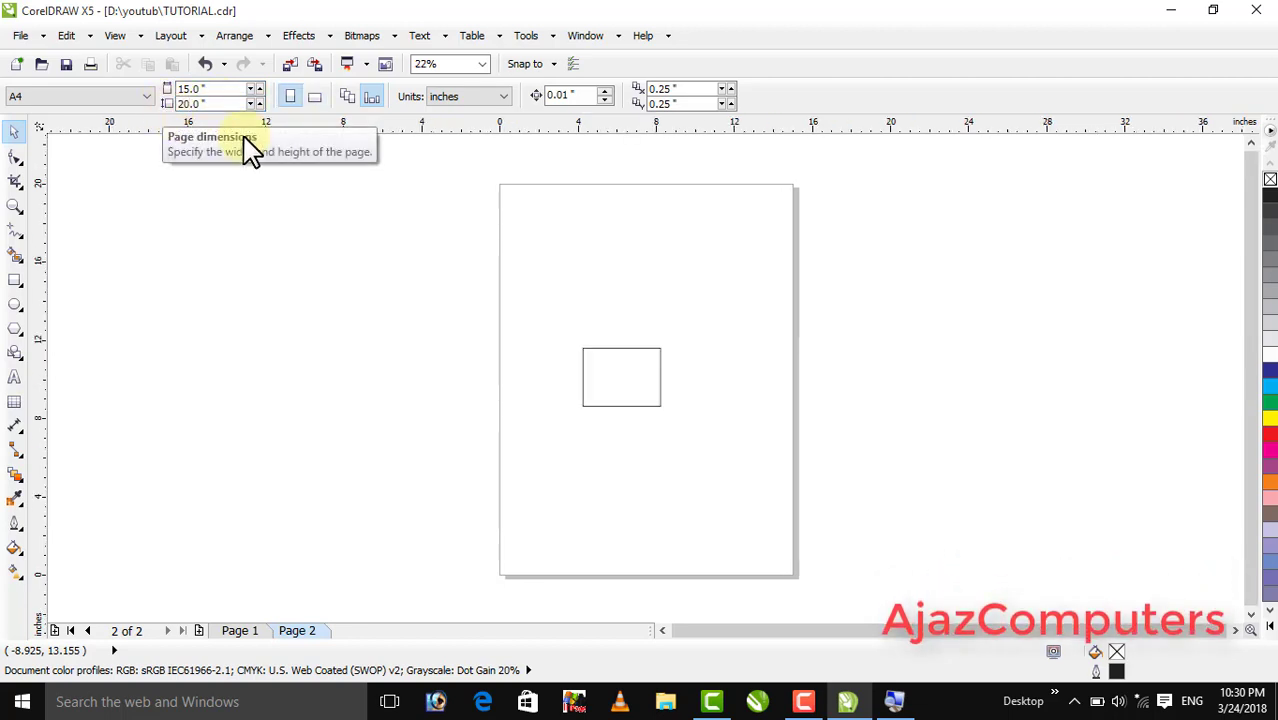
# Step: Delete the rectangle from Page 2, and switch the page orientation to landscape and back to portrait
pyautogui.click(620, 349)
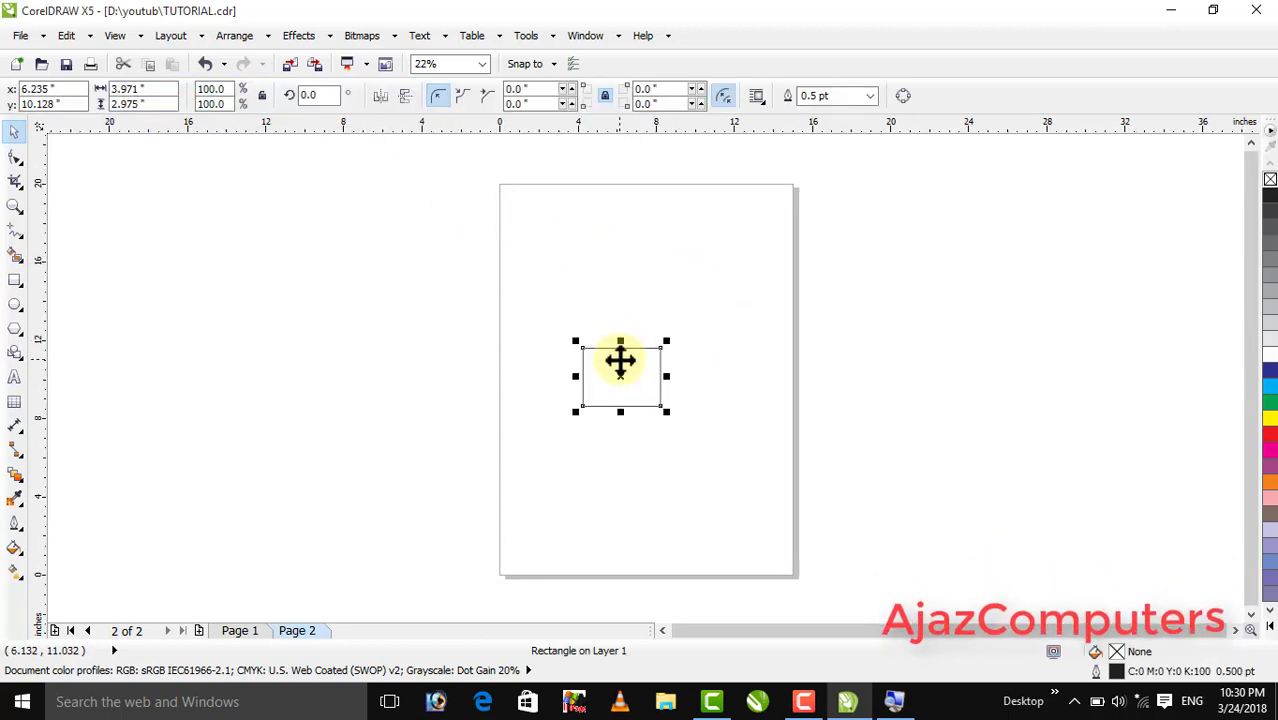
pyautogui.press('Delete')
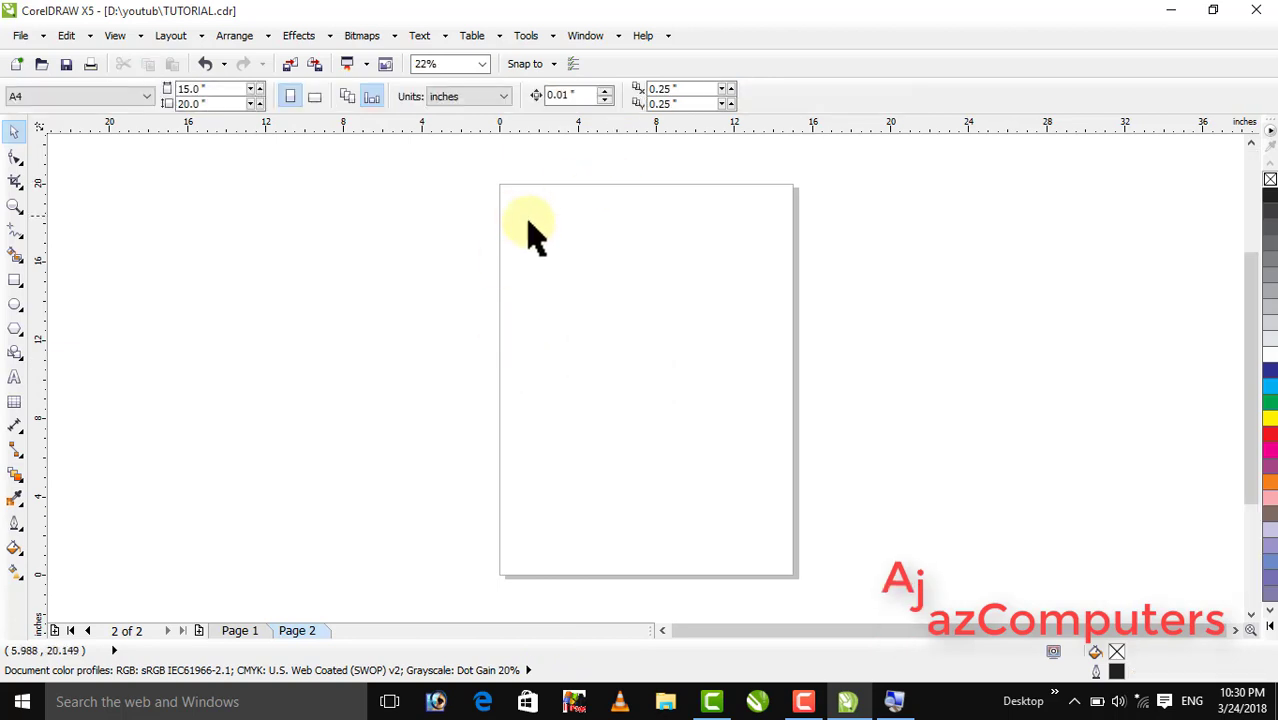
pyautogui.click(316, 98)
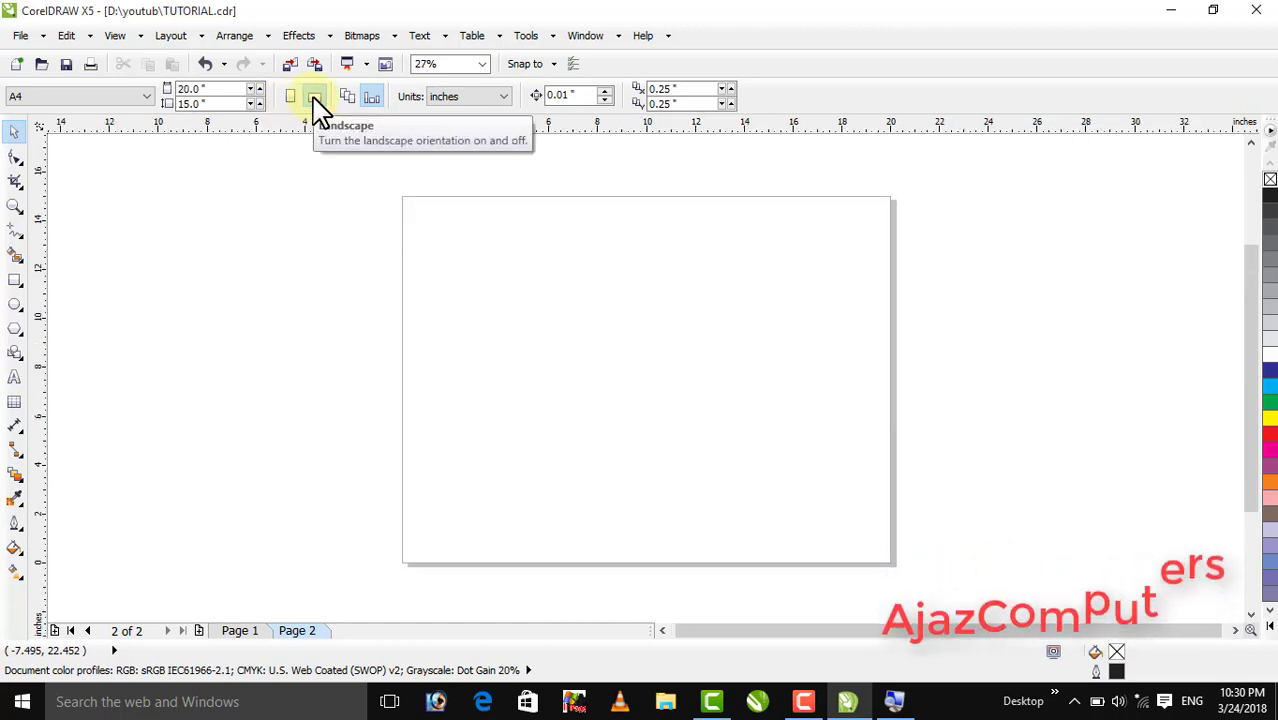
pyautogui.click(300, 98)
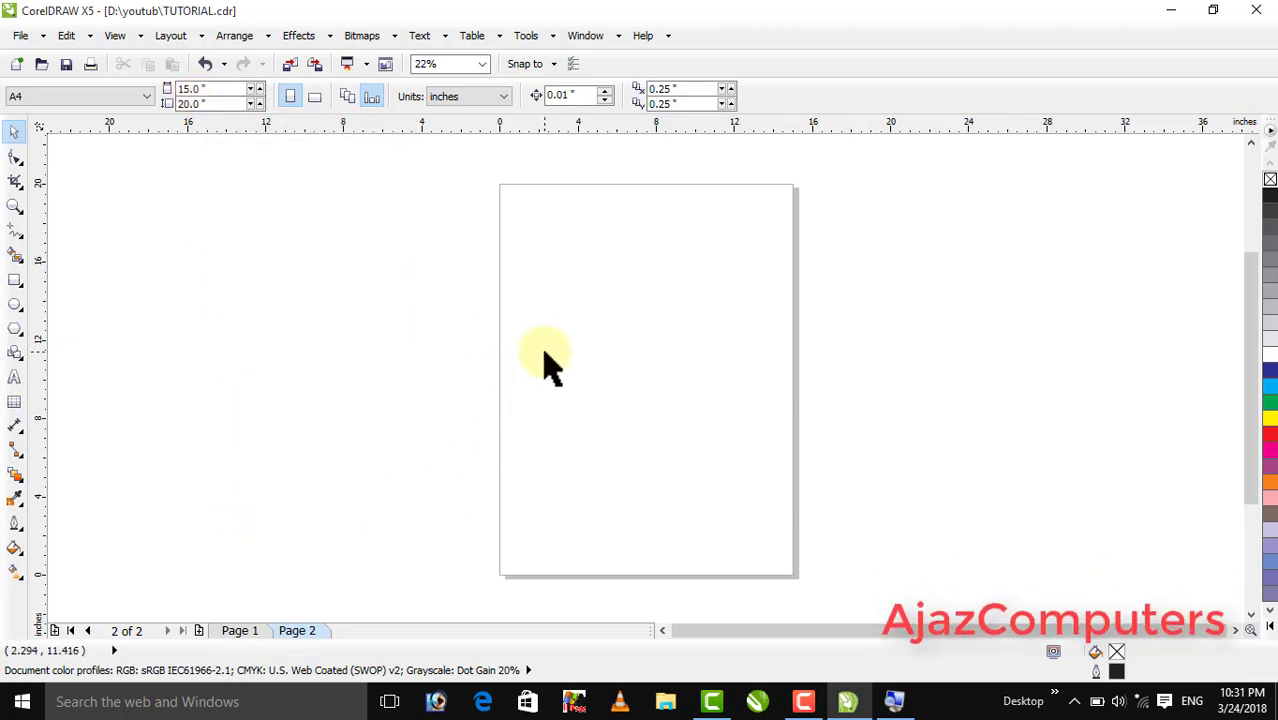
# Step: Switch between Page 1 and Page 2 to compare their sizes and orientations, ending on Page 2
pyautogui.click(249, 630)
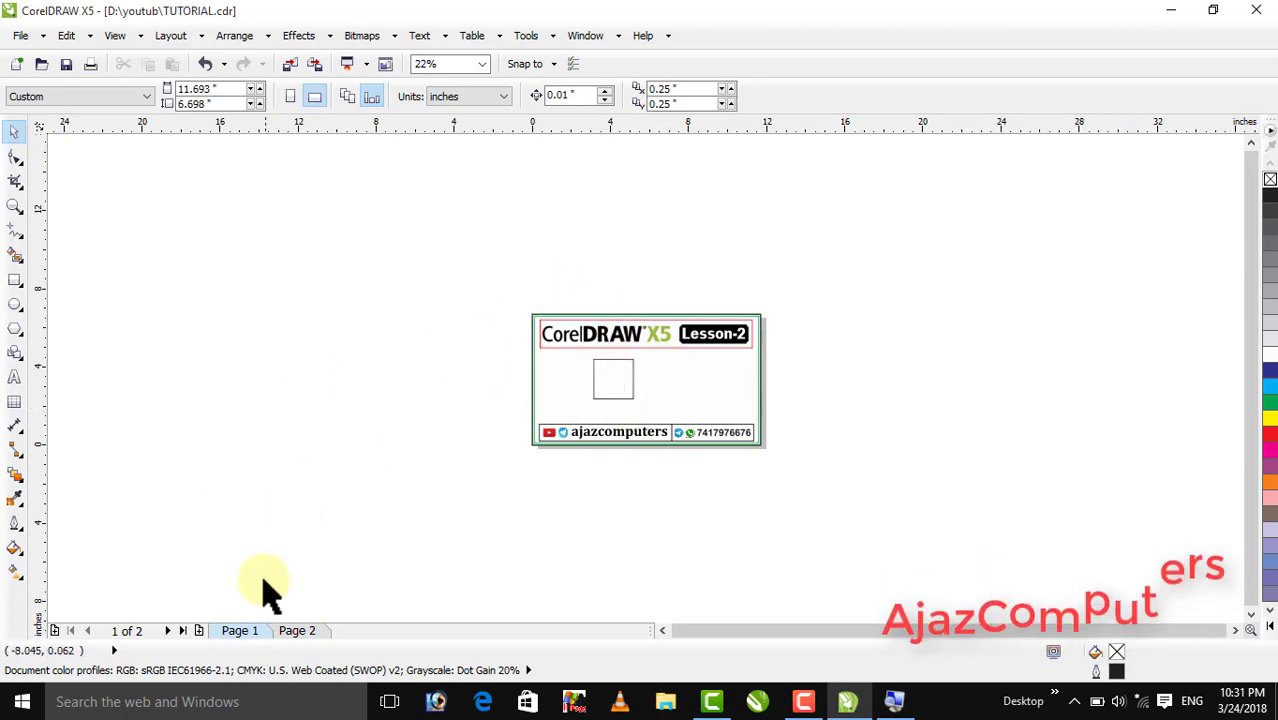
pyautogui.click(296, 631)
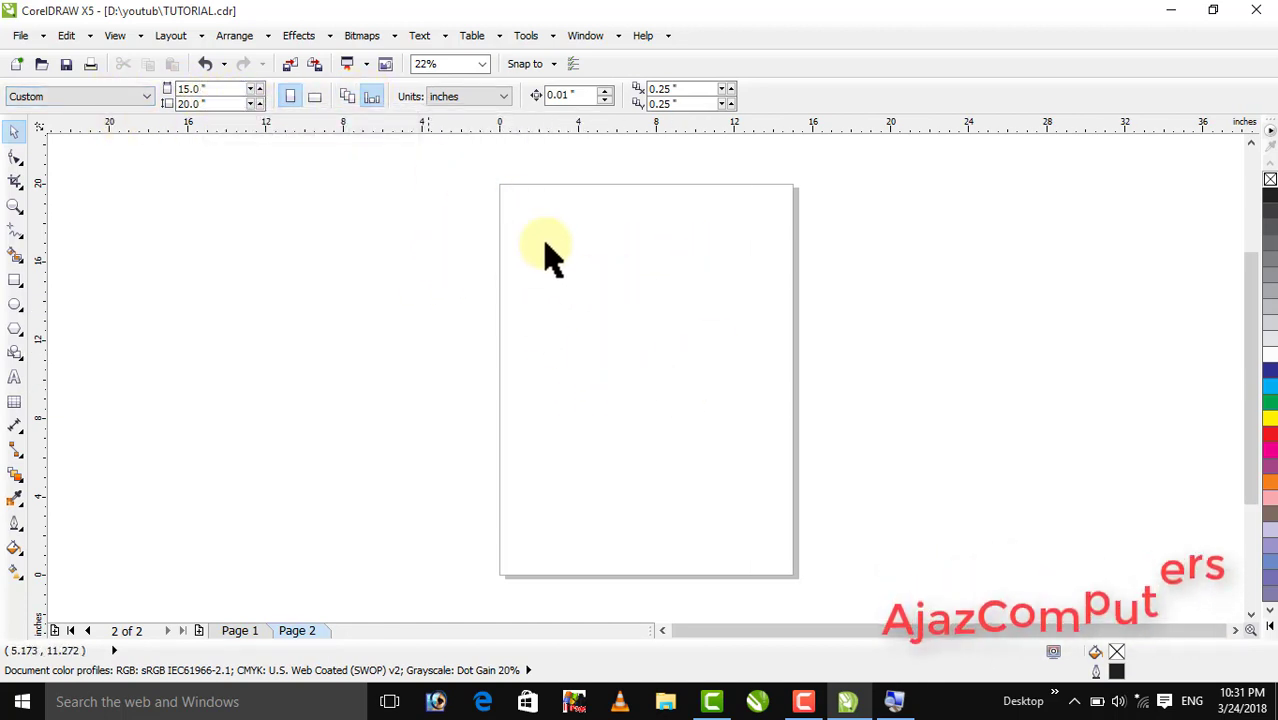
pyautogui.click(240, 632)
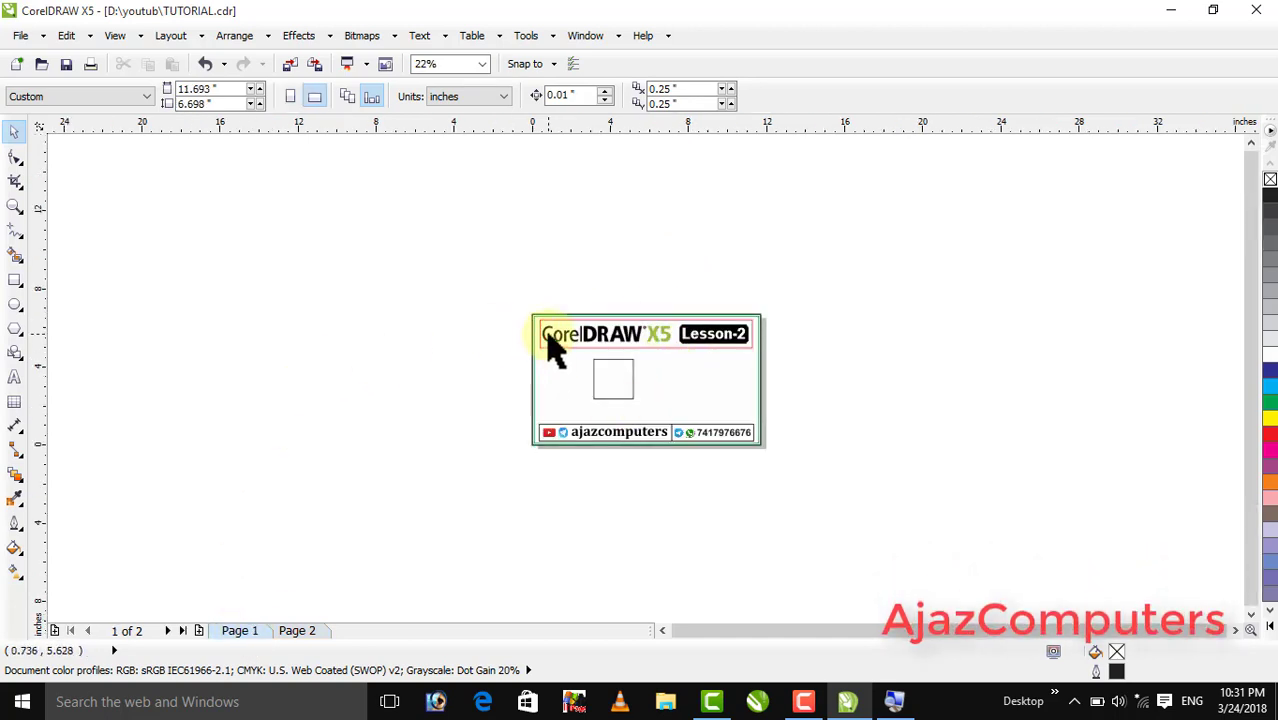
pyautogui.hotkey('shift', 'F4')
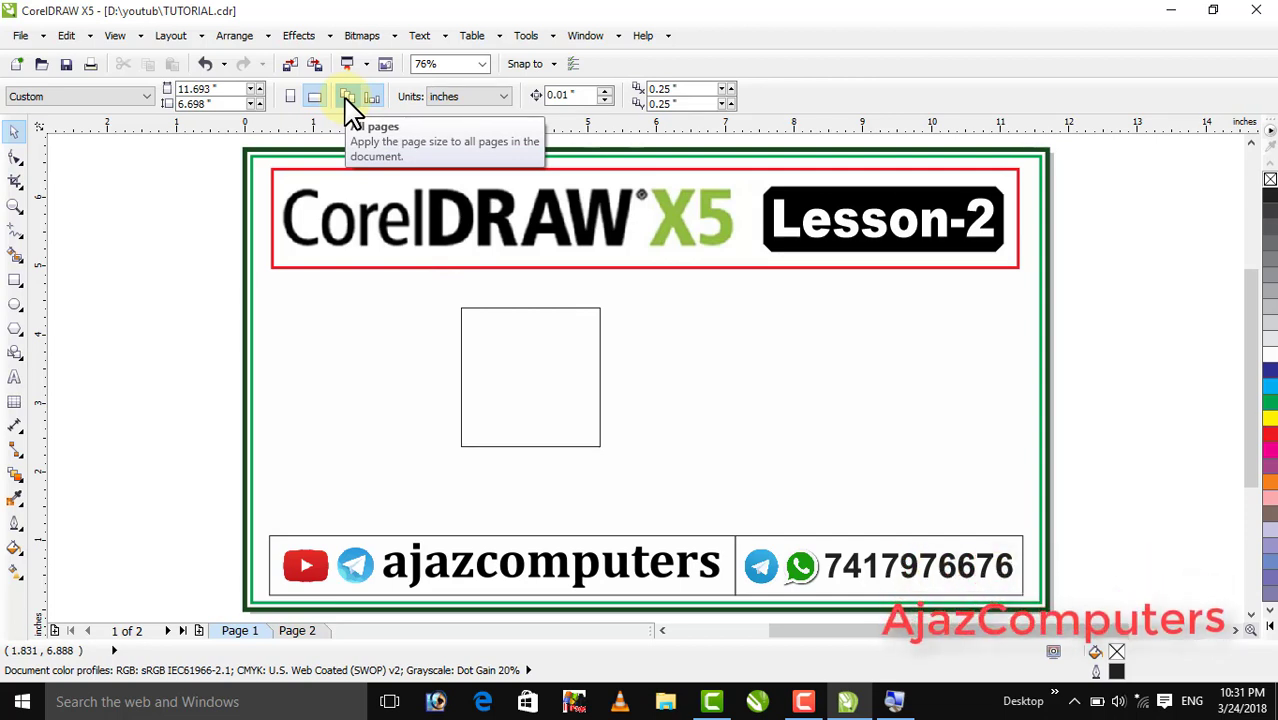
pyautogui.click(300, 632)
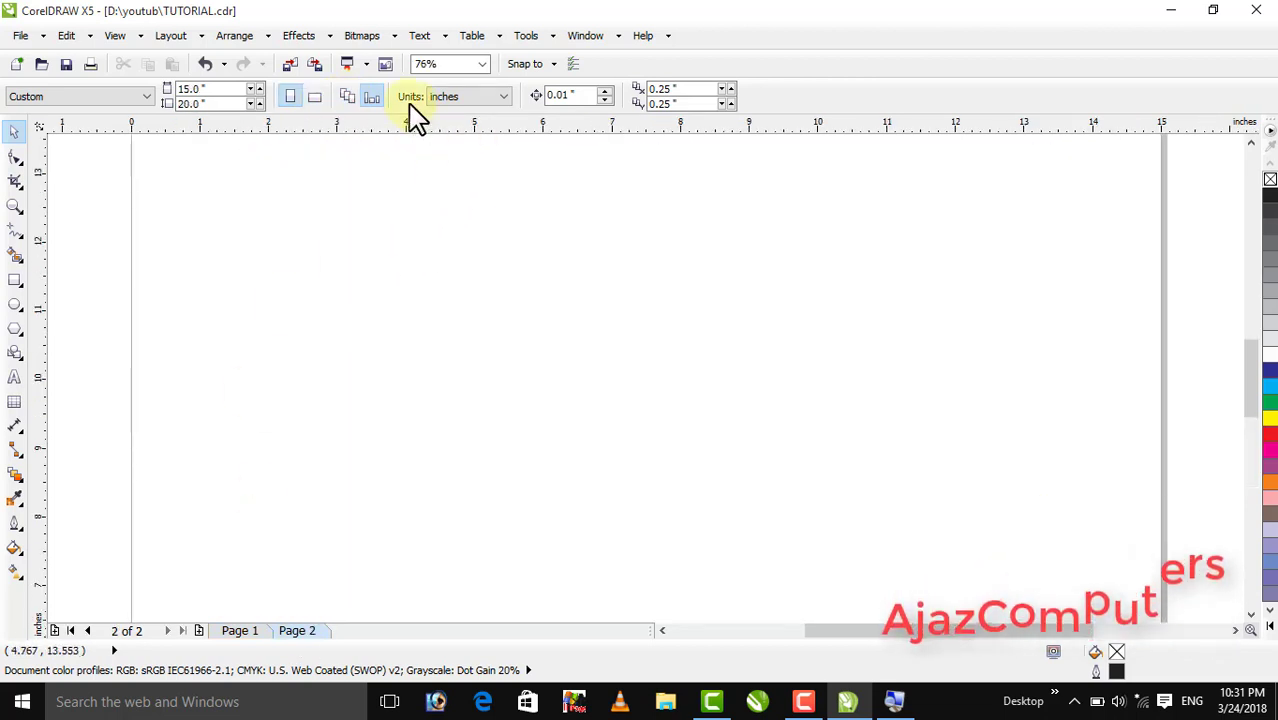
# Step: Look through the available drawing units and keep inches selected
pyautogui.click(476, 102)
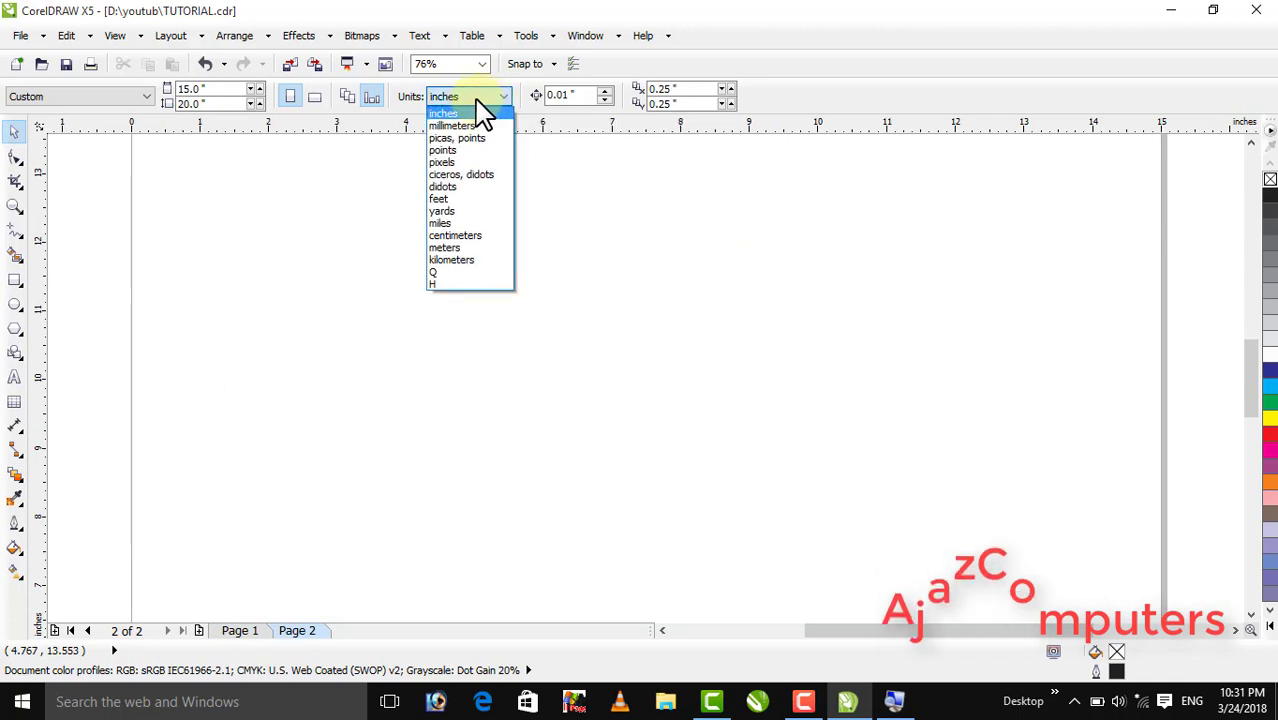
pyautogui.click(482, 106)
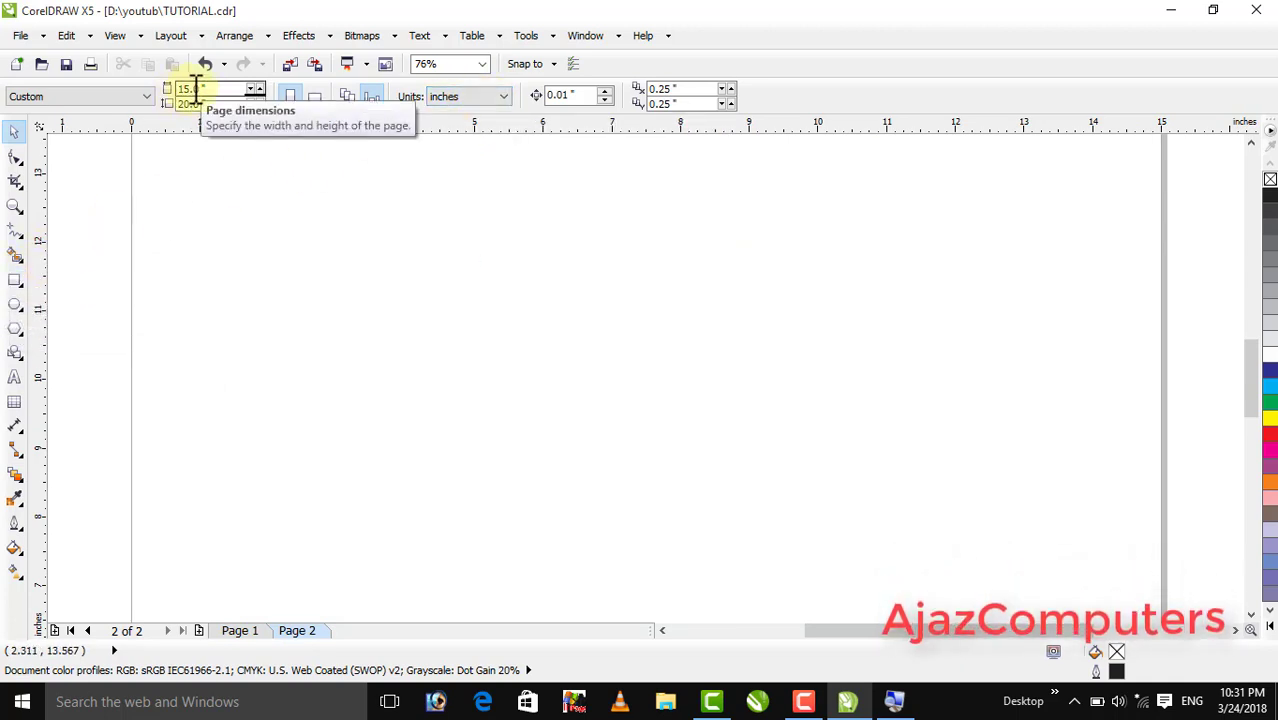
pyautogui.click(466, 100)
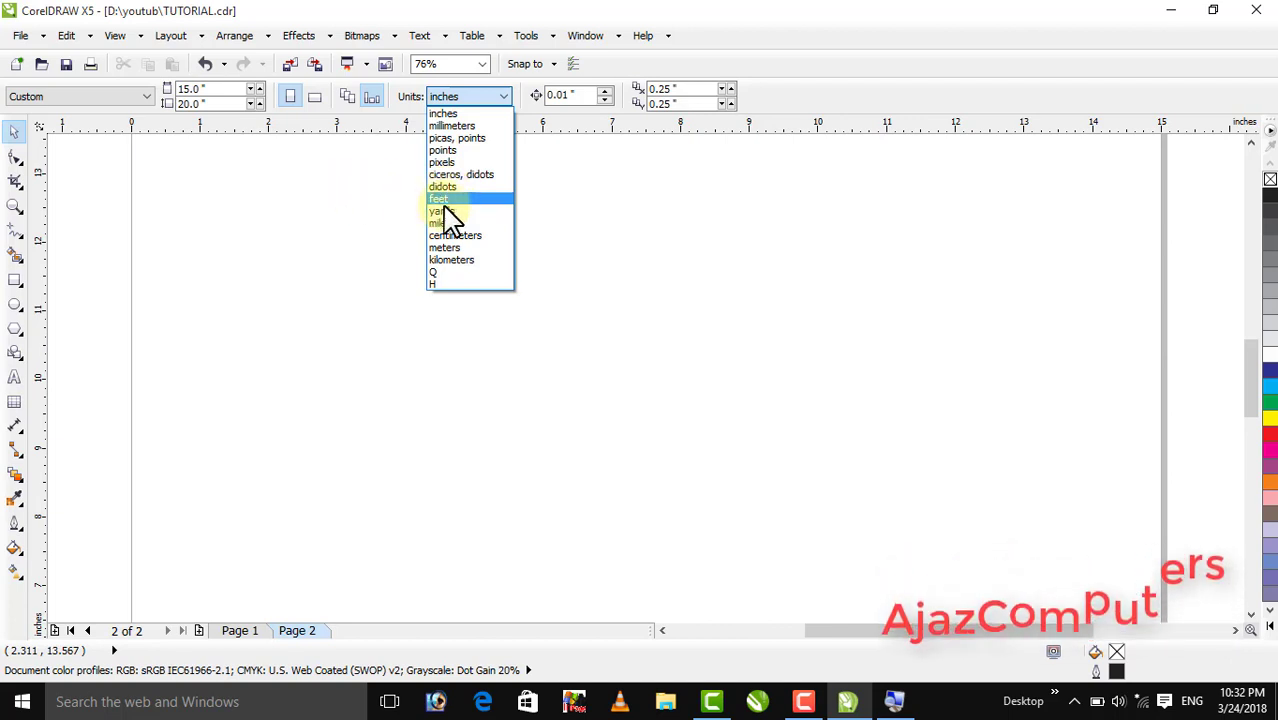
pyautogui.click(443, 113)
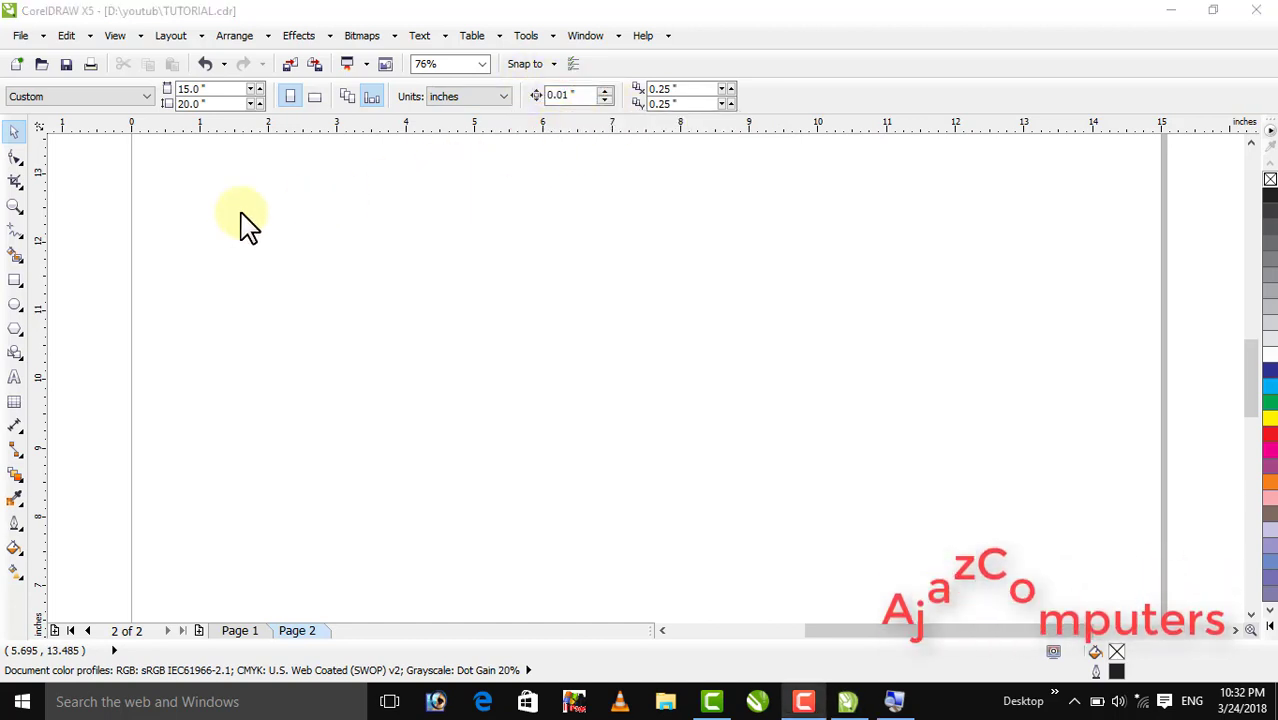
# Step: Draw a rectangle about 1.92 by 2.06 inches on Page 2 and nudge it upward about 1.07 inches in small steps
pyautogui.click(12, 281)
pyautogui.moveTo(400, 290)
pyautogui.mouseDown()
pyautogui.moveTo(508, 388)
pyautogui.moveTo(533, 430)
pyautogui.mouseUp()
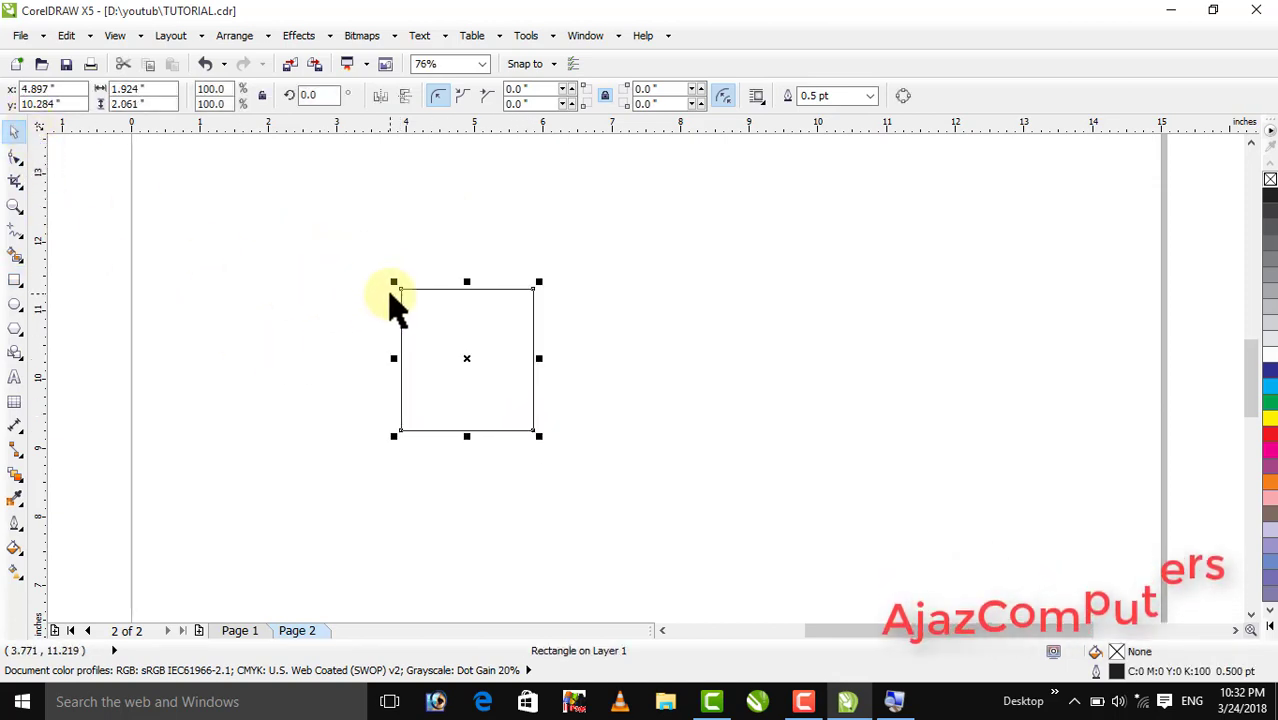
pyautogui.press('Up')
pyautogui.press('Up')
pyautogui.press('Up')
pyautogui.press('Up')
pyautogui.press('Up')
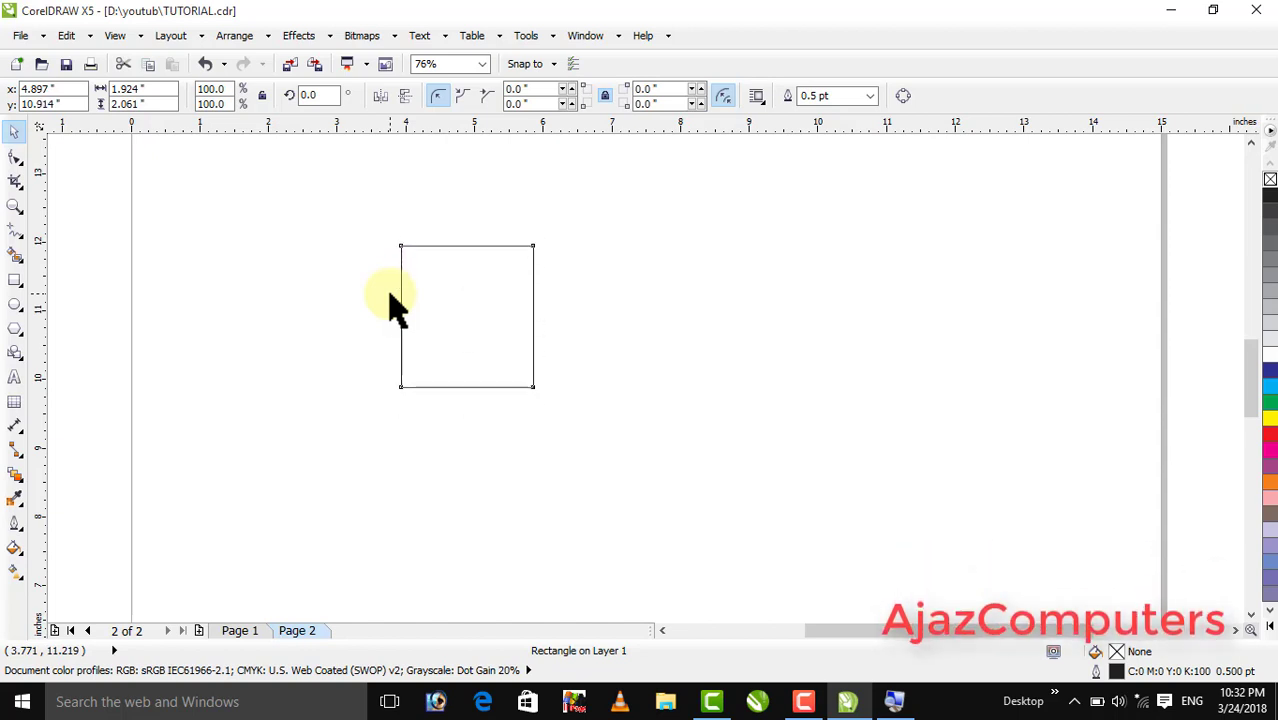
pyautogui.press('Up')
pyautogui.press('Up')
pyautogui.press('Up')
pyautogui.press('Up')
pyautogui.press('Up')
pyautogui.press('Up')
pyautogui.press('Up')
pyautogui.press('Up')
pyautogui.press('Up')
pyautogui.press('Up')
pyautogui.press('Up')
pyautogui.press('Up')
pyautogui.press('Up')
pyautogui.press('Up')
pyautogui.press('Up')
pyautogui.press('Up')
pyautogui.press('Up')
pyautogui.press('Up')
pyautogui.press('Up')
pyautogui.press('Up')
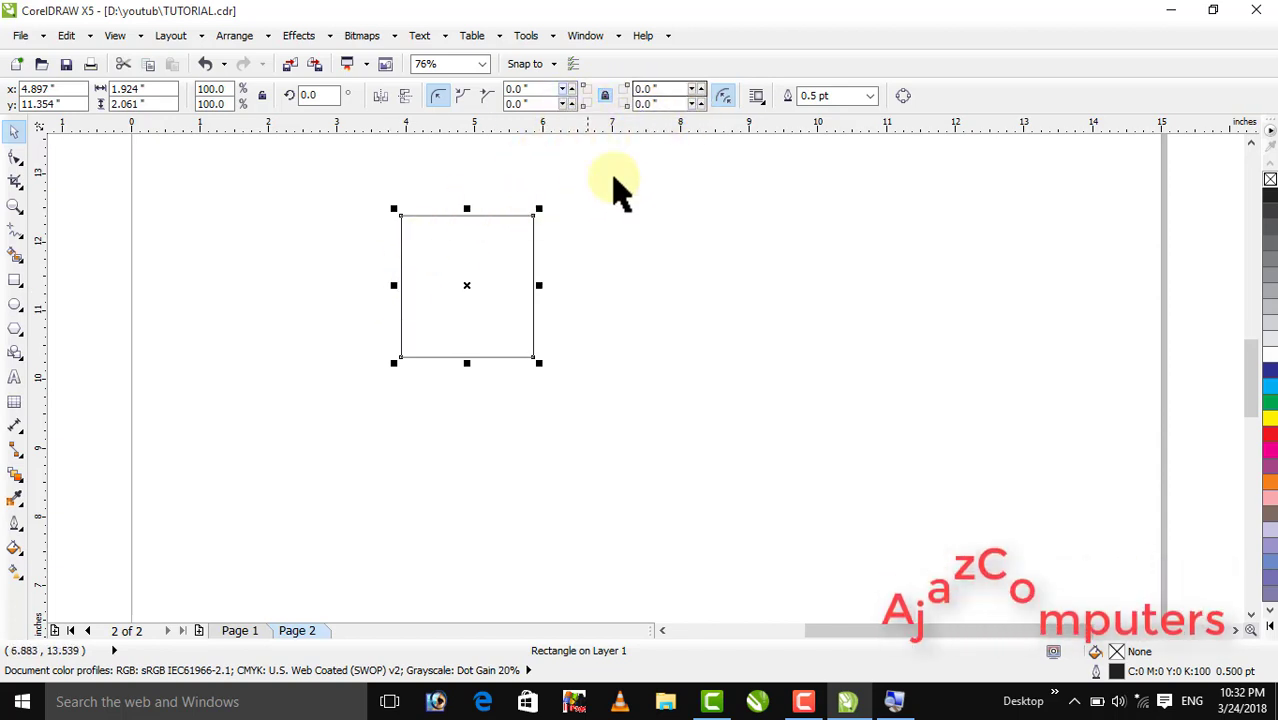
# Step: Deselect the rectangle and set the document's nudge offset to 1.0 inch
pyautogui.click(726, 252)
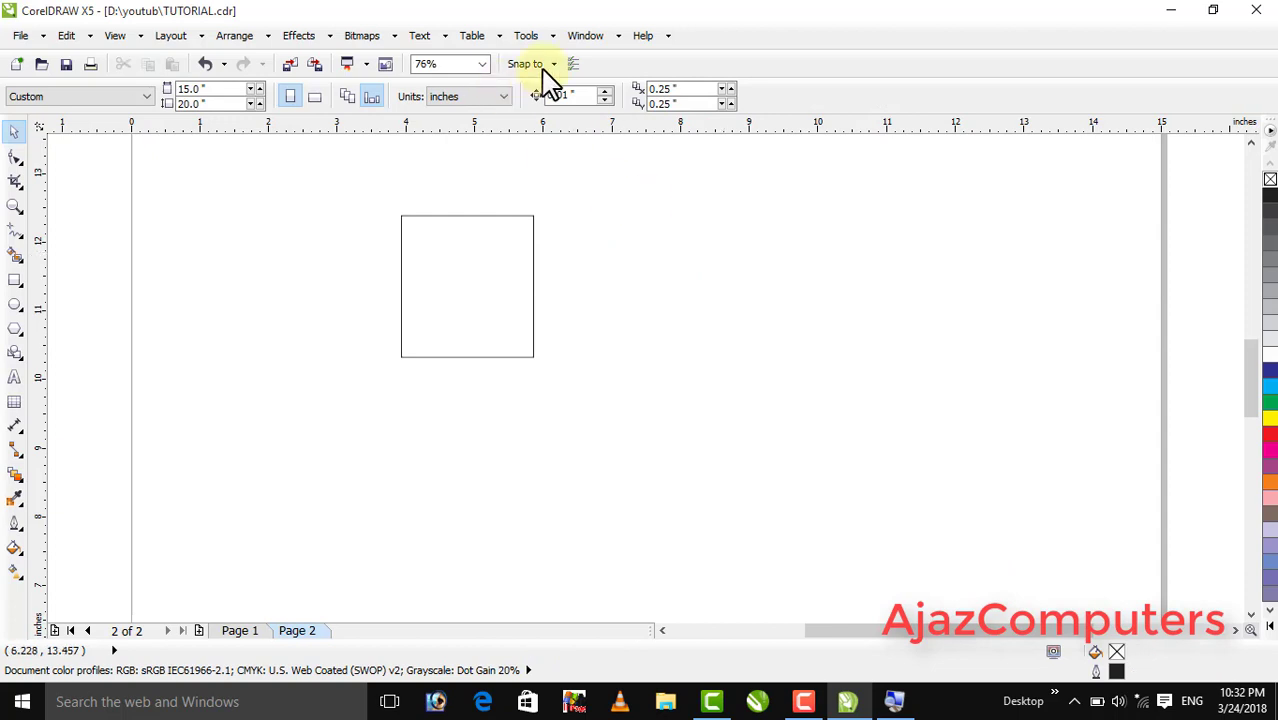
pyautogui.click(545, 95)
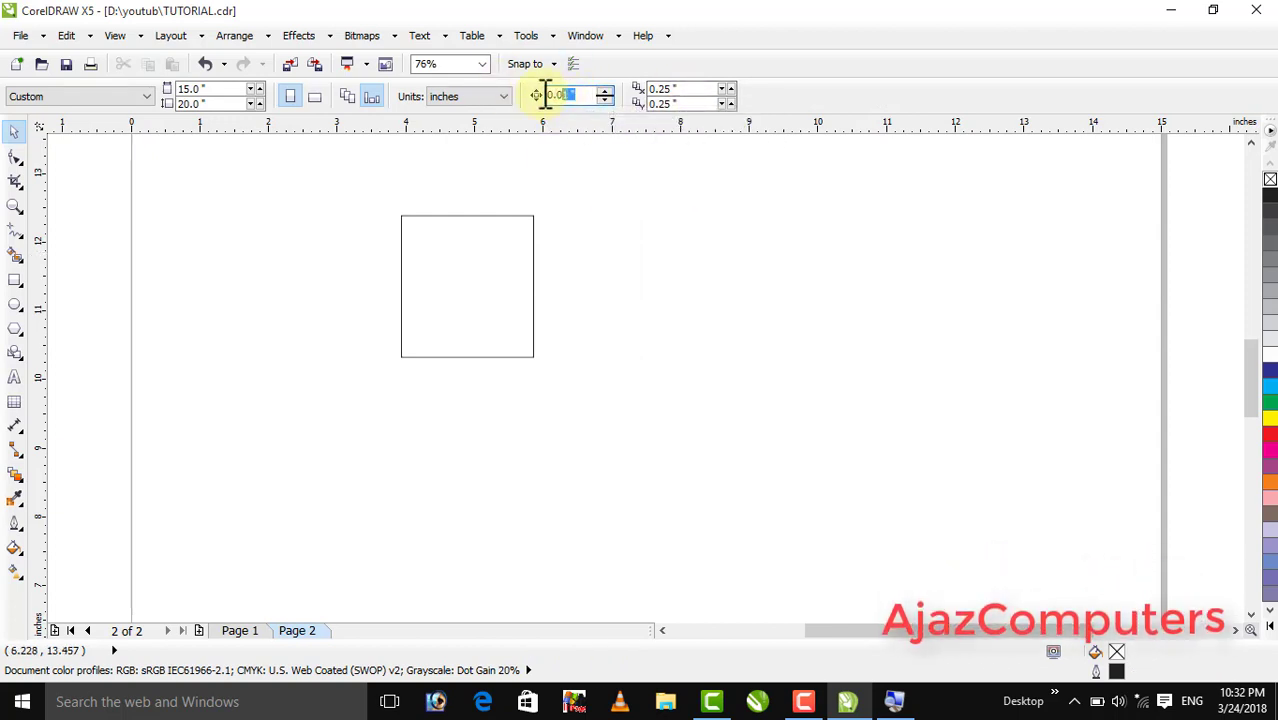
pyautogui.write('0.1')
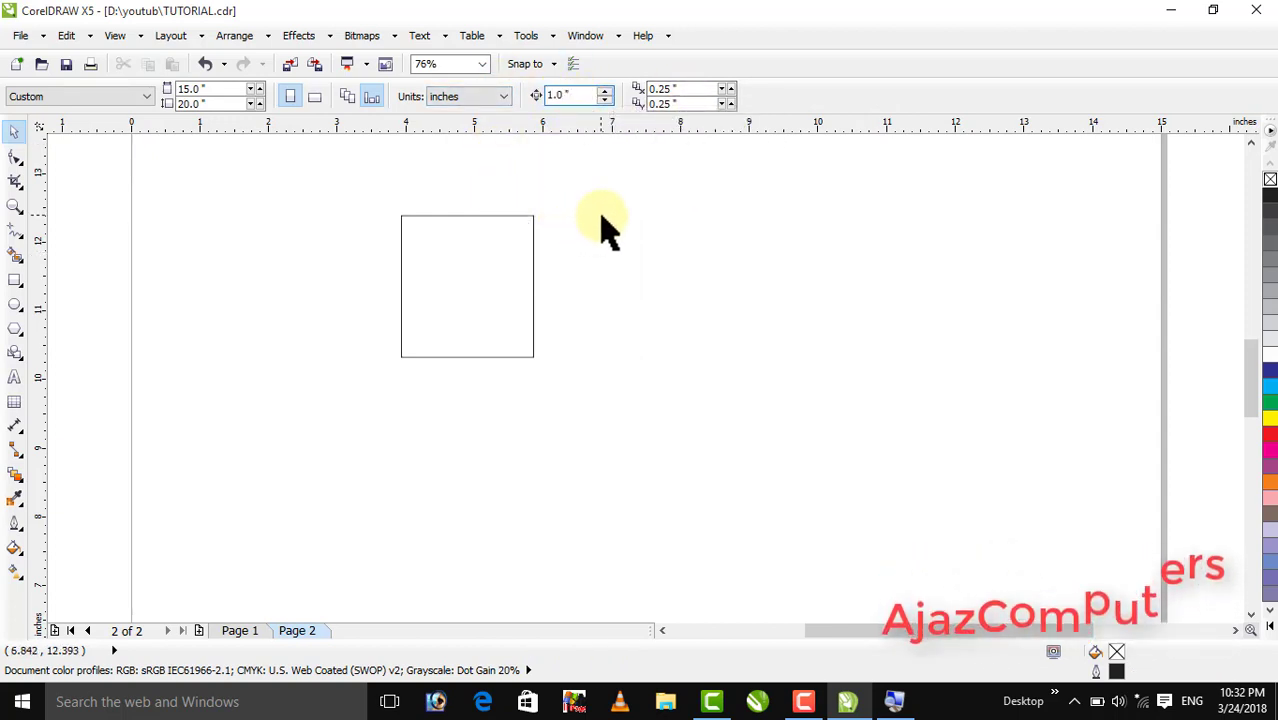
# Step: Move the rectangle down and slightly to the right, and nudge it upward 2 inches using the 1-inch offset
pyautogui.click(500, 271)
pyautogui.moveTo(500, 271); pyautogui.dragTo(517, 380)
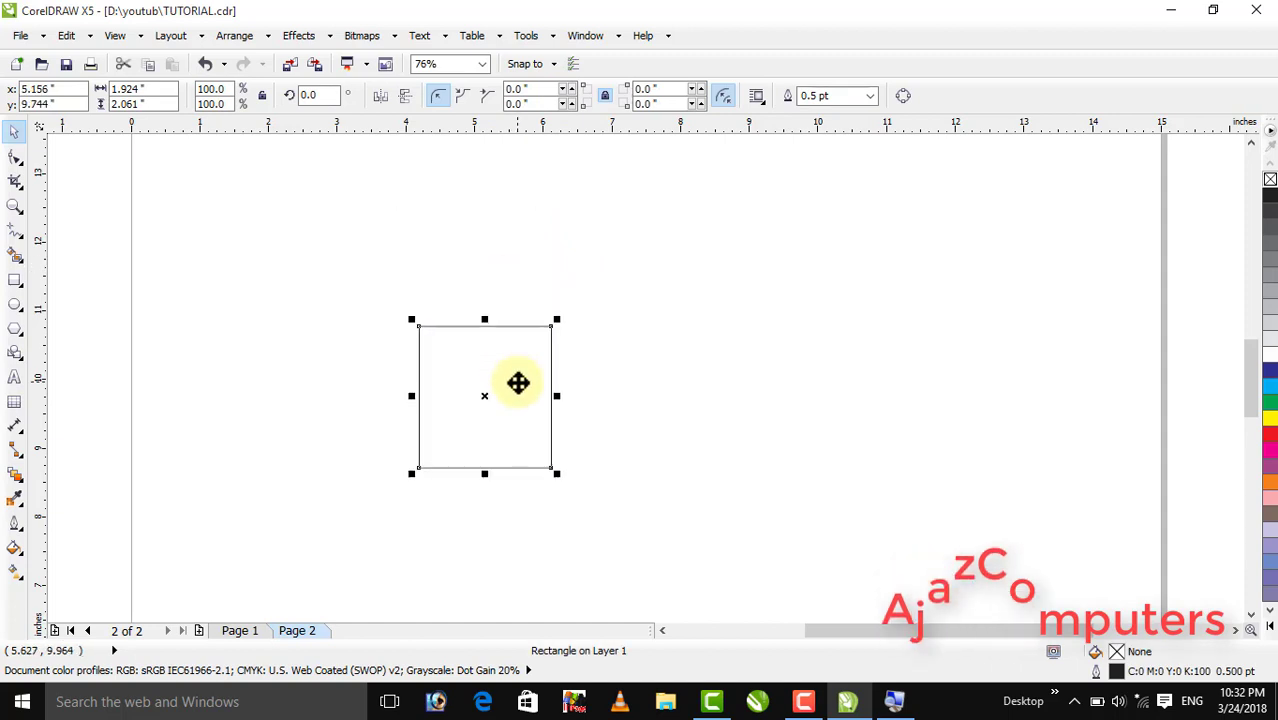
pyautogui.press('Up')
pyautogui.press('Up')
pyautogui.press('Up')
pyautogui.press('Up')
pyautogui.press('Up')
pyautogui.press('Up')
pyautogui.press('Up')
pyautogui.press('Up')
pyautogui.press('Up')
pyautogui.press('Up')
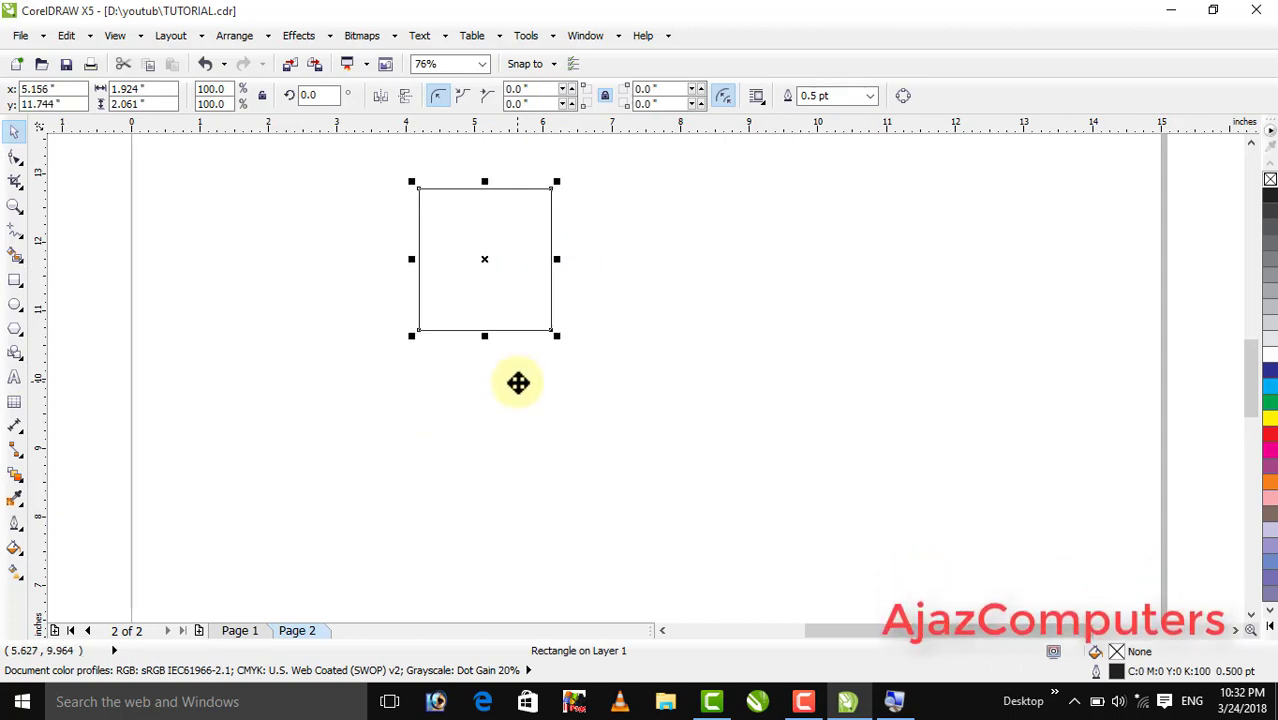
# Step: Nudge the rectangle down 3 inches using the 1-inch nudge offset
pyautogui.press('Down')
pyautogui.press('Down')
pyautogui.press('Down')
pyautogui.press('Down')
pyautogui.press('Down')
pyautogui.press('Down')
pyautogui.press('Down')
pyautogui.press('Down')
pyautogui.press('Down')
pyautogui.press('Down')
pyautogui.press('Down')
pyautogui.press('Down')
pyautogui.press('Down')
pyautogui.press('Down')
pyautogui.press('Down')
pyautogui.press('Down')
pyautogui.press('Down')
pyautogui.press('Down')
pyautogui.press('Down')
pyautogui.press('Down')
pyautogui.press('Down')
pyautogui.press('Down')
pyautogui.press('Down')
pyautogui.press('Down')
pyautogui.press('Down')
pyautogui.press('Down')
pyautogui.press('Down')
pyautogui.press('Down')
pyautogui.press('Down')
pyautogui.press('Down')
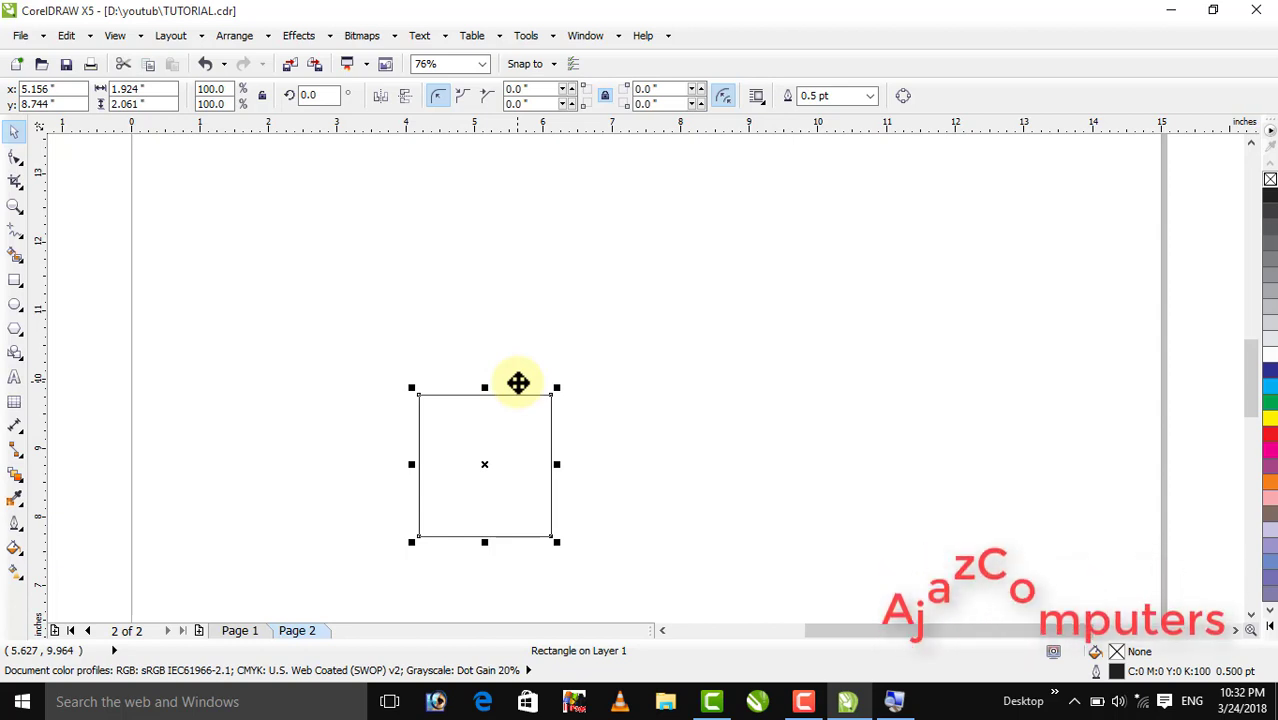
# Step: Duplicate the rectangle with a horizontal and vertical duplicate offset of 0.25 inches
pyautogui.click(801, 703)
pyautogui.click(801, 703)
pyautogui.click(781, 320)
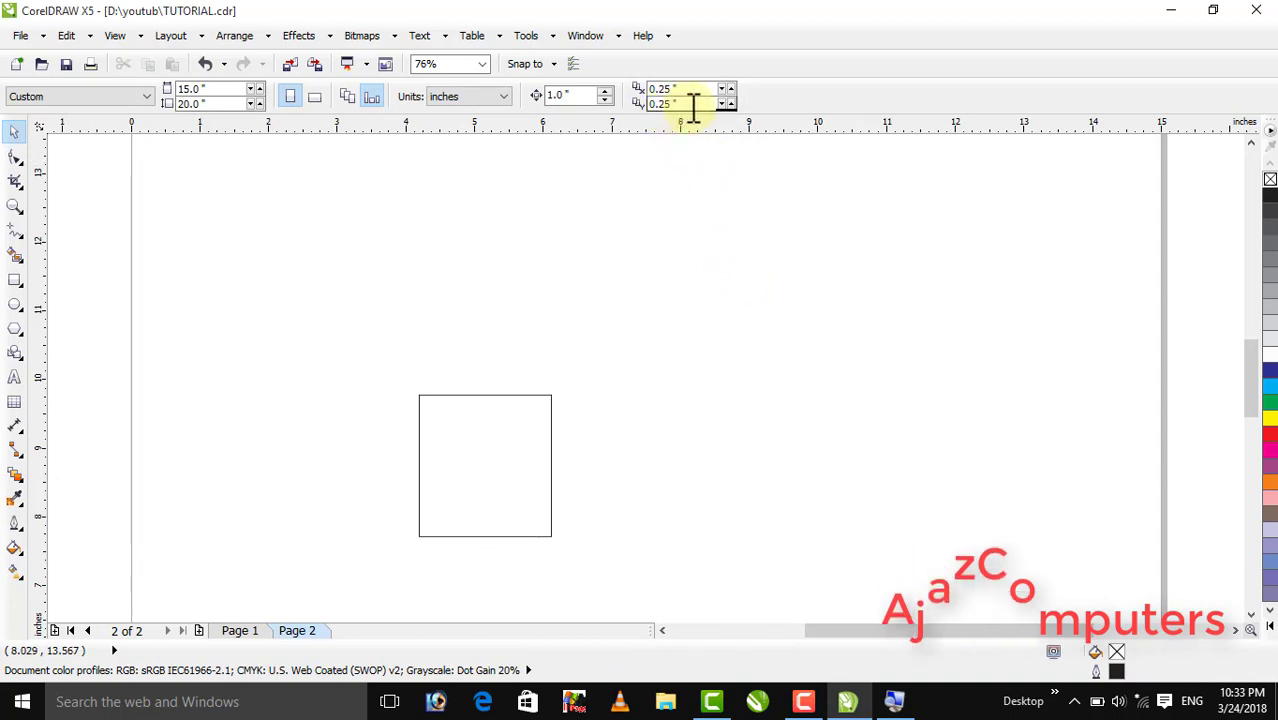
pyautogui.click(478, 440)
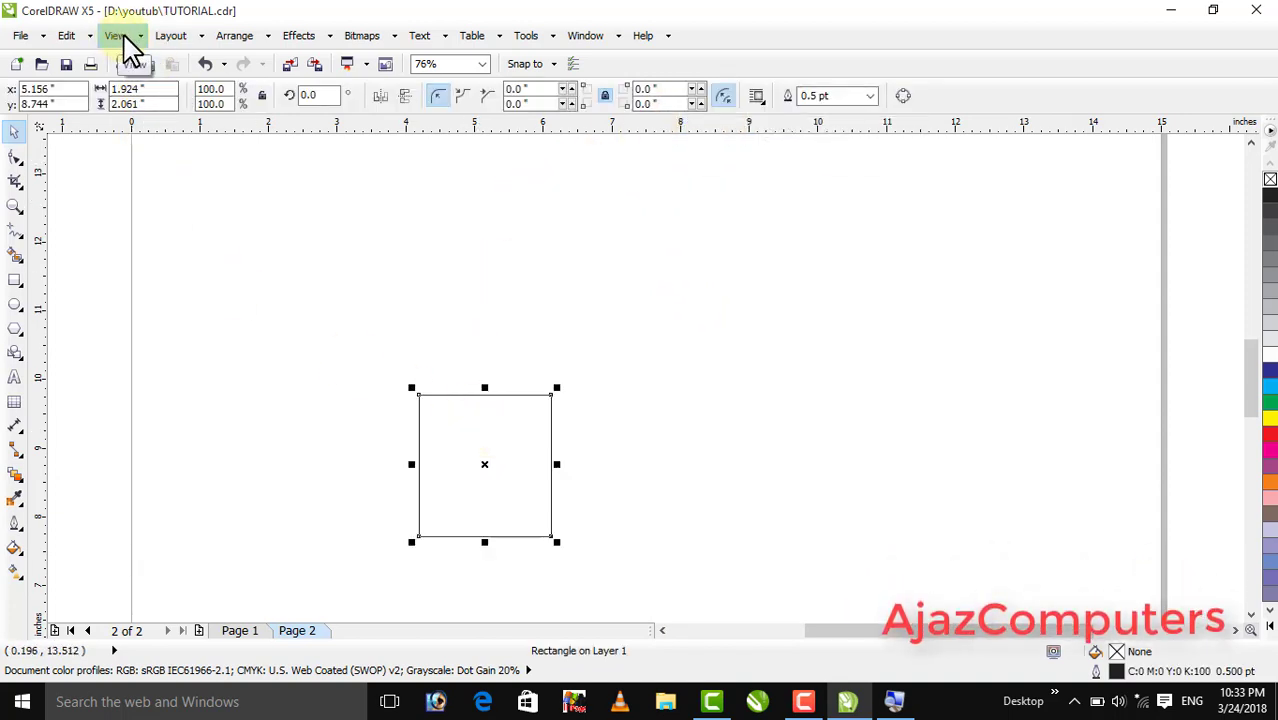
pyautogui.click(78, 38)
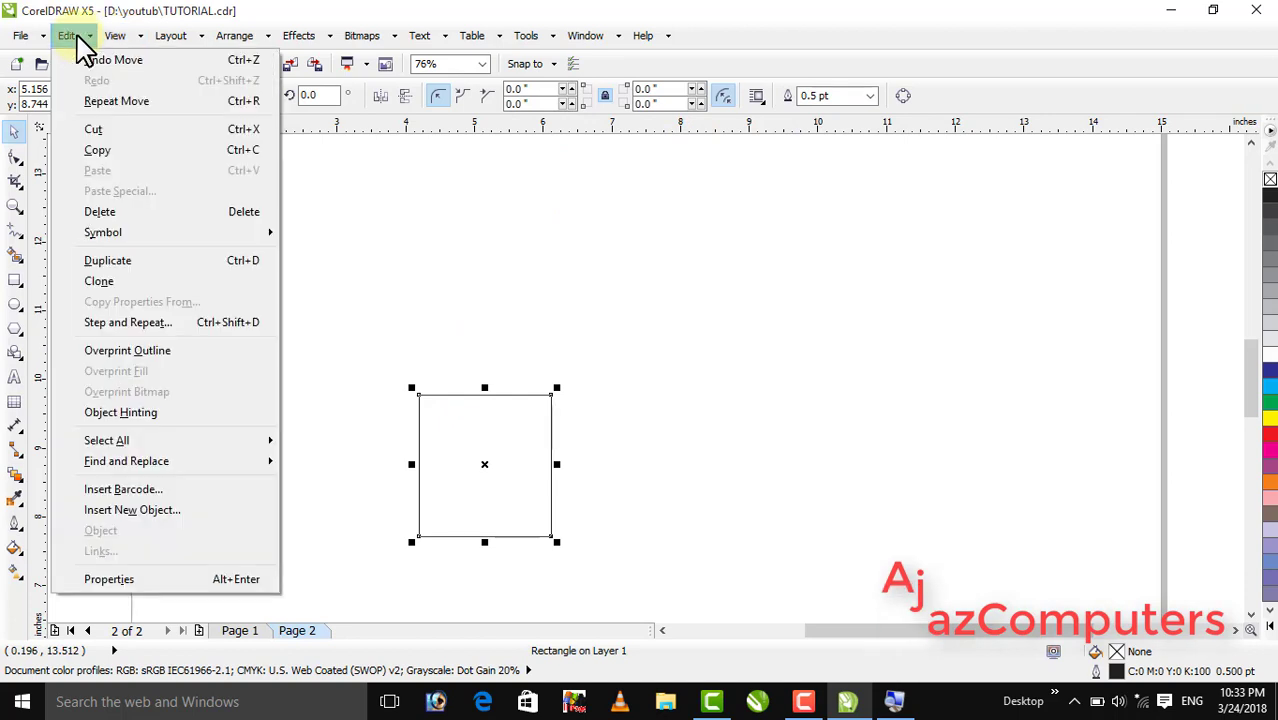
pyautogui.click(110, 261)
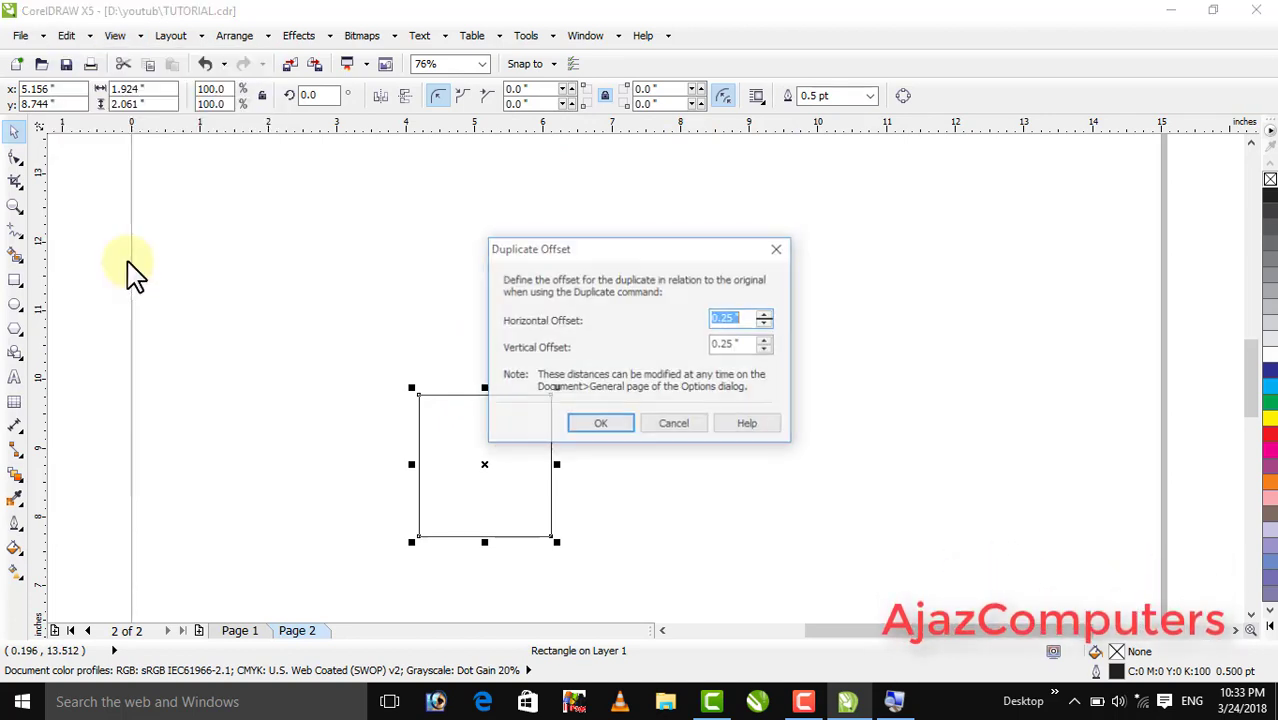
pyautogui.click(601, 425)
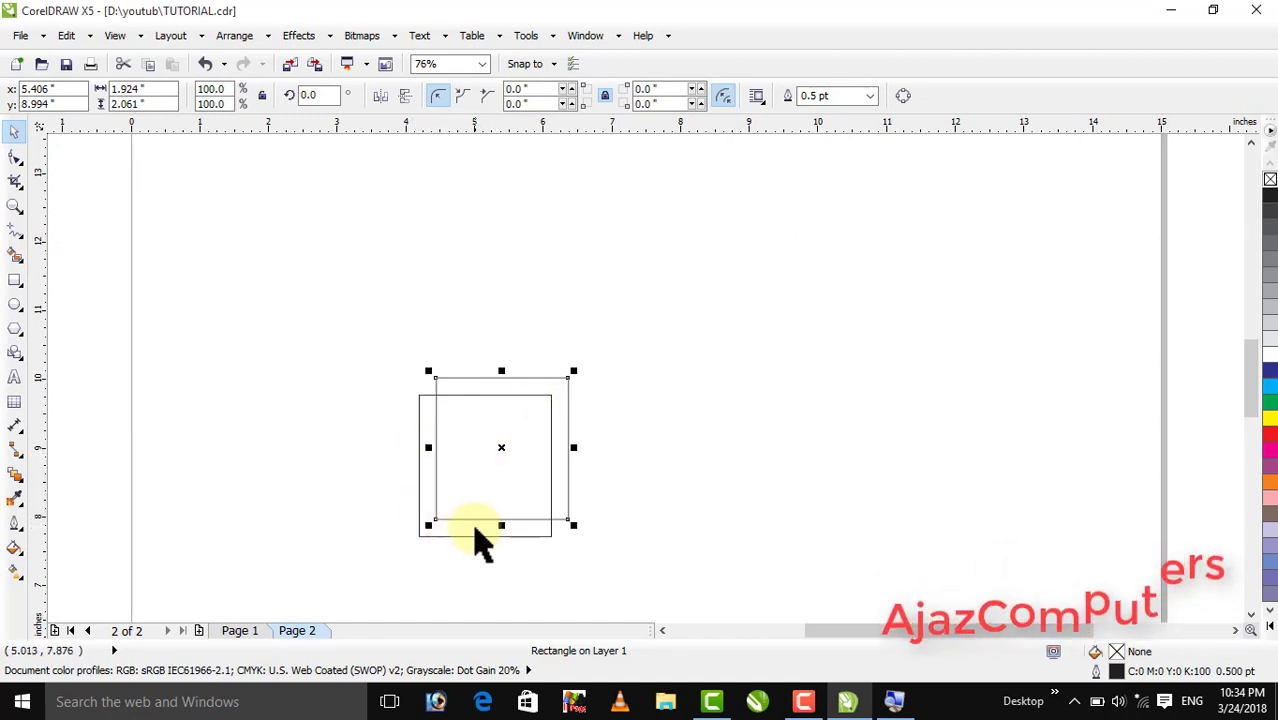
# Step: Select the rectangle together with its duplicate and delete both
pyautogui.click(727, 234)
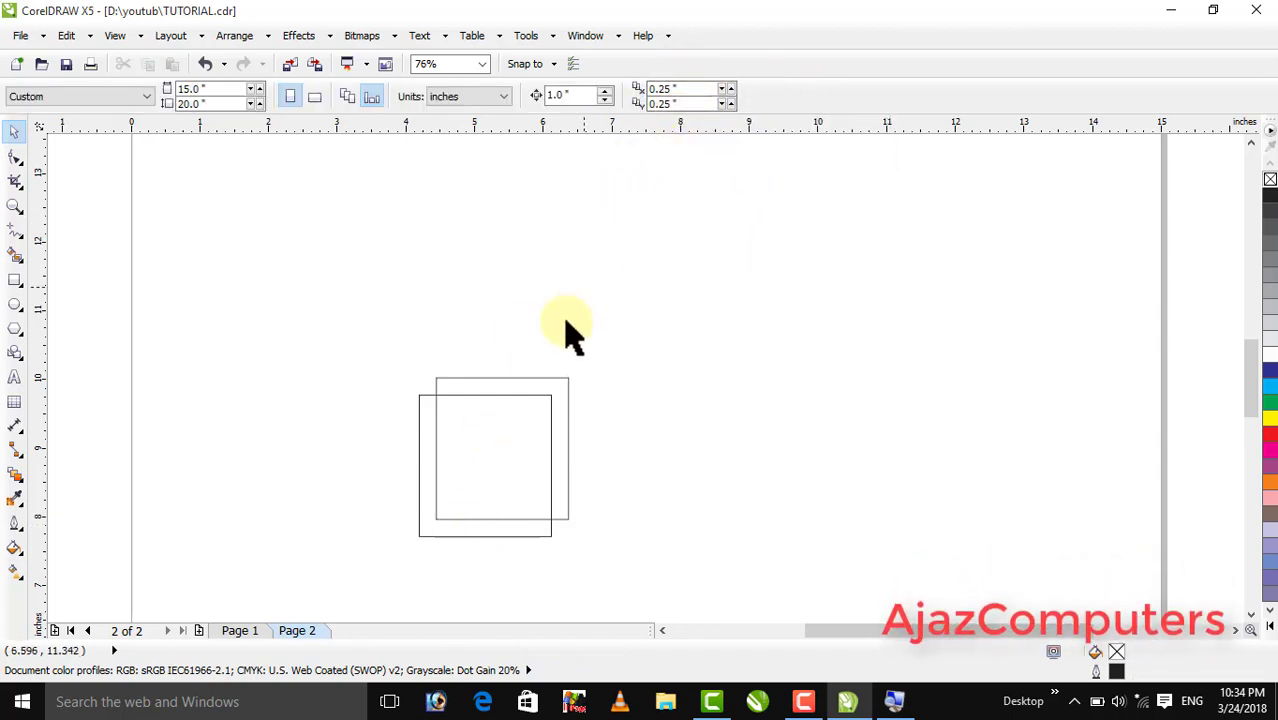
pyautogui.click(516, 379)
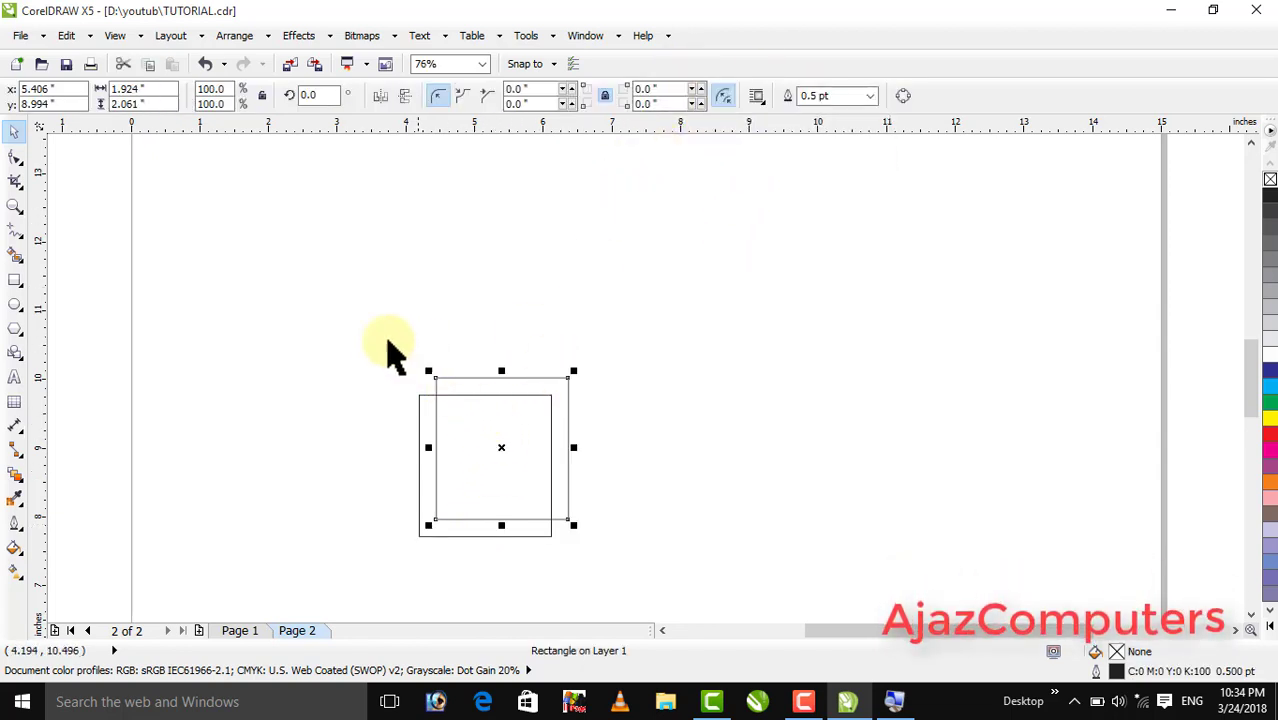
pyautogui.click(357, 339)
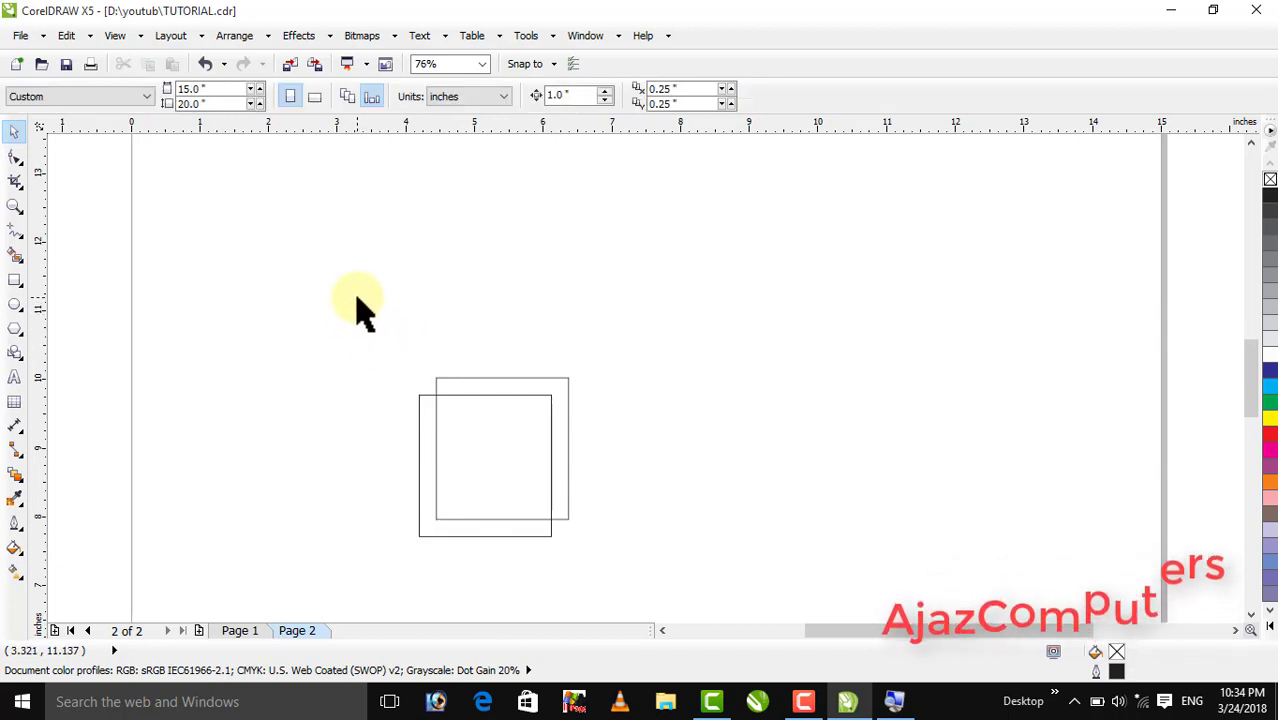
pyautogui.moveTo(358, 299); pyautogui.dragTo(594, 582)
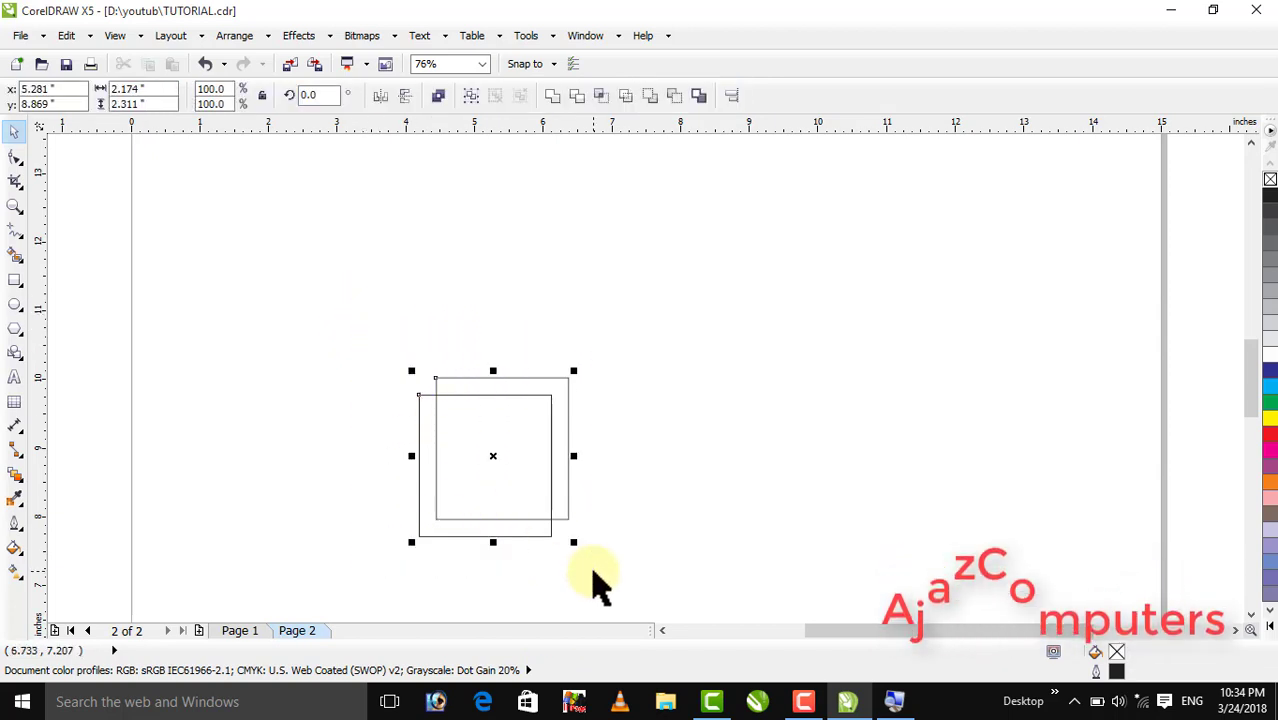
pyautogui.press('Delete')
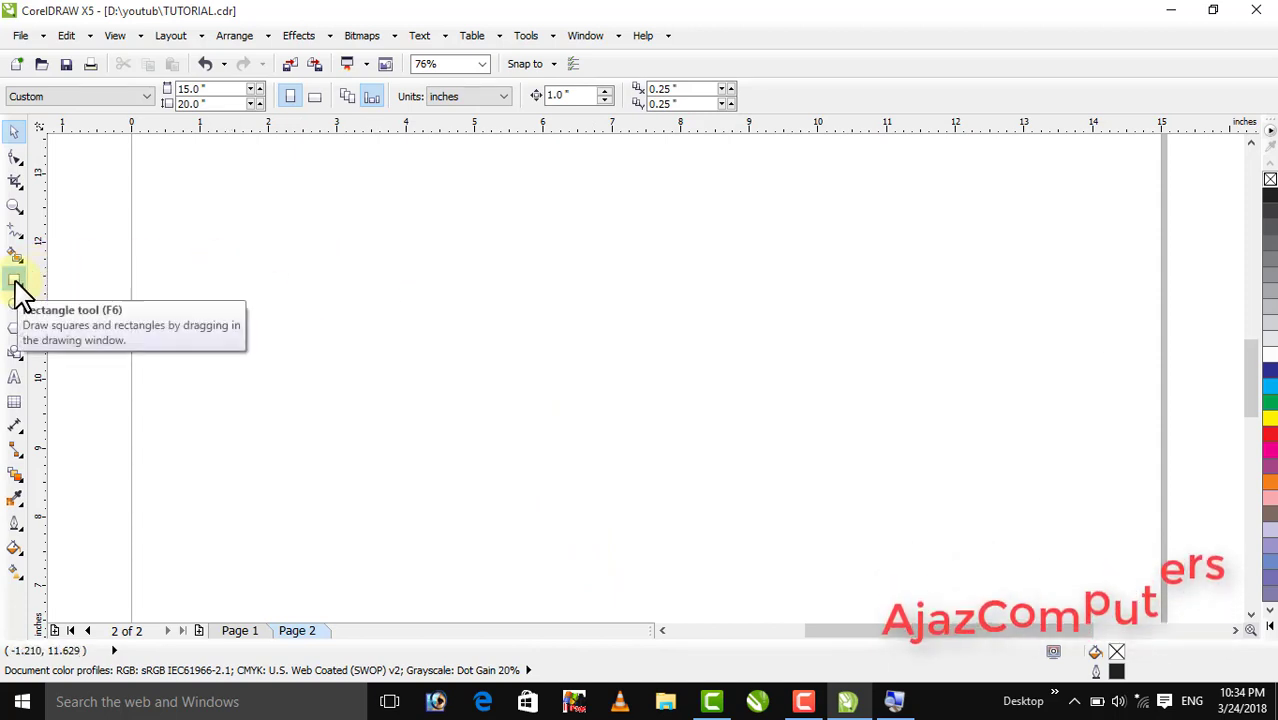
# Step: Set the size of Page 2 to A4 and create a rectangle that covers the whole page
pyautogui.click(86, 97)
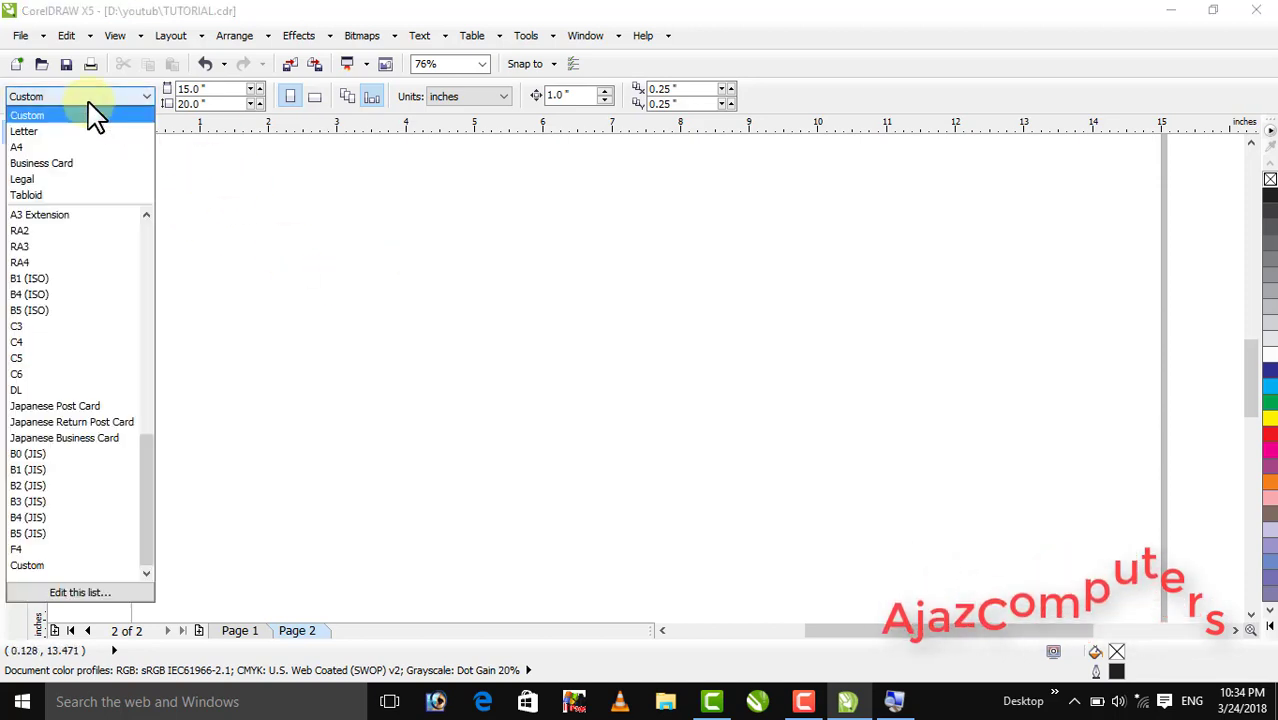
pyautogui.click(28, 148)
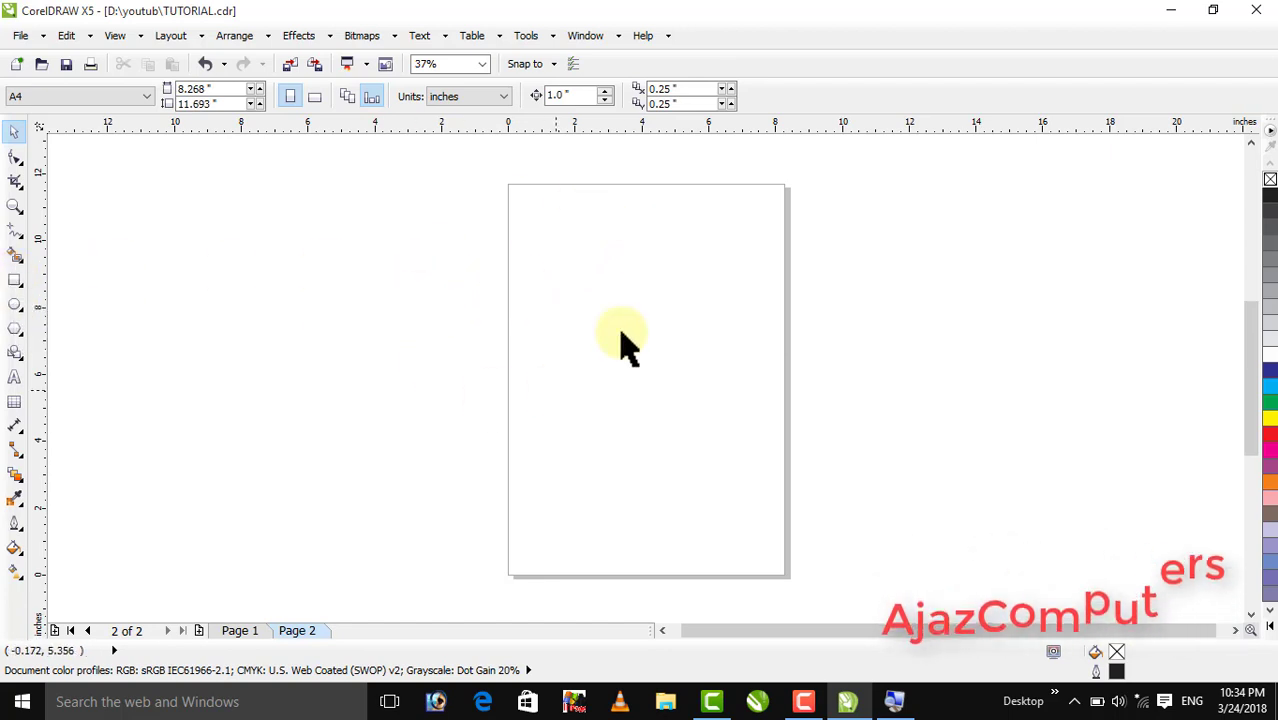
pyautogui.doubleClick(13, 281)
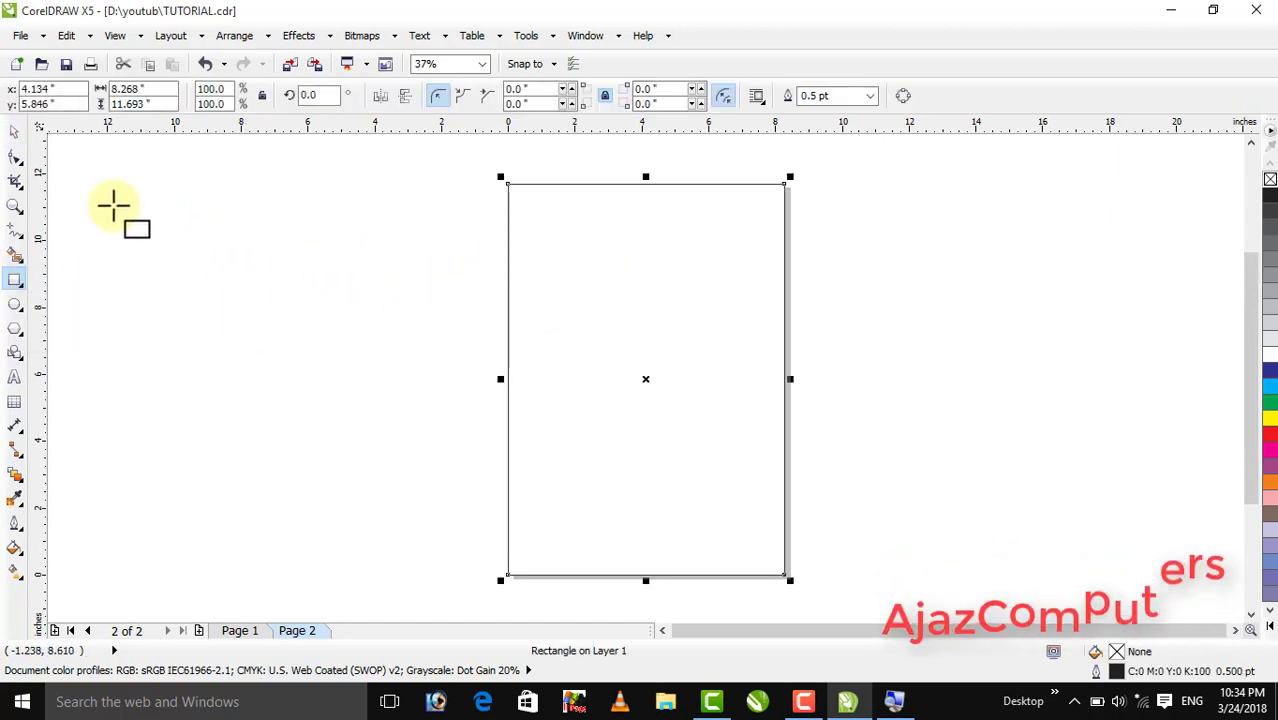
pyautogui.click(15, 131)
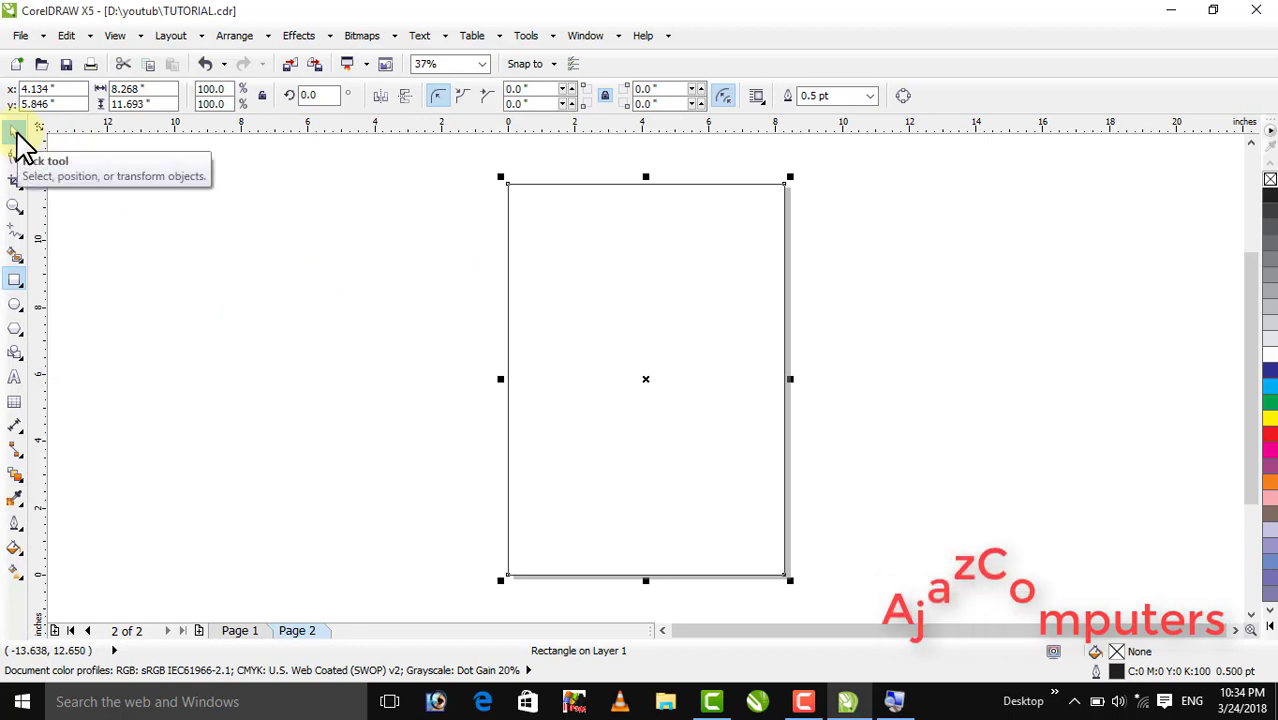
pyautogui.click(321, 233)
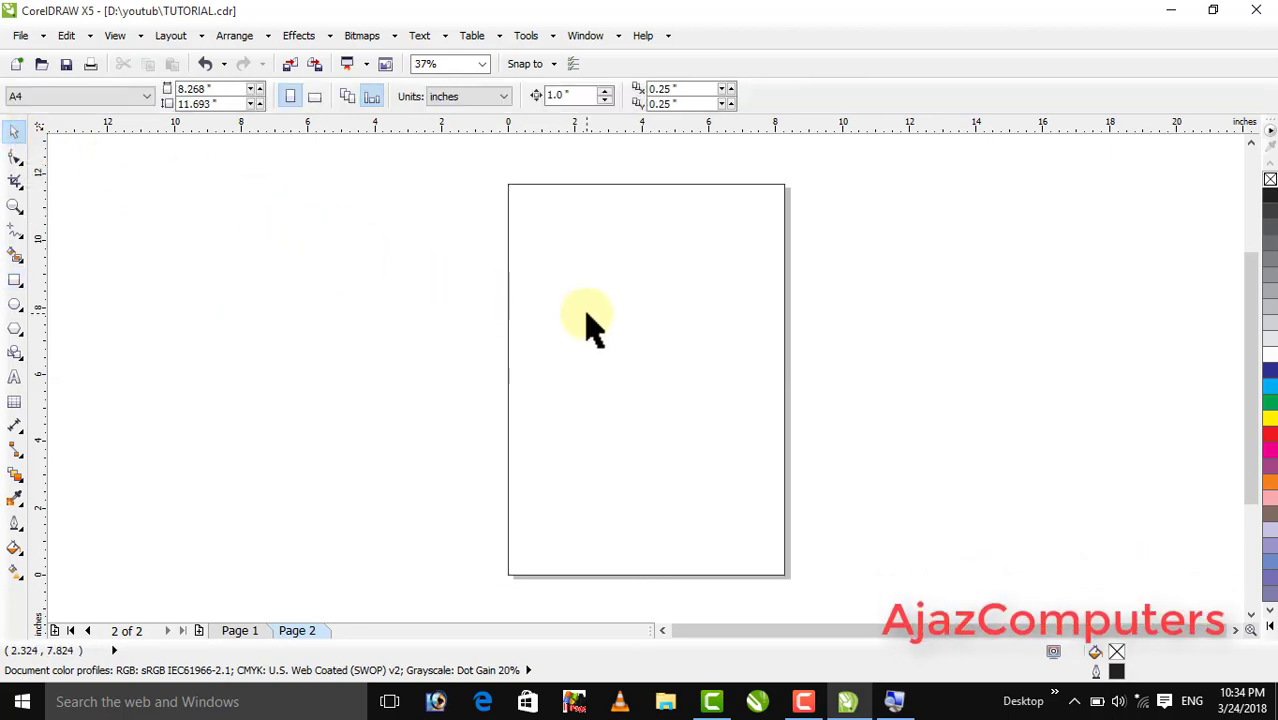
# Step: Fill the page-sized rectangle with light blue (C:40 M:0 Y:0 K:0) from the expanded colour palette
pyautogui.click(510, 292)
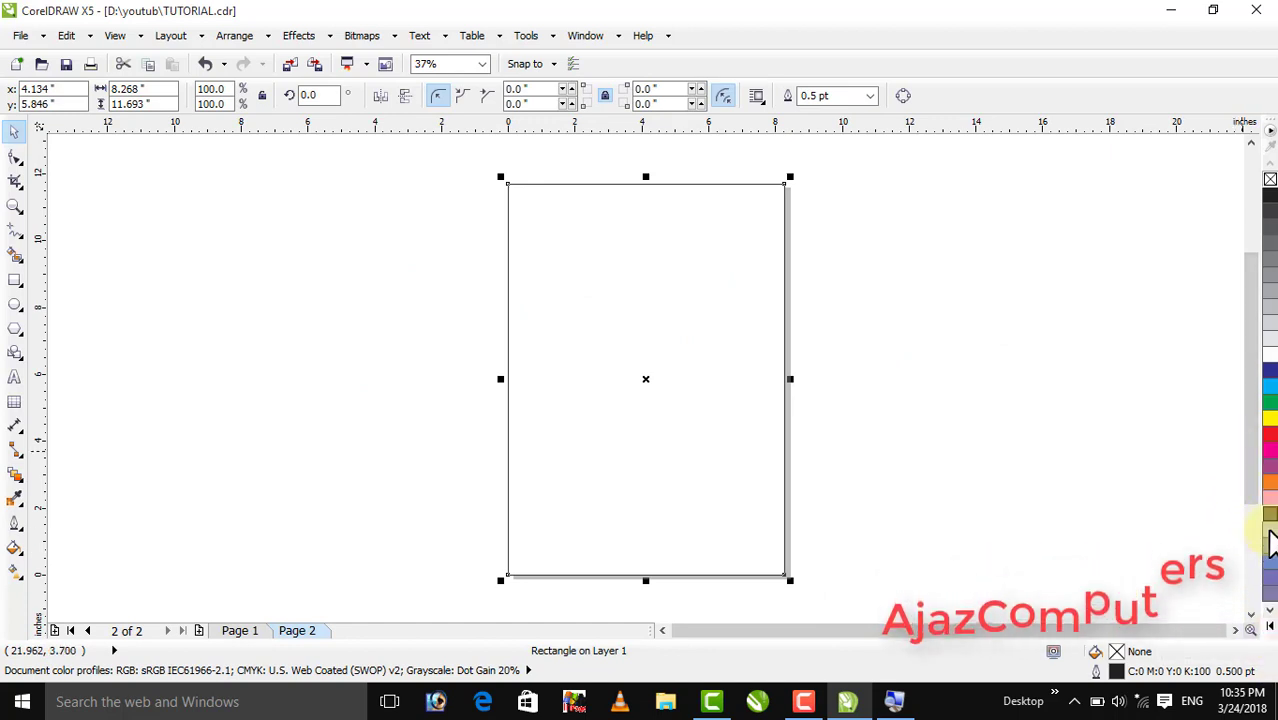
pyautogui.click(1270, 626)
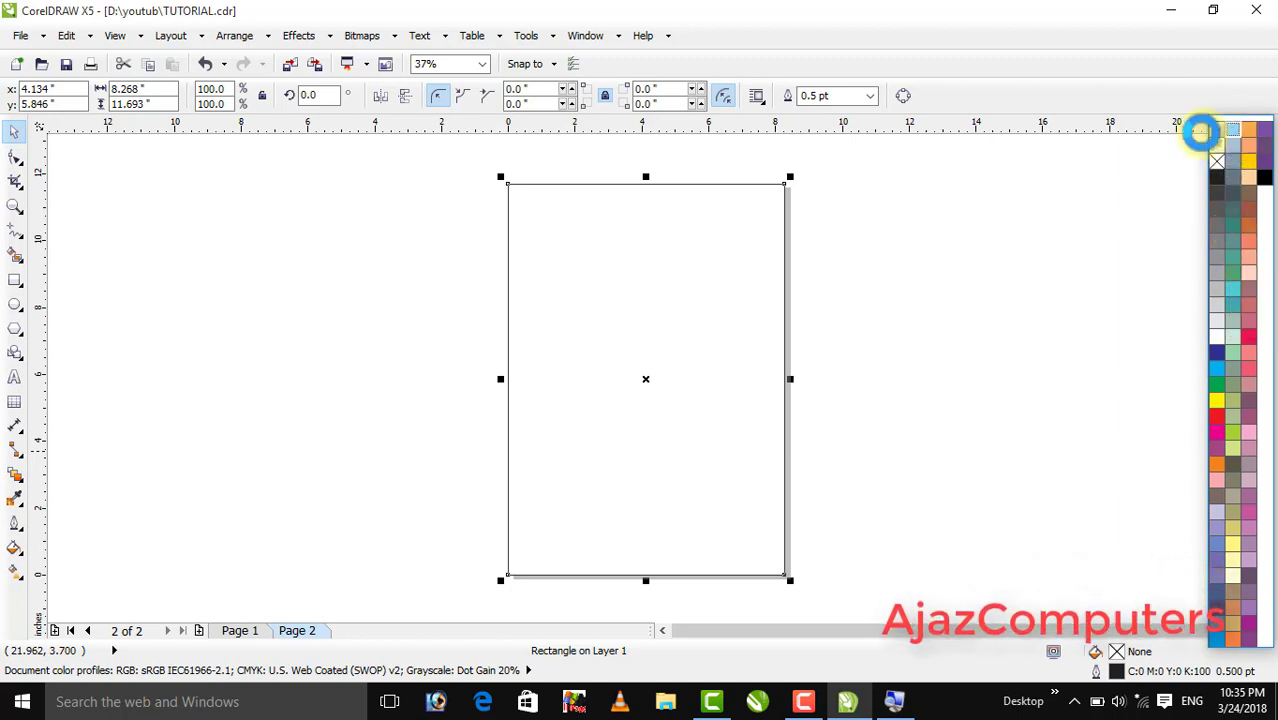
pyautogui.click(1201, 131)
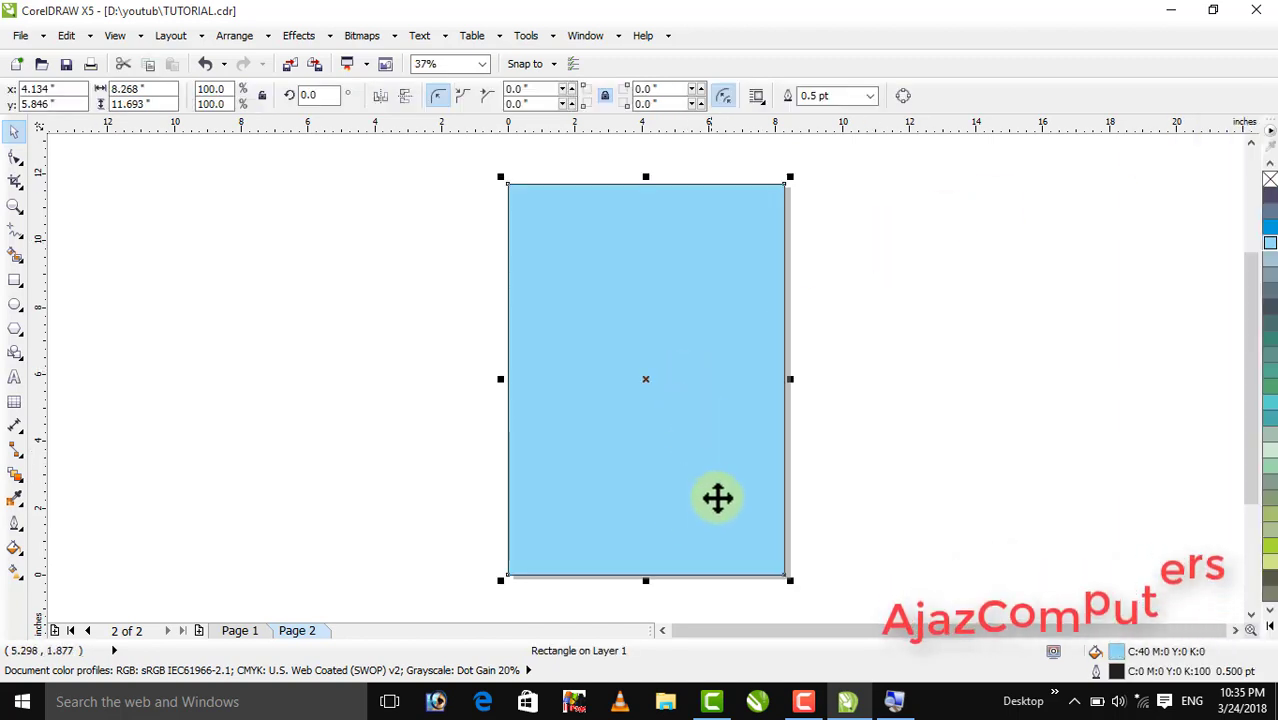
pyautogui.click(612, 457)
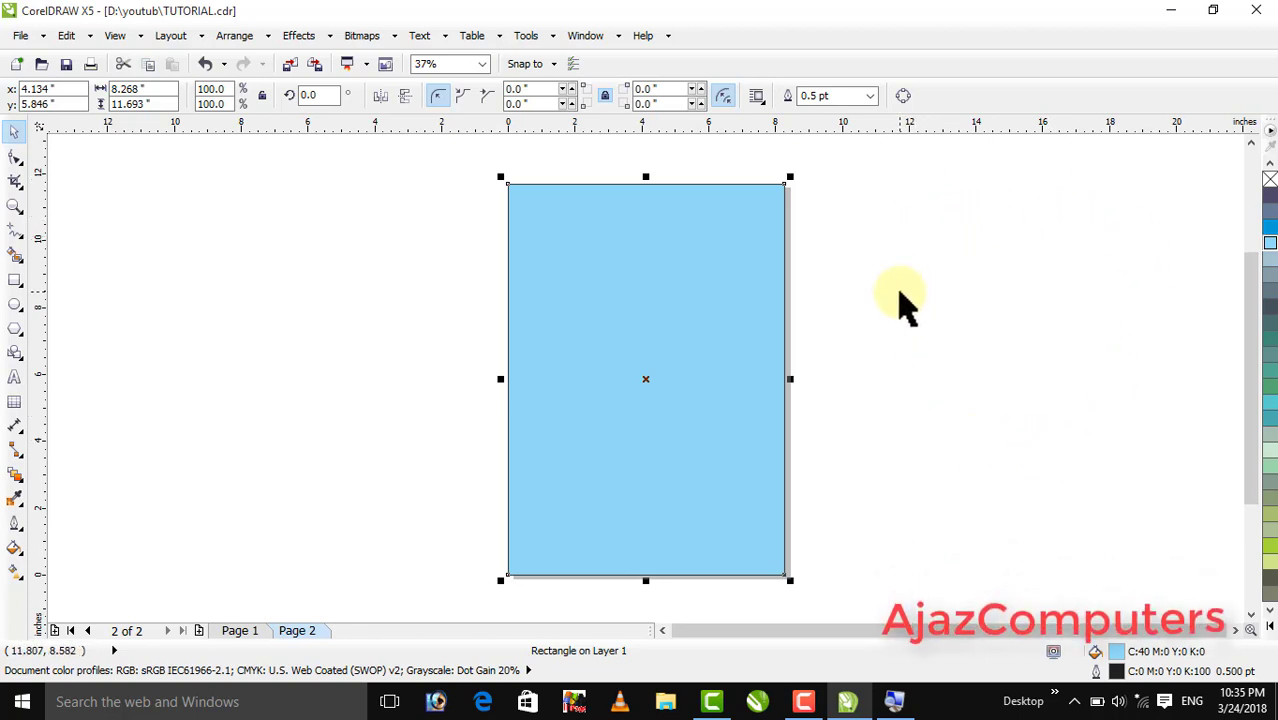
pyautogui.press('F6')
pyautogui.moveTo(944, 240); pyautogui.dragTo(1165, 465)
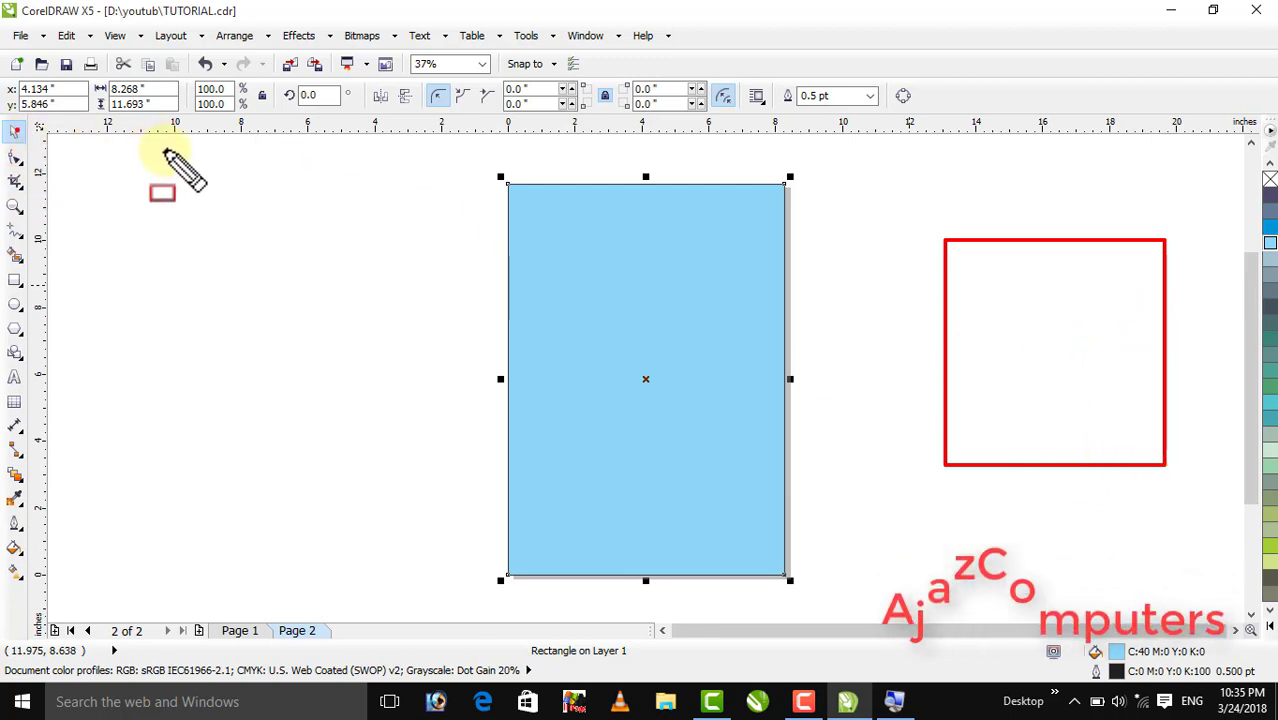
pyautogui.press('Escape')
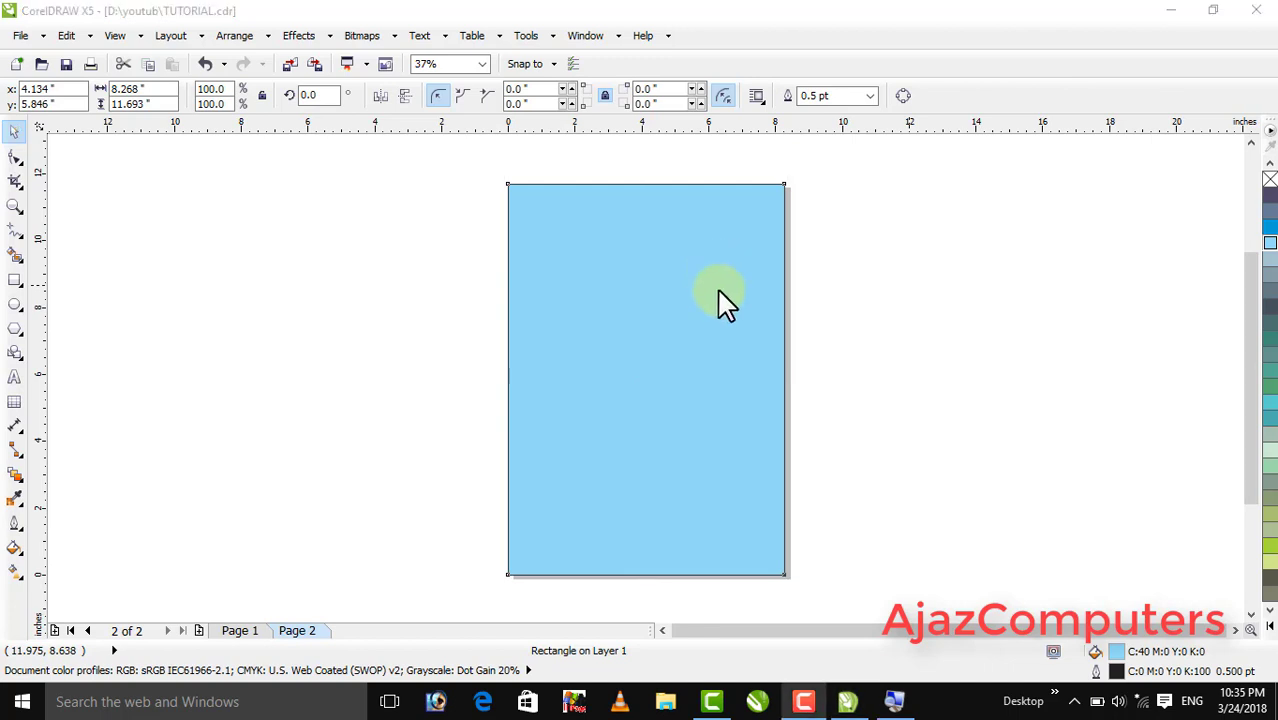
# Step: Drop a copy of the blue rectangle beside the page, centred at about X 14.77, Y 5.26 inches, and delete that copy
pyautogui.click(539, 260)
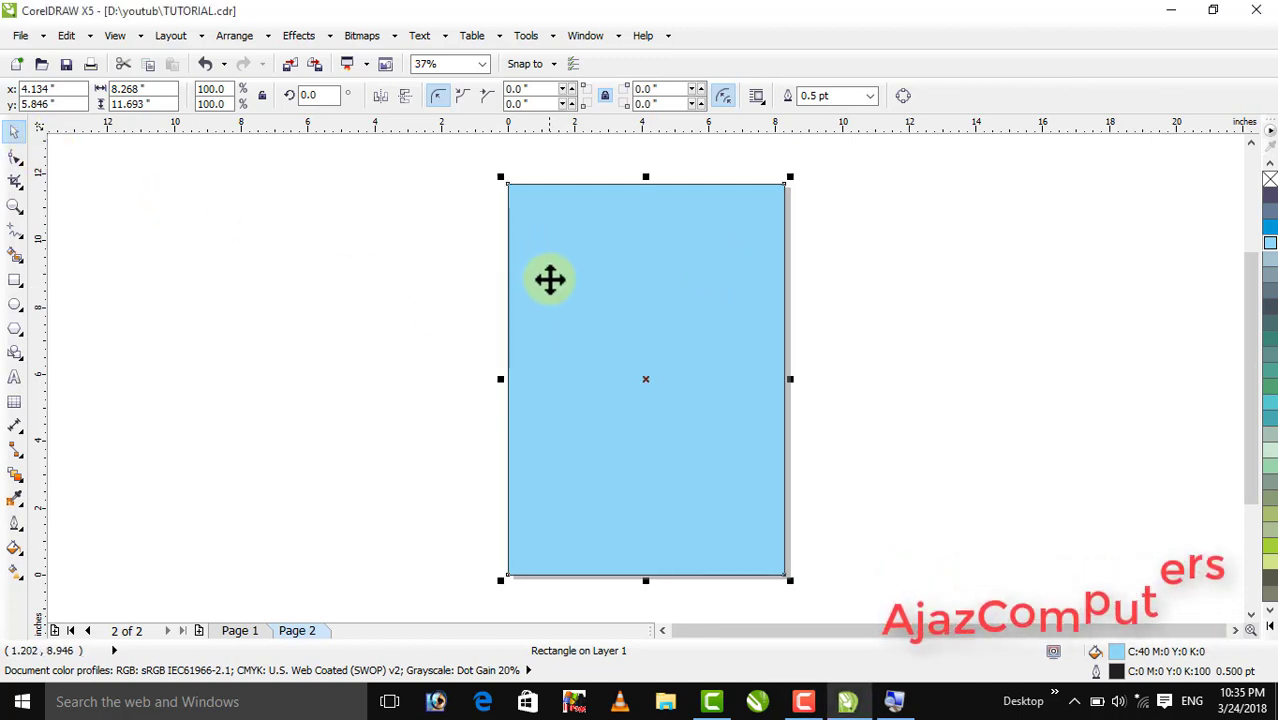
pyautogui.moveTo(549, 282); pyautogui.dragTo(904, 302)
pyautogui.rightClick(904, 302)
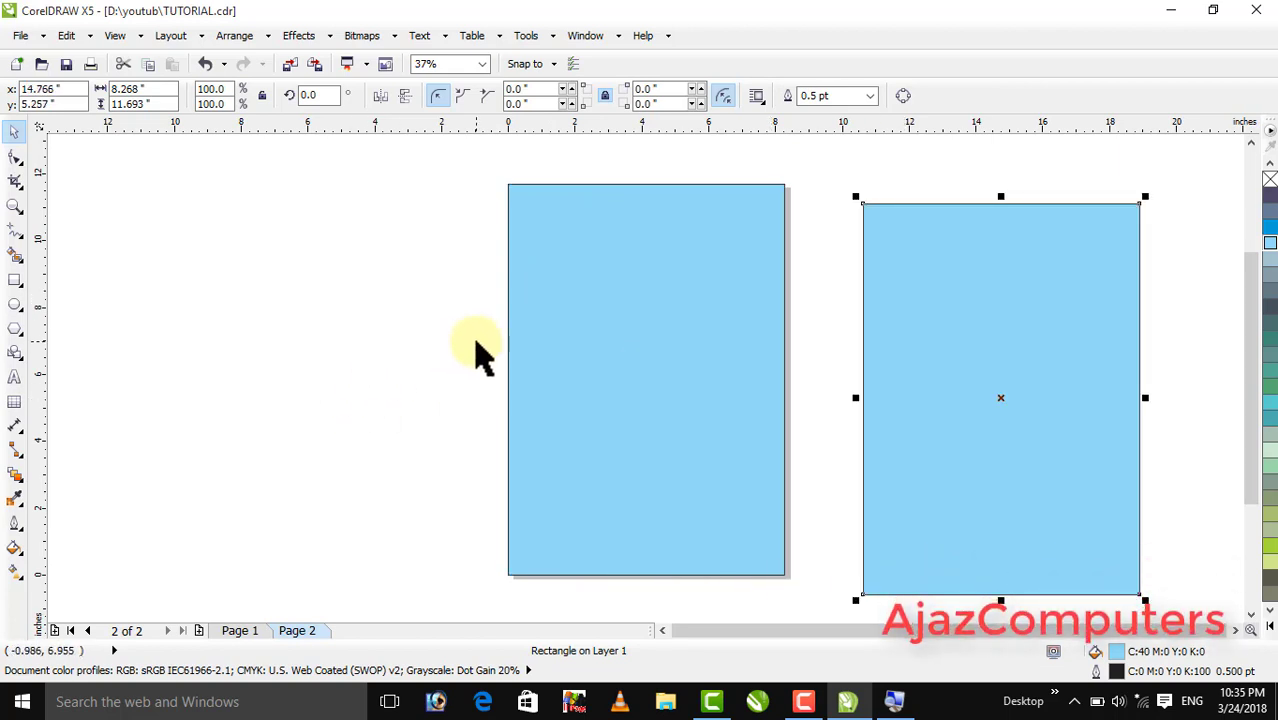
pyautogui.press('Delete')
pyautogui.click(590, 337)
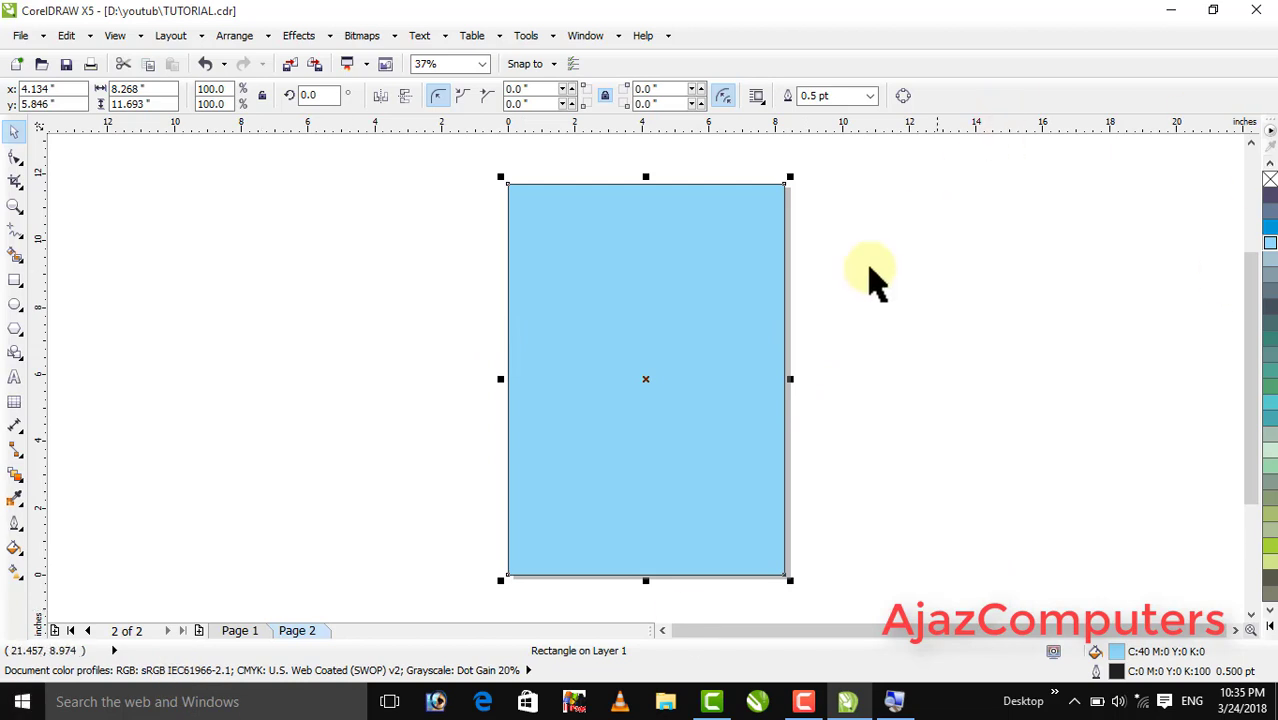
# Step: Drop another copy of the blue rectangle closer to the page, at about X 13.22, Y 5.54 inches, and delete it
pyautogui.click(685, 295)
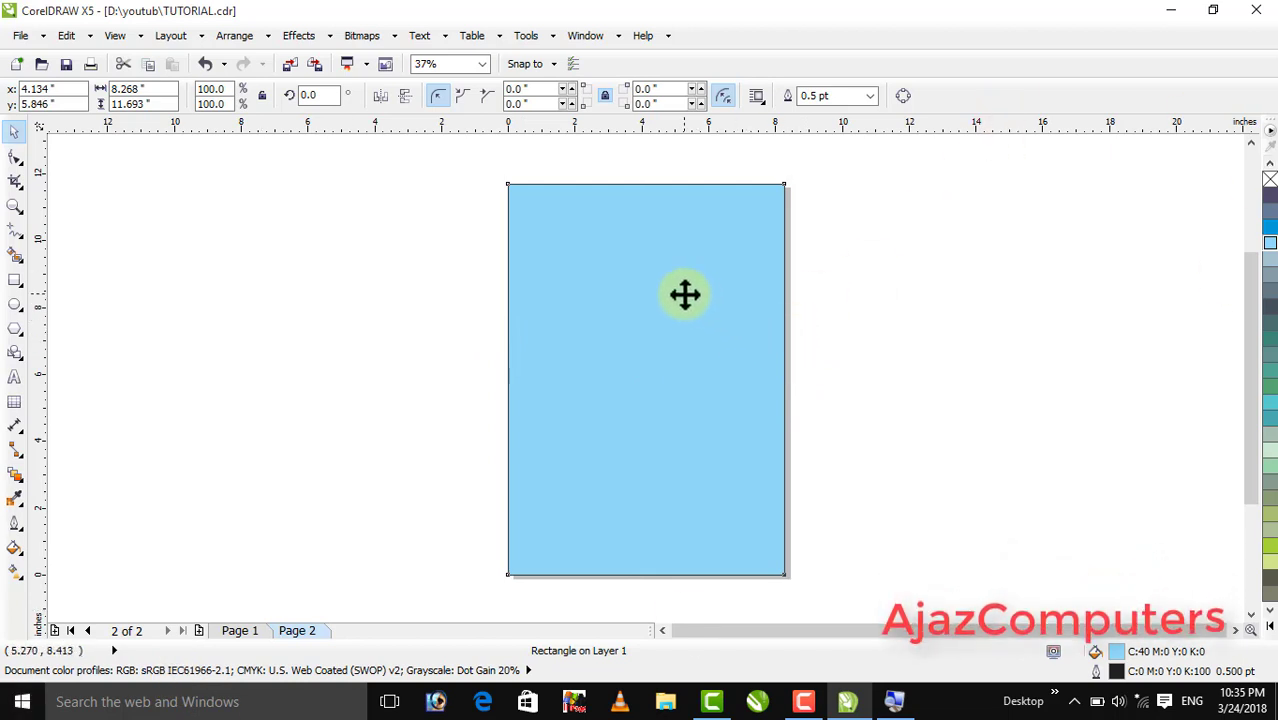
pyautogui.moveTo(685, 295); pyautogui.dragTo(987, 305)
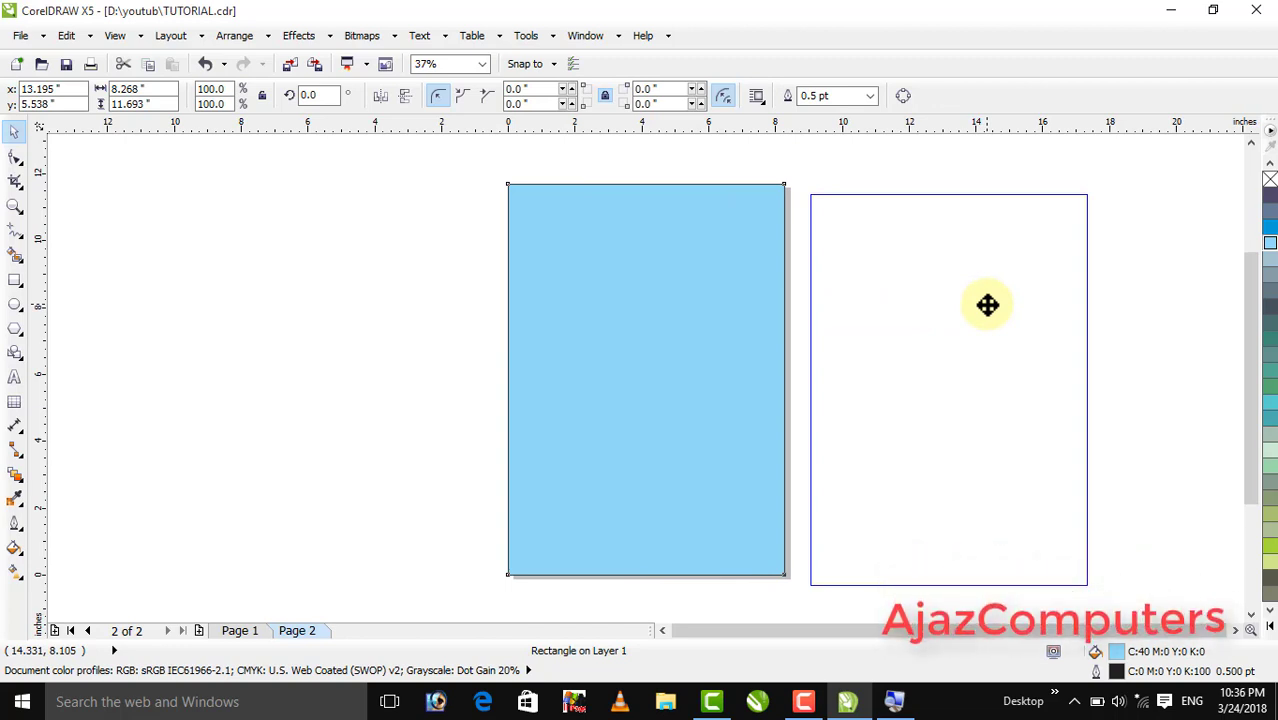
pyautogui.rightClick(989, 305)
pyautogui.moveTo(988, 305); pyautogui.dragTo(989, 305)
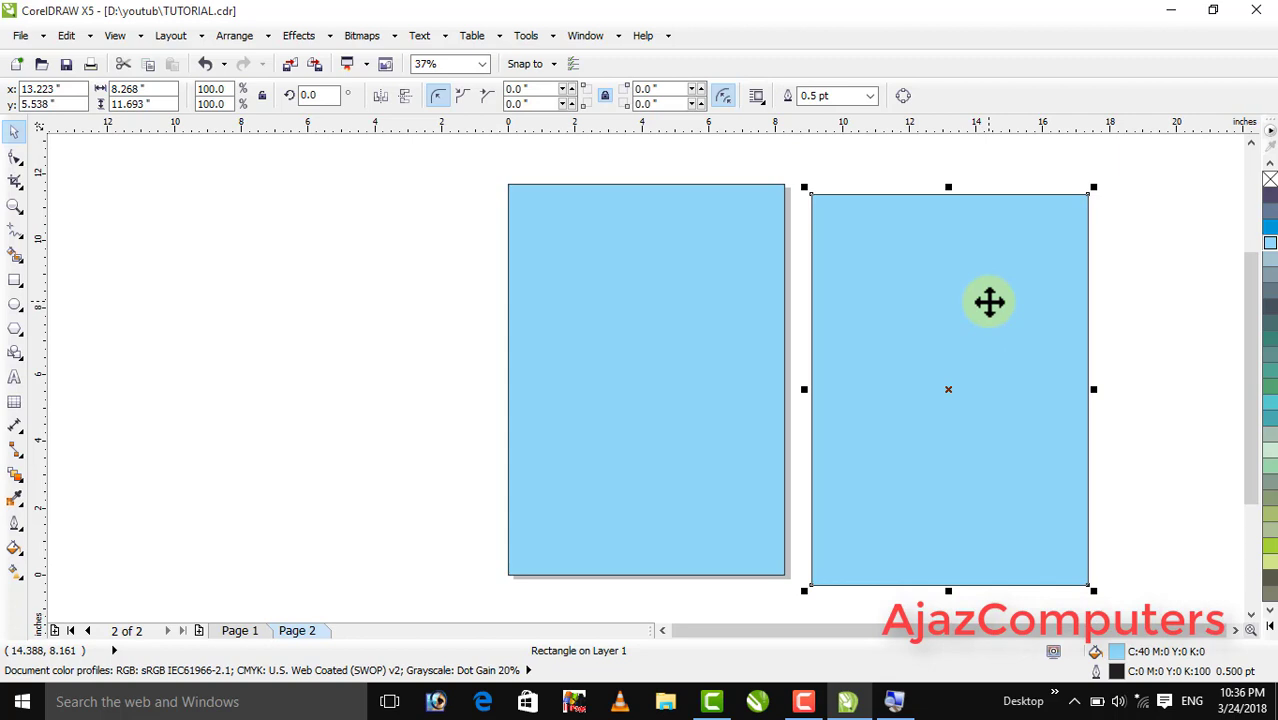
pyautogui.press('Delete')
pyautogui.click(686, 340)
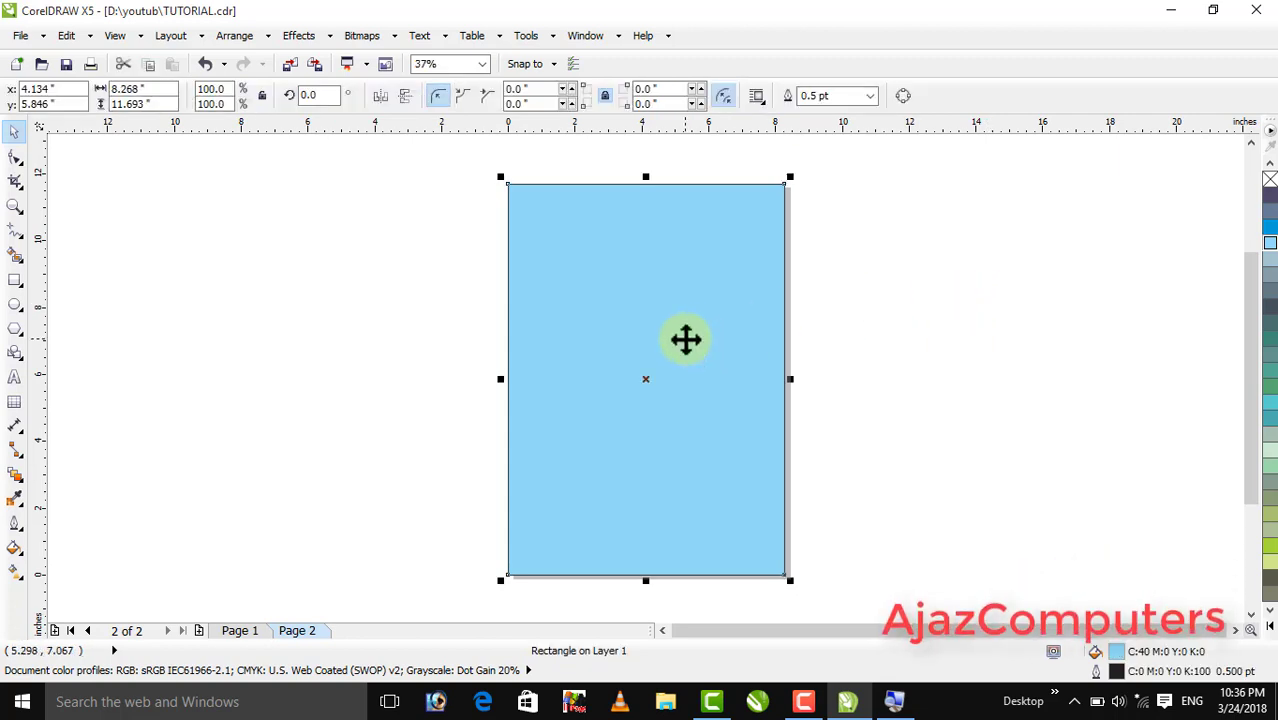
# Step: Copy and paste the blue rectangle, and move the pasted copy to about X 9.24, Y 5.37 inches
pyautogui.click(431, 262)
pyautogui.click(642, 309)
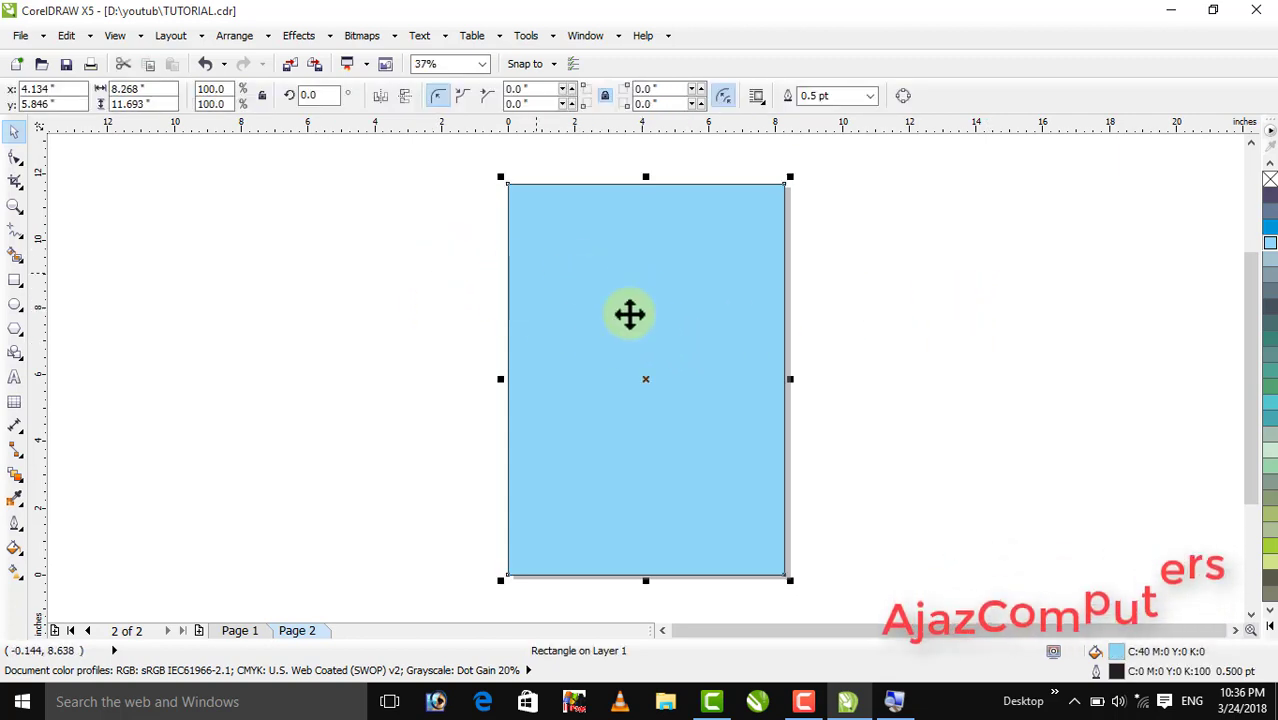
pyautogui.click(65, 35)
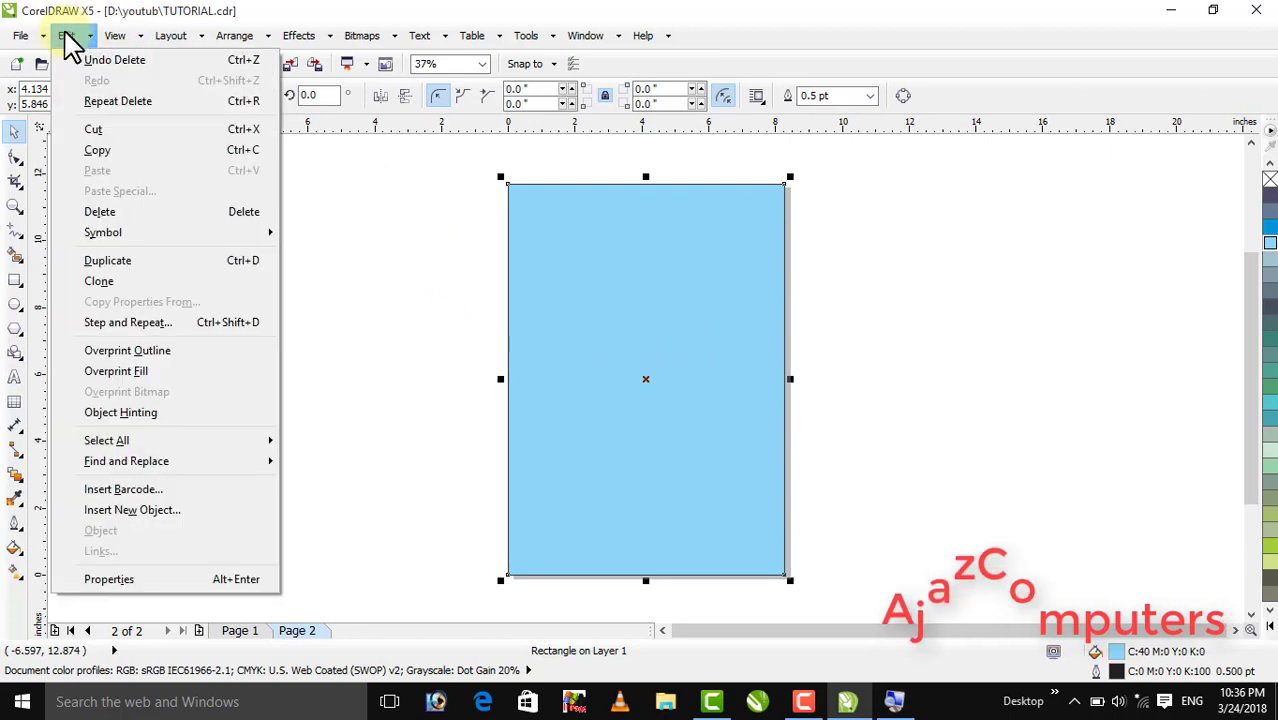
pyautogui.click(100, 148)
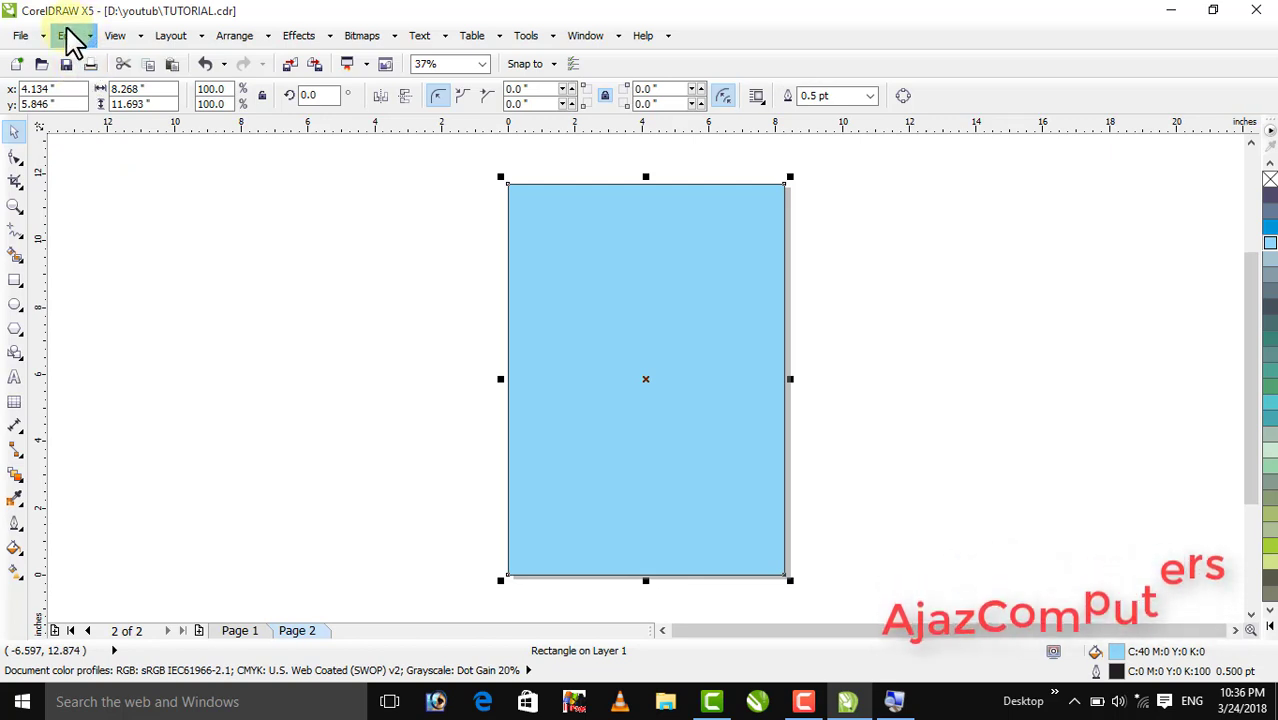
pyautogui.click(67, 36)
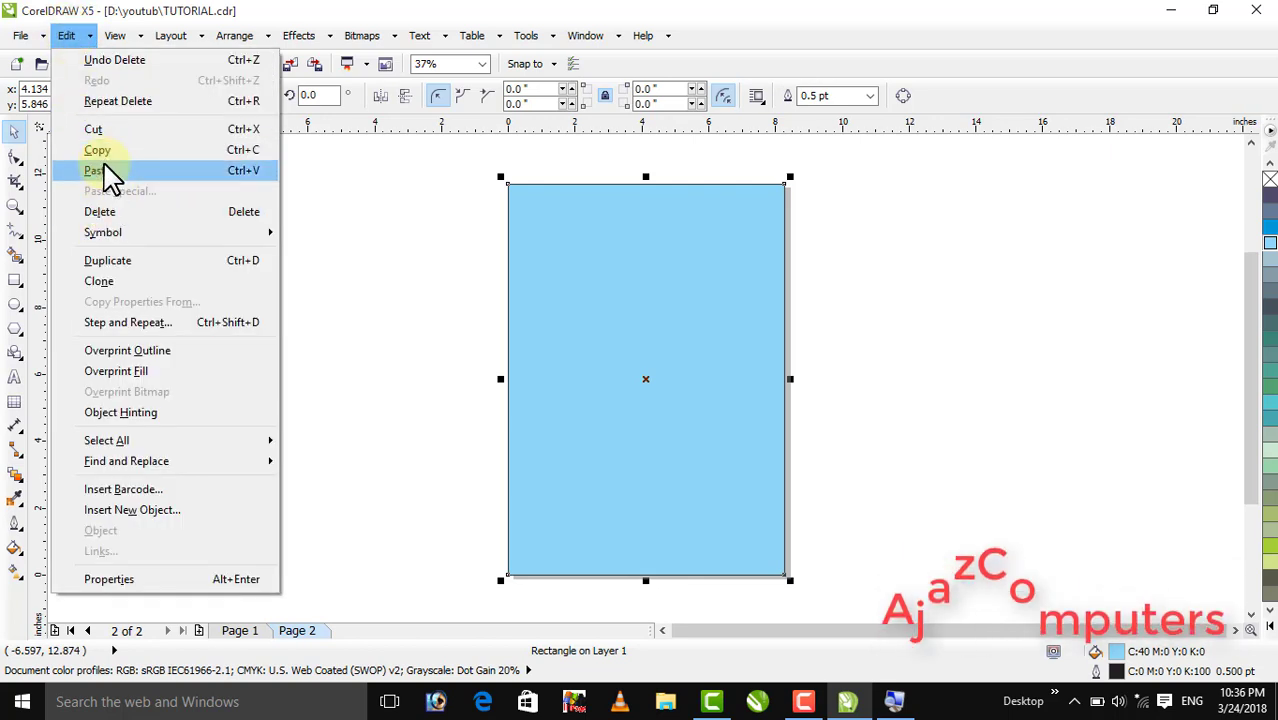
pyautogui.click(106, 172)
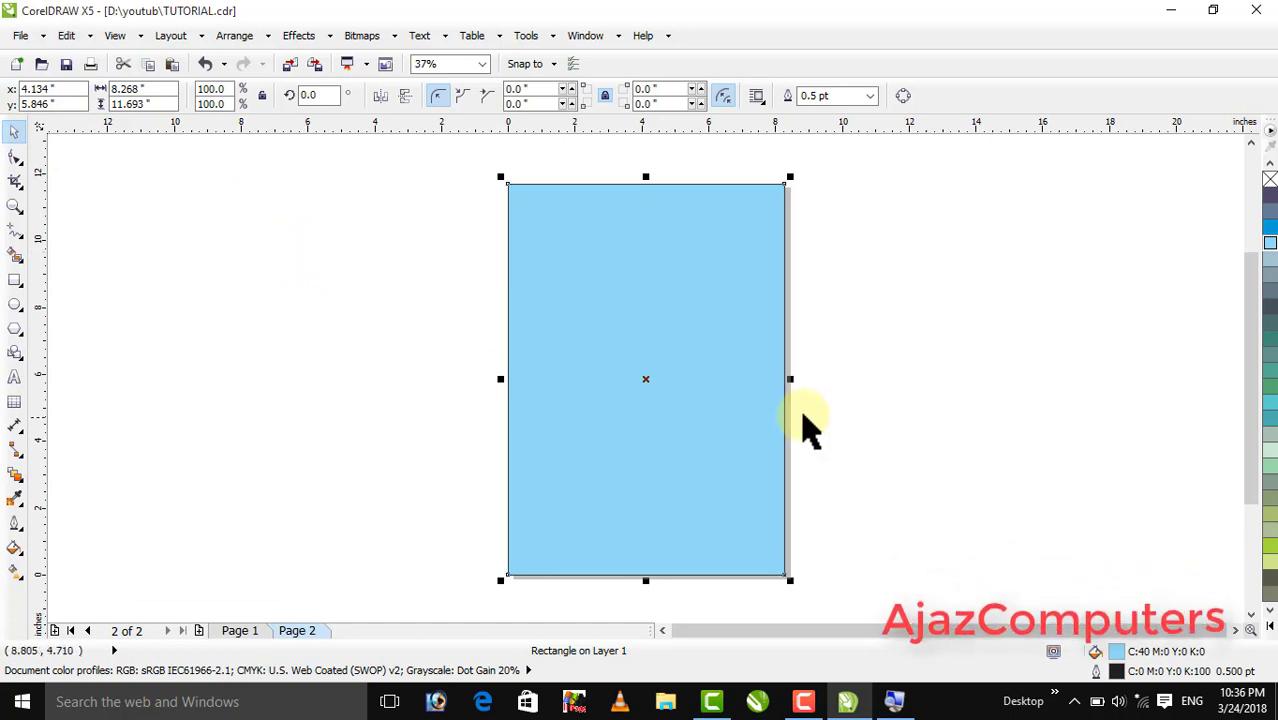
pyautogui.click(860, 349)
pyautogui.moveTo(655, 373); pyautogui.dragTo(825, 389)
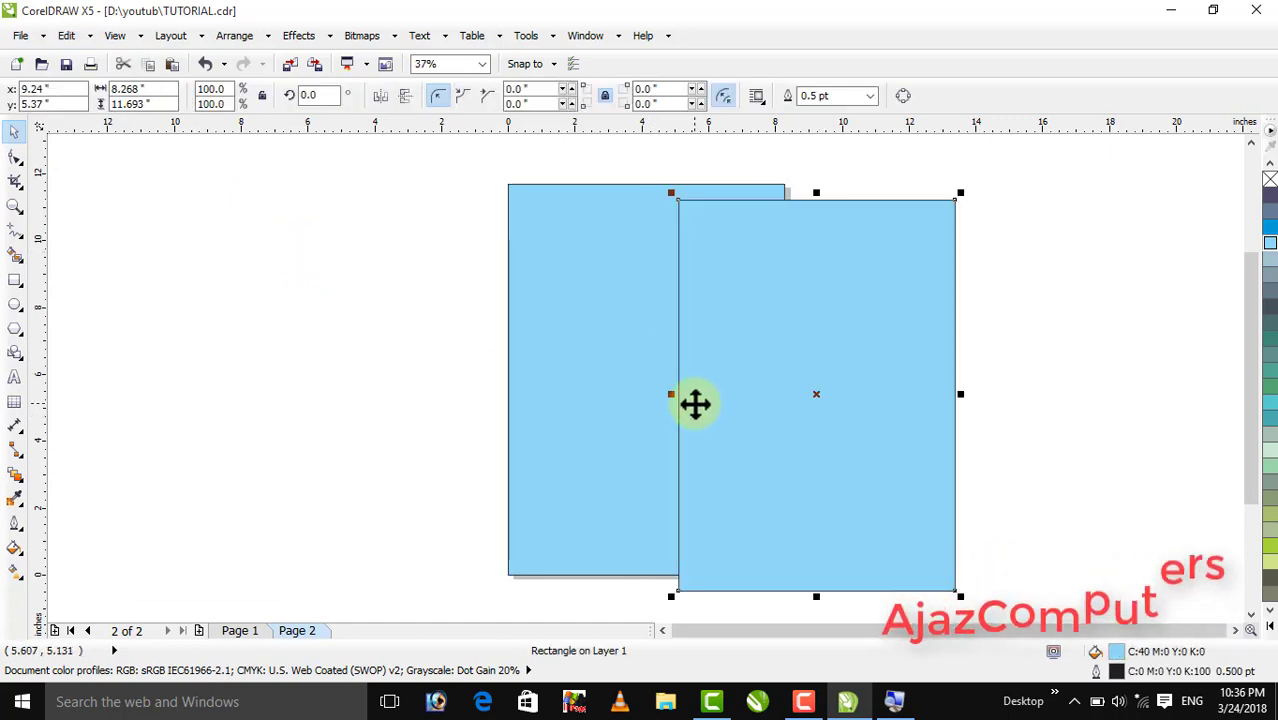
# Step: Move the pasted blue copy clear of the page to about X 13.84, Y 5.26 inches, and remove it
pyautogui.moveTo(753, 349); pyautogui.dragTo(901, 365)
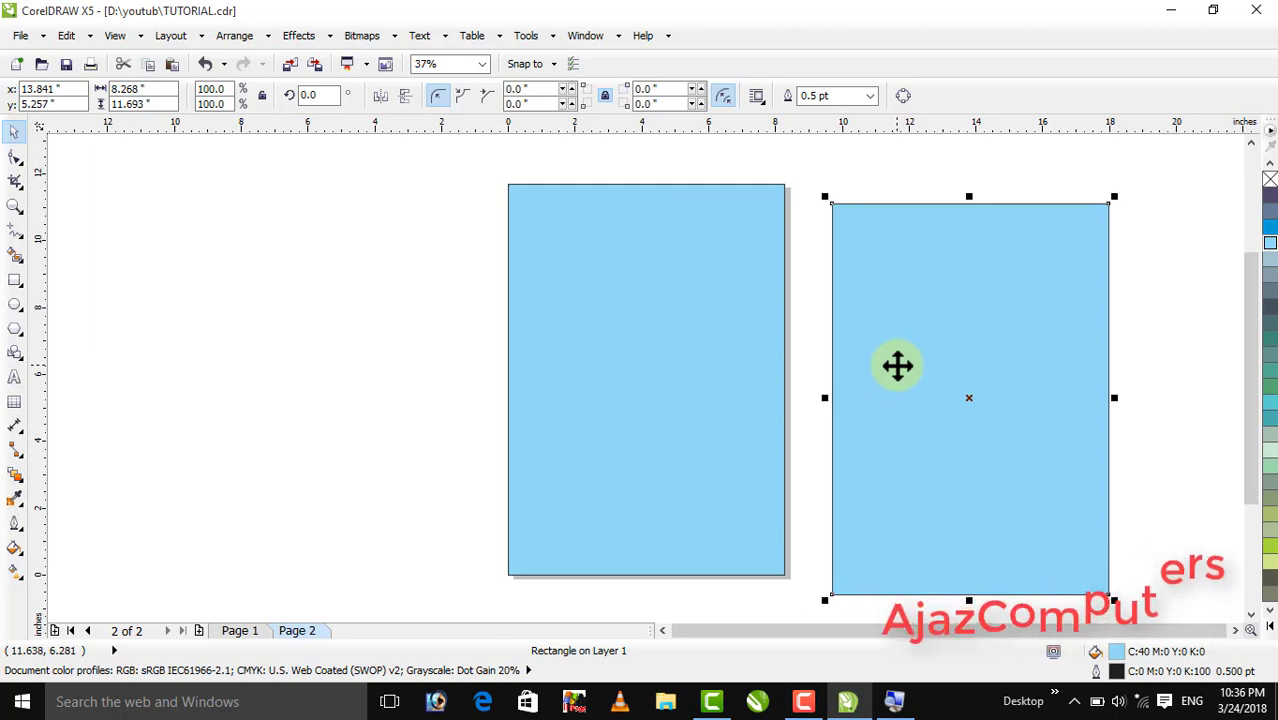
pyautogui.hotkey('ctrl', 'z')
pyautogui.click(888, 359)
# Step: Make a copy of the page-sized blue rectangle scaled to a 1.877-inch-high strip along the page's top edge, and fill it white
pyautogui.click(636, 413)
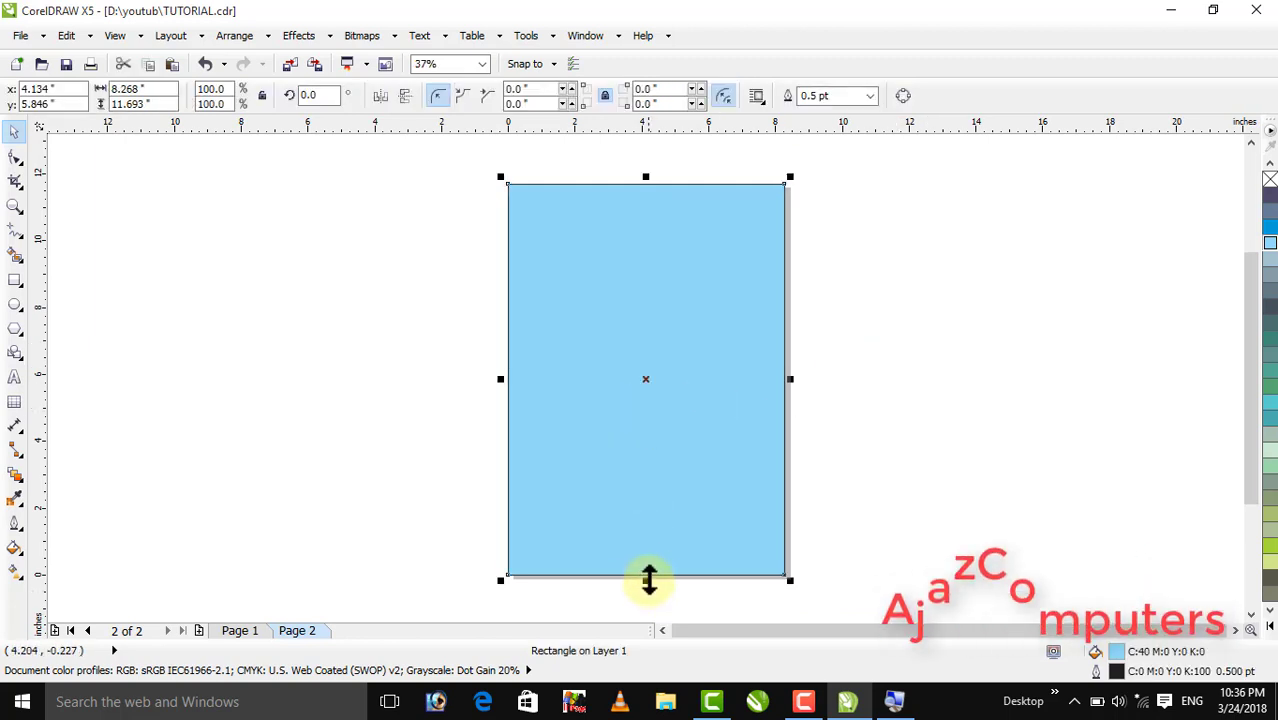
pyautogui.moveTo(649, 580); pyautogui.dragTo(688, 270)
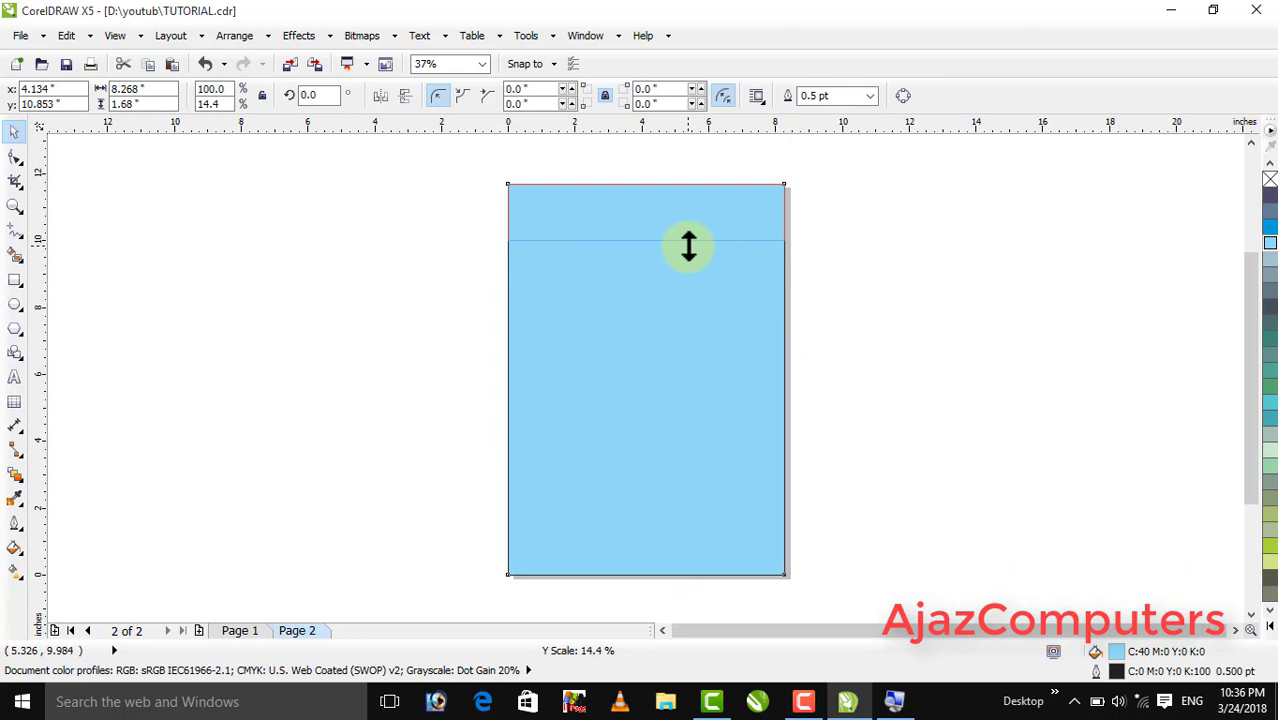
pyautogui.moveTo(687, 252); pyautogui.dragTo(687, 252)
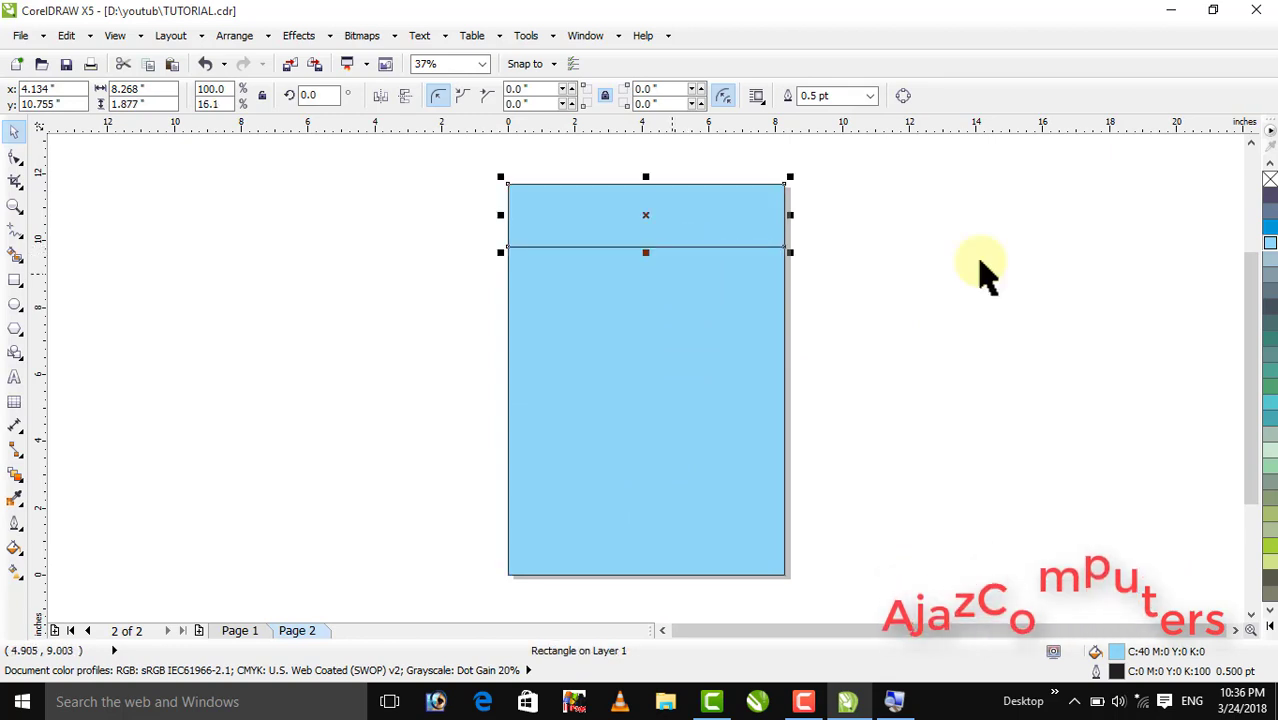
pyautogui.click(1270, 626)
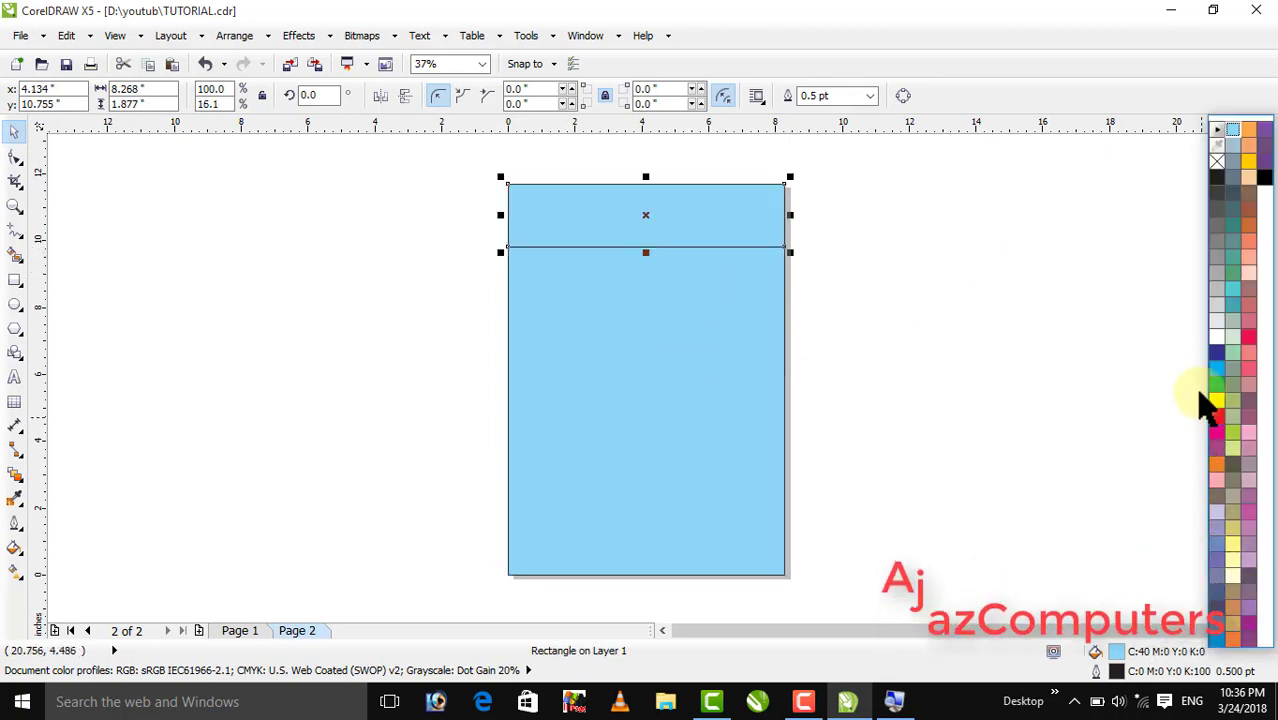
pyautogui.click(1213, 331)
# Step: Create a shorter copy of the white strip, 1.624 inches high and aligned to the page's top edge, and fill it cyan (C:100 M:0 Y:0 K:0)
pyautogui.click(668, 240)
pyautogui.click(601, 250)
pyautogui.moveTo(647, 250); pyautogui.dragTo(652, 242)
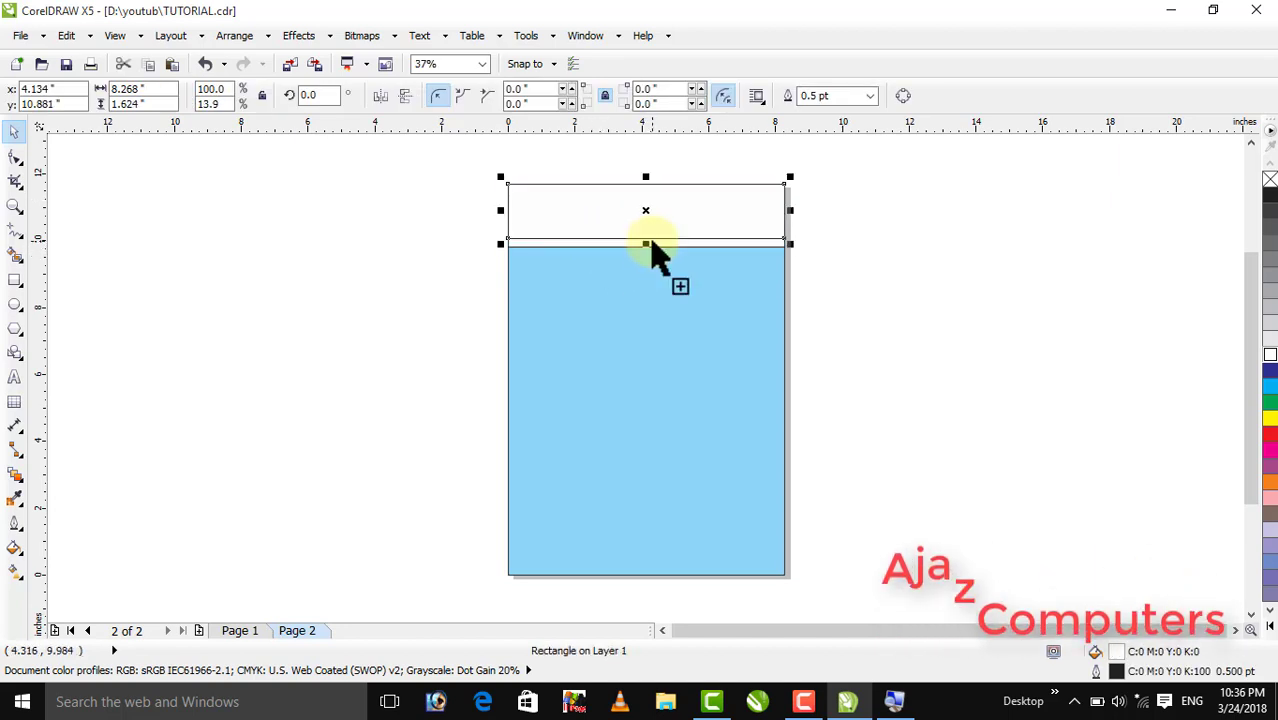
pyautogui.click(1269, 388)
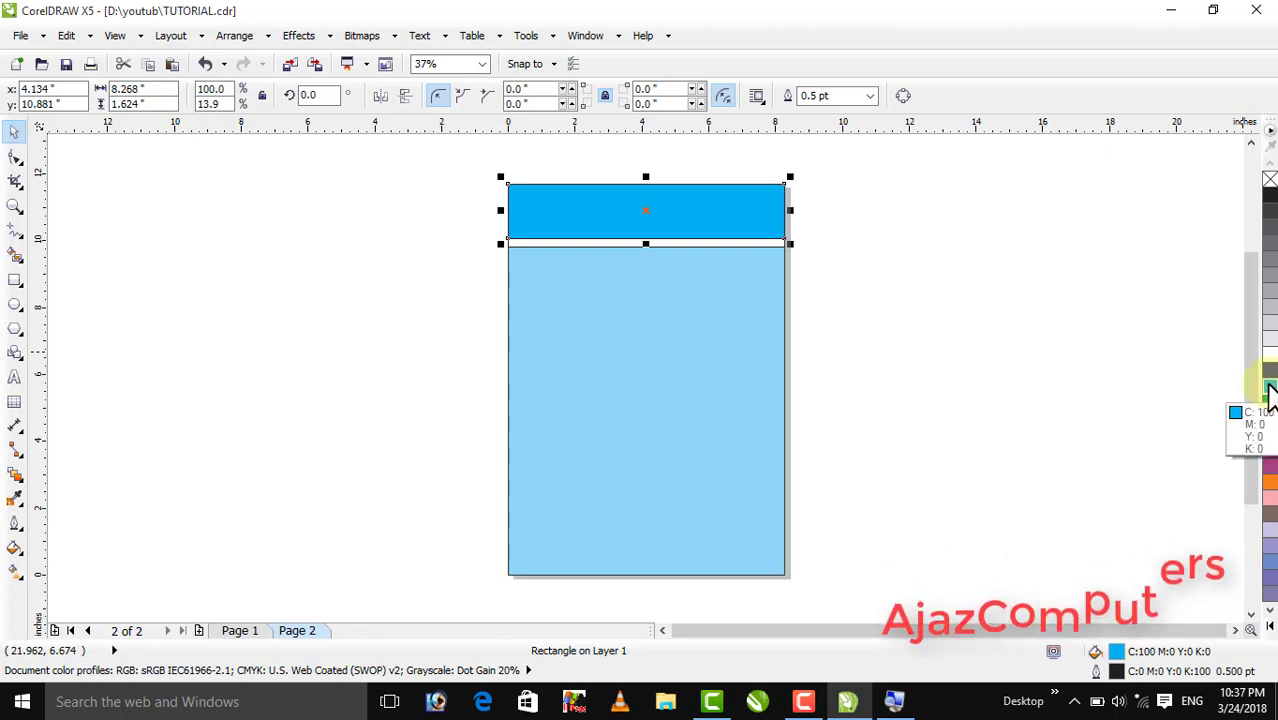
pyautogui.click(808, 236)
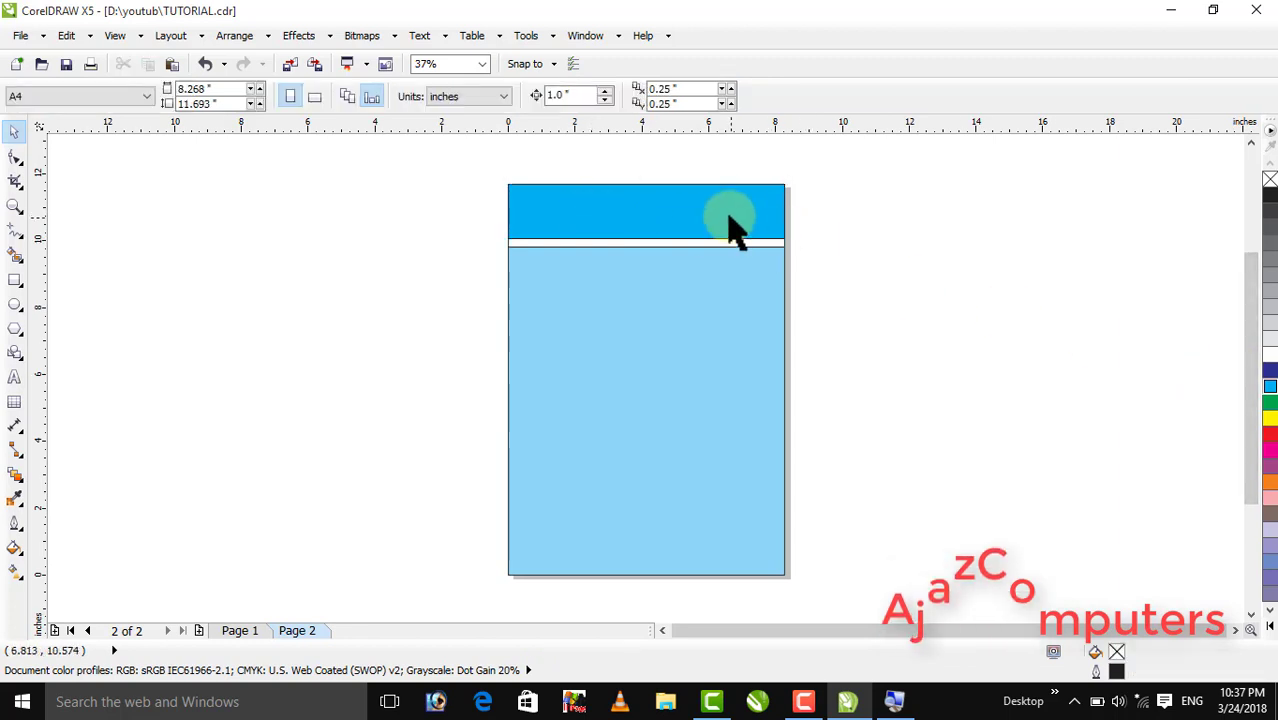
# Step: Add two narrowed copies at the cyan strip's left end: one 1.847 inches wide in white, one 1.595 inches wide in dark blue
pyautogui.click(736, 218)
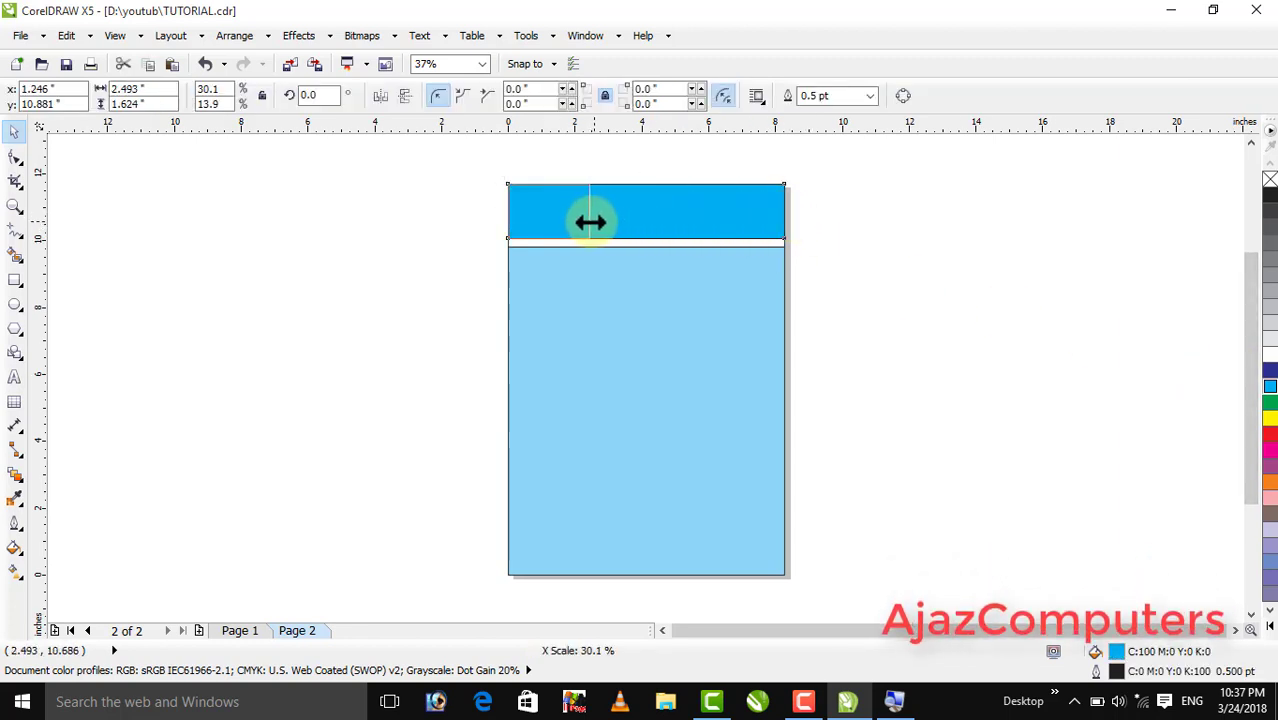
pyautogui.moveTo(590, 222); pyautogui.dragTo(573, 222)
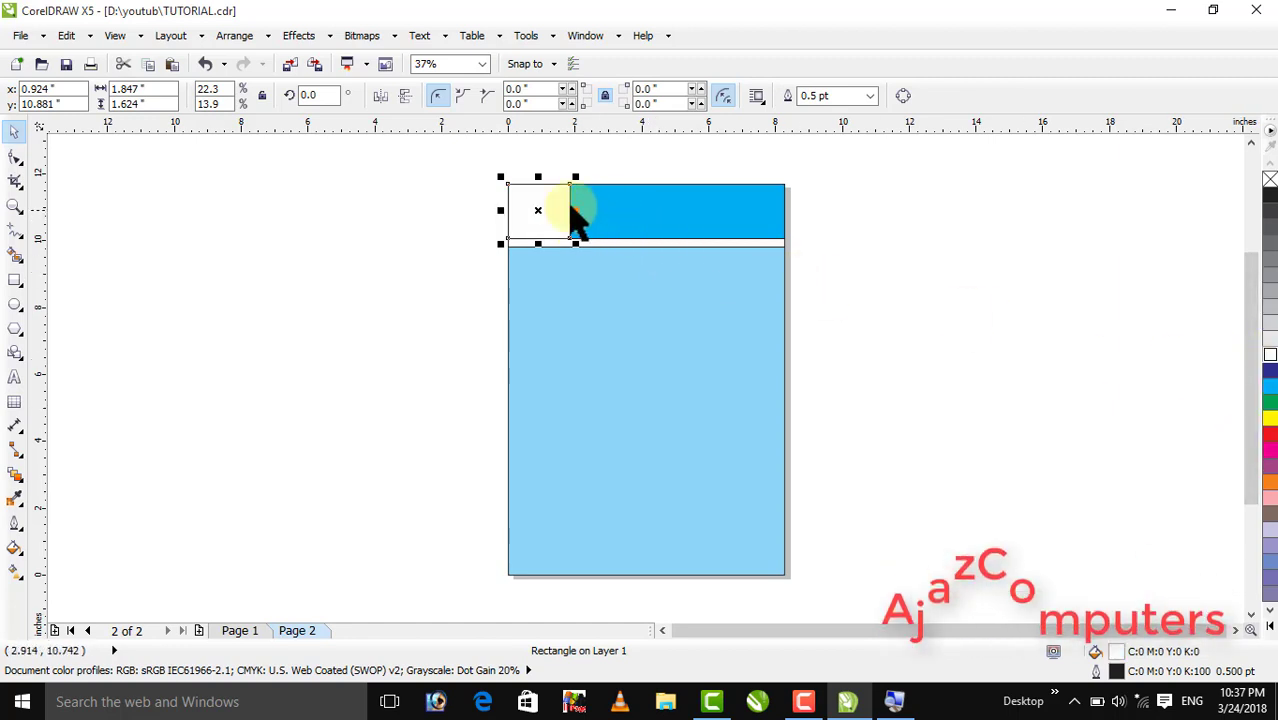
pyautogui.moveTo(570, 207)
pyautogui.mouseDown()
pyautogui.moveTo(572, 228)
pyautogui.moveTo(578, 214)
pyautogui.moveTo(567, 216)
pyautogui.mouseUp()
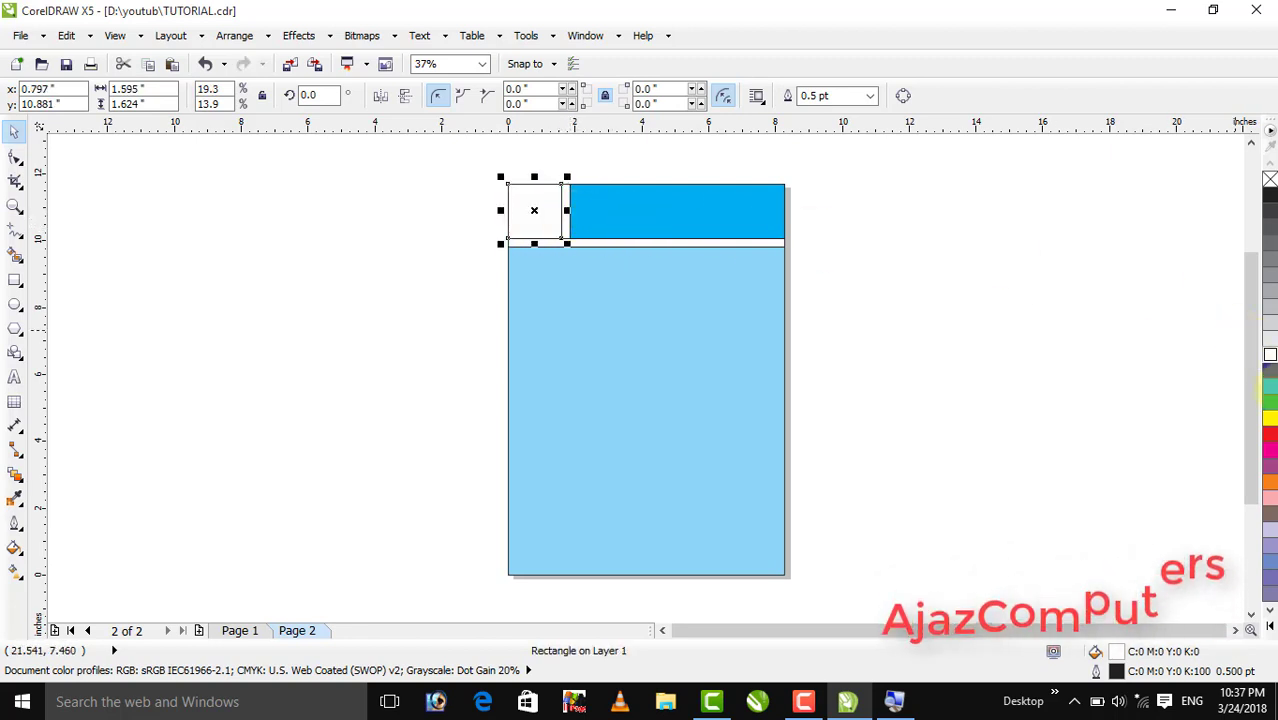
pyautogui.click(1004, 292)
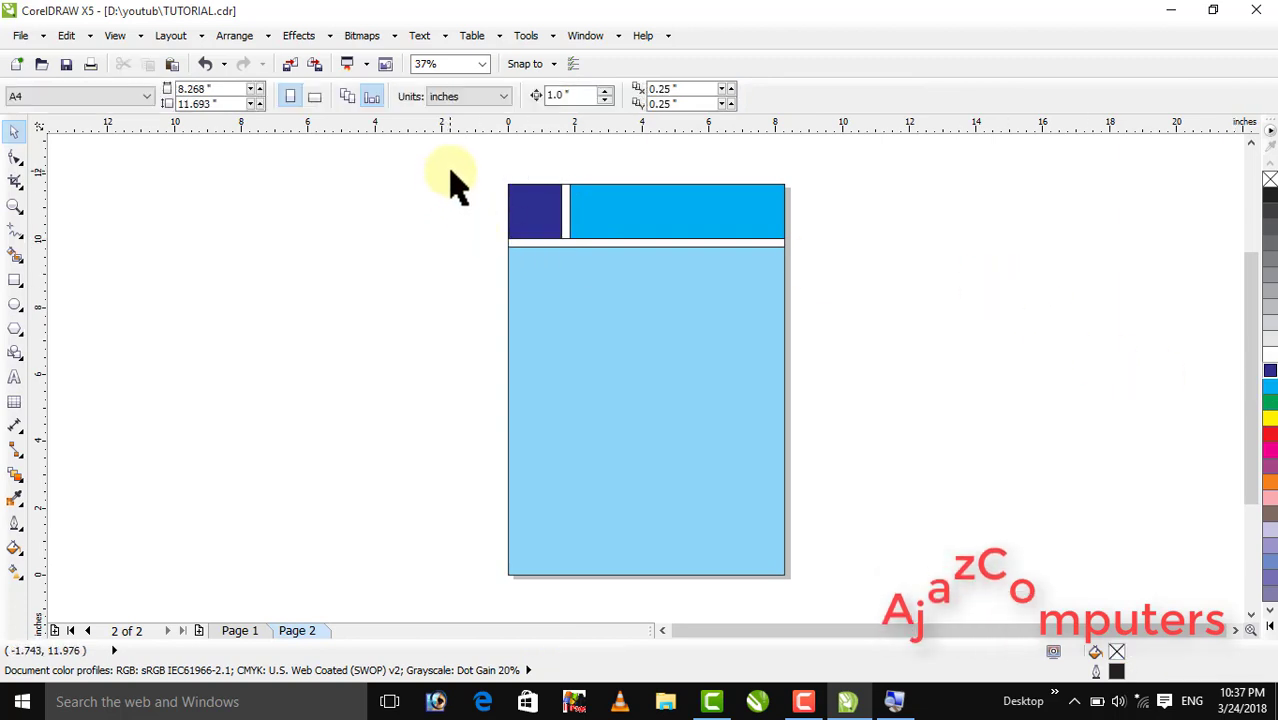
# Step: Group the dark blue square with the white rectangle behind it at the strip's left end
pyautogui.moveTo(453, 170); pyautogui.dragTo(600, 300)
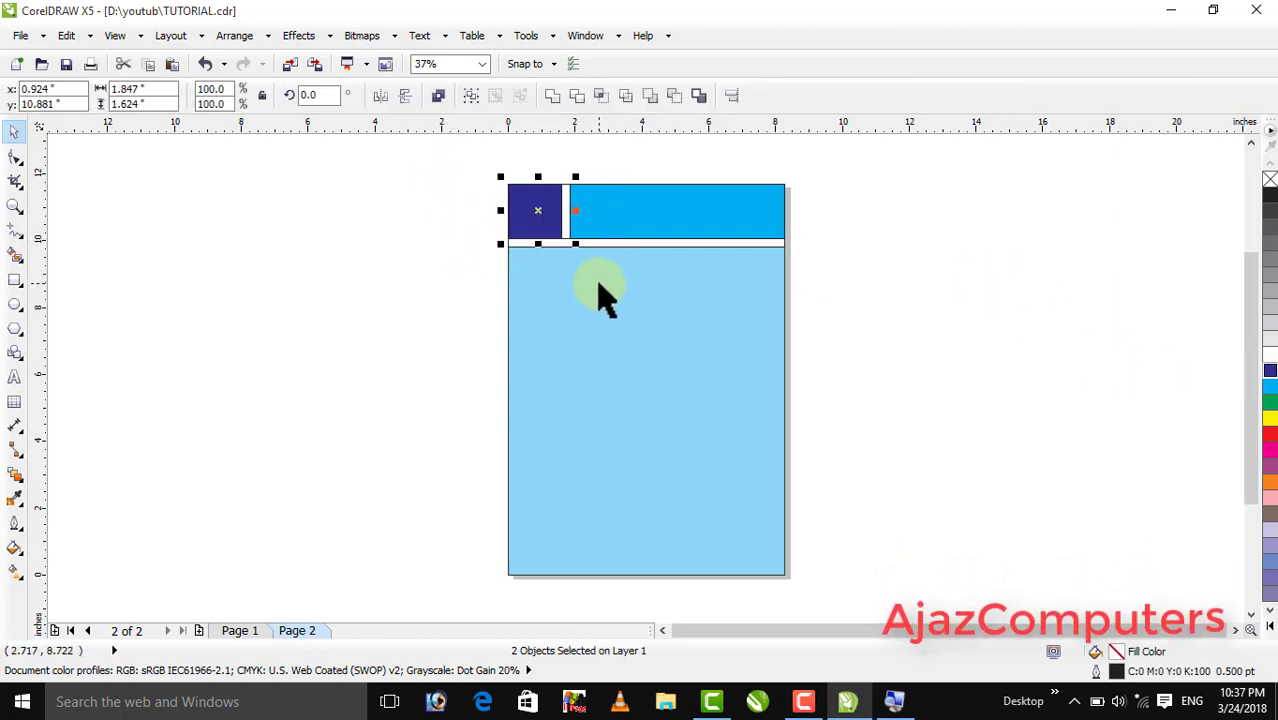
pyautogui.click(230, 38)
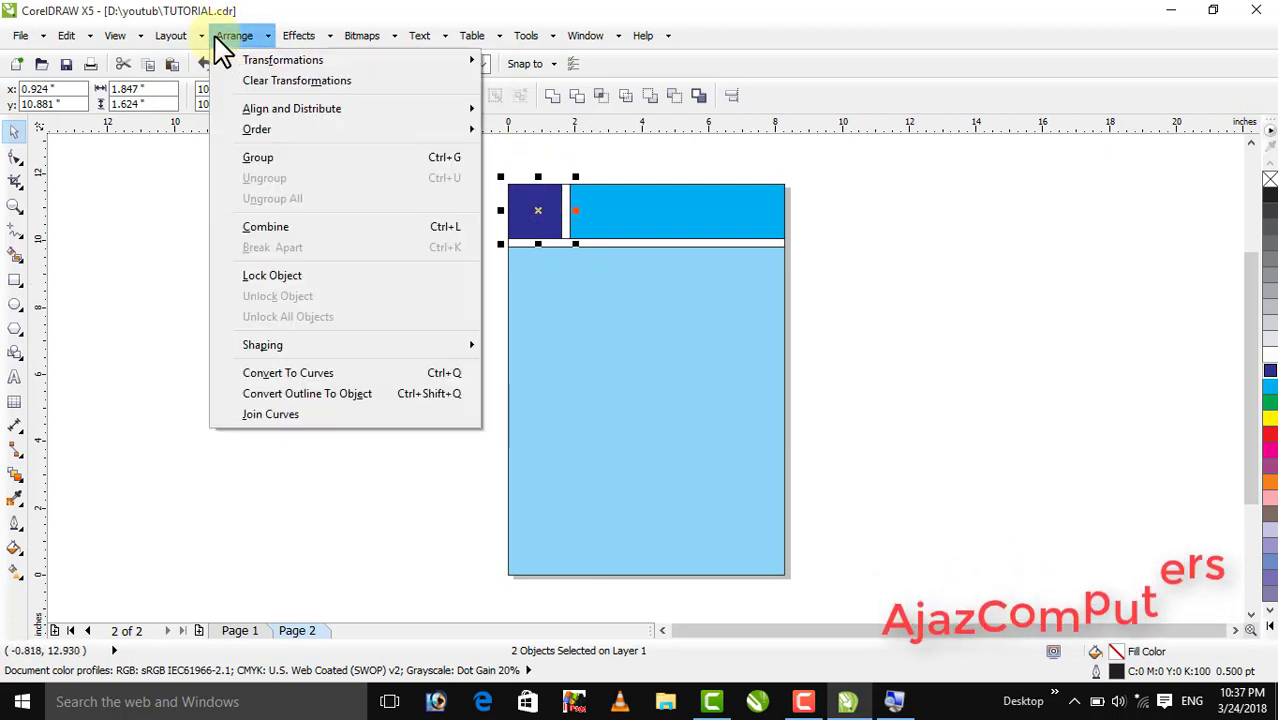
pyautogui.click(270, 163)
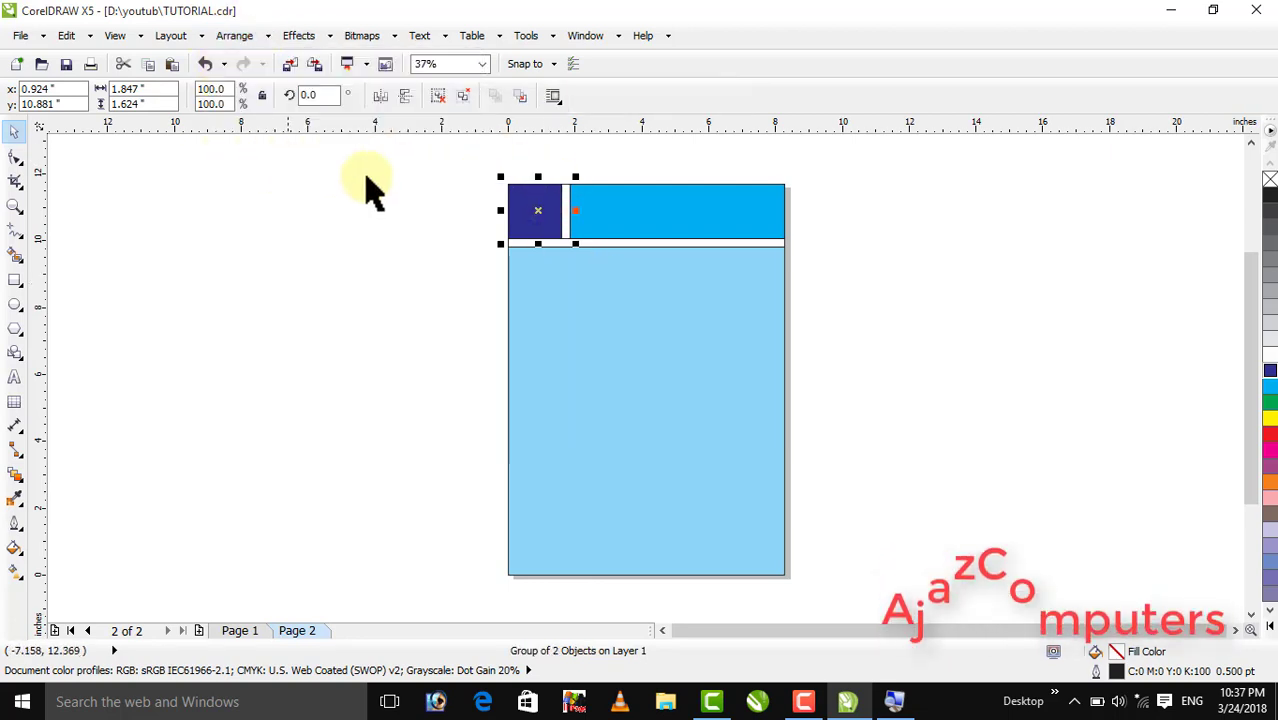
pyautogui.click(456, 163)
# Step: Copy the grouped squares to the strip's right end at about X 7.376 inches, and mirror the copy horizontally
pyautogui.moveTo(460, 155); pyautogui.dragTo(616, 268)
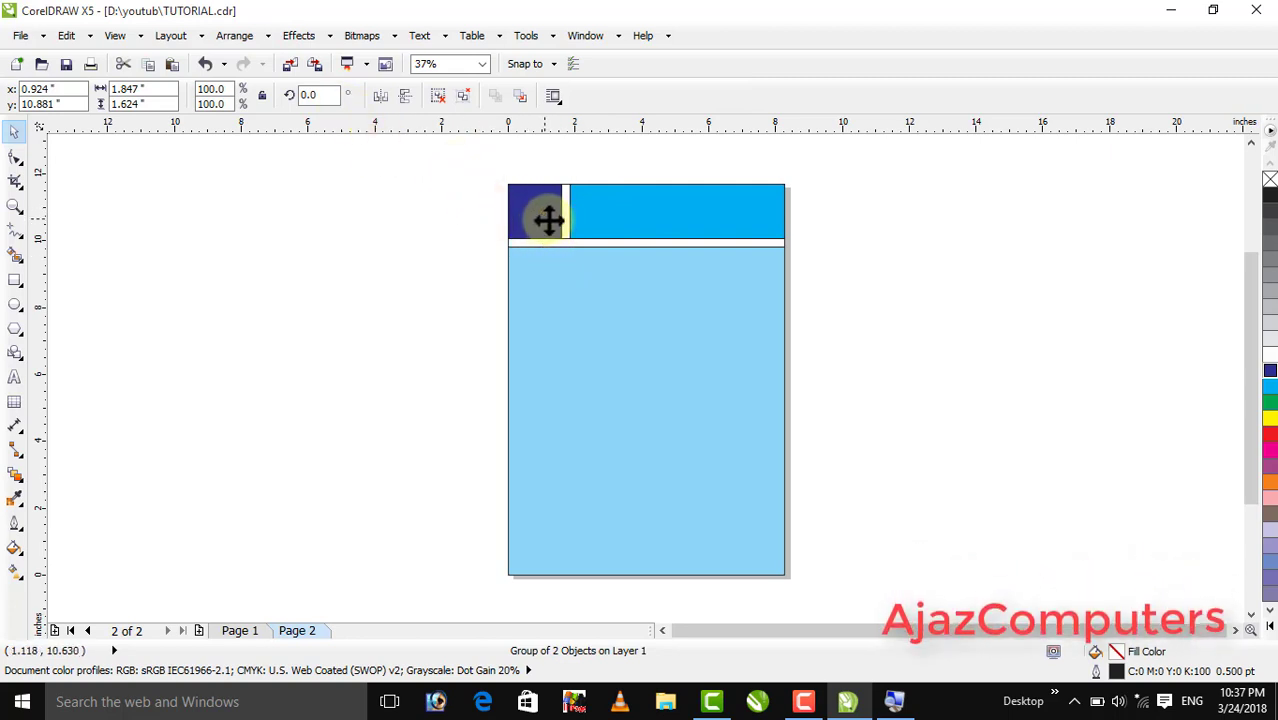
pyautogui.moveTo(710, 231); pyautogui.dragTo(764, 246)
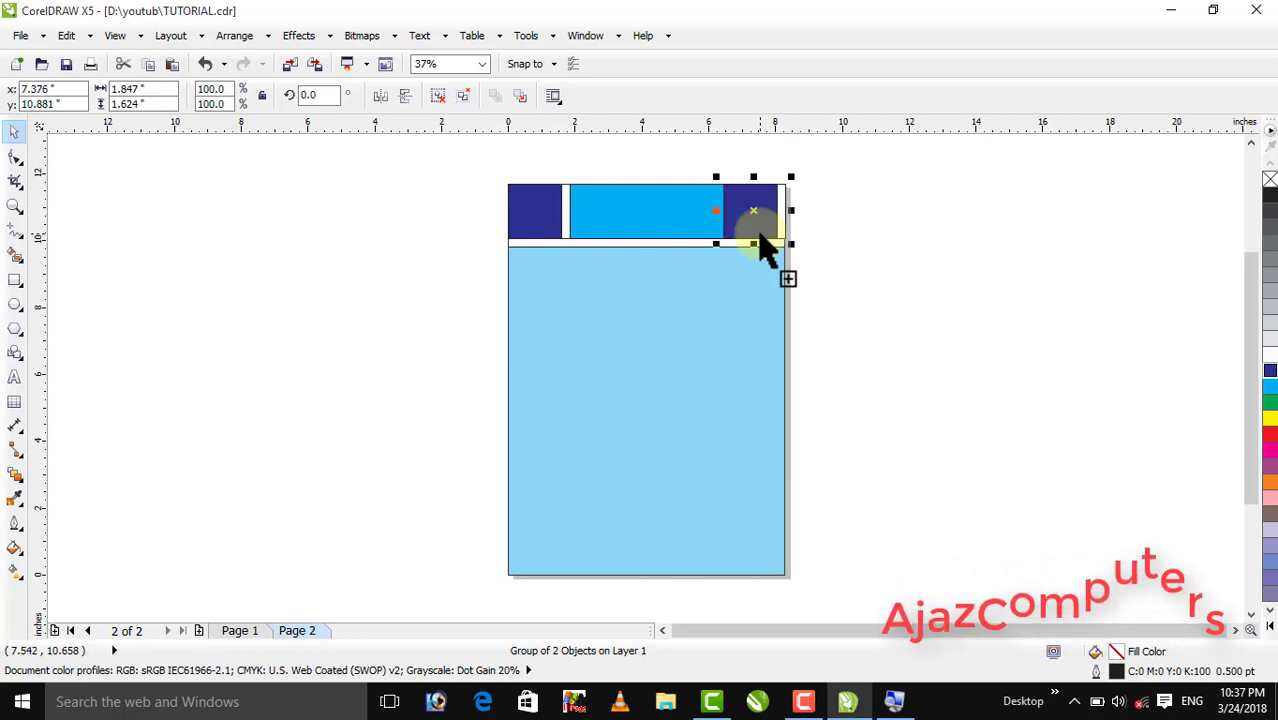
pyautogui.click(380, 100)
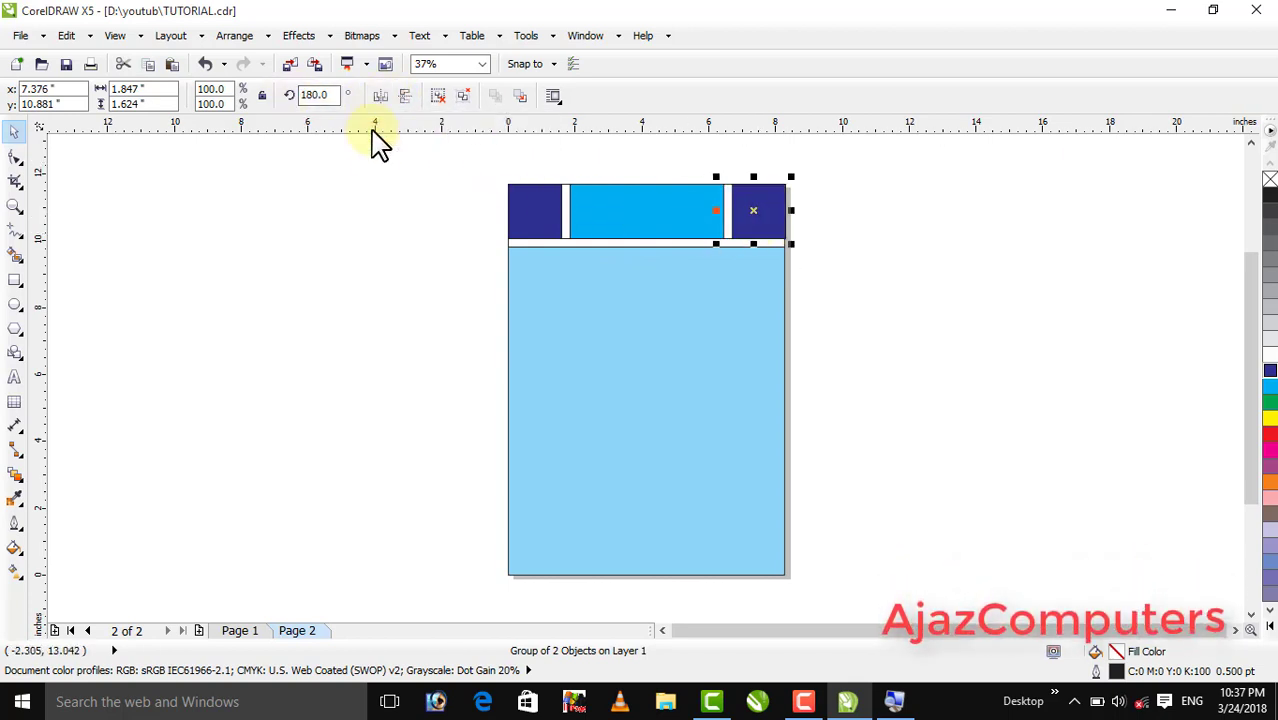
# Step: Group the four objects that form the band across the top of the page
pyautogui.moveTo(380, 162); pyautogui.dragTo(880, 296)
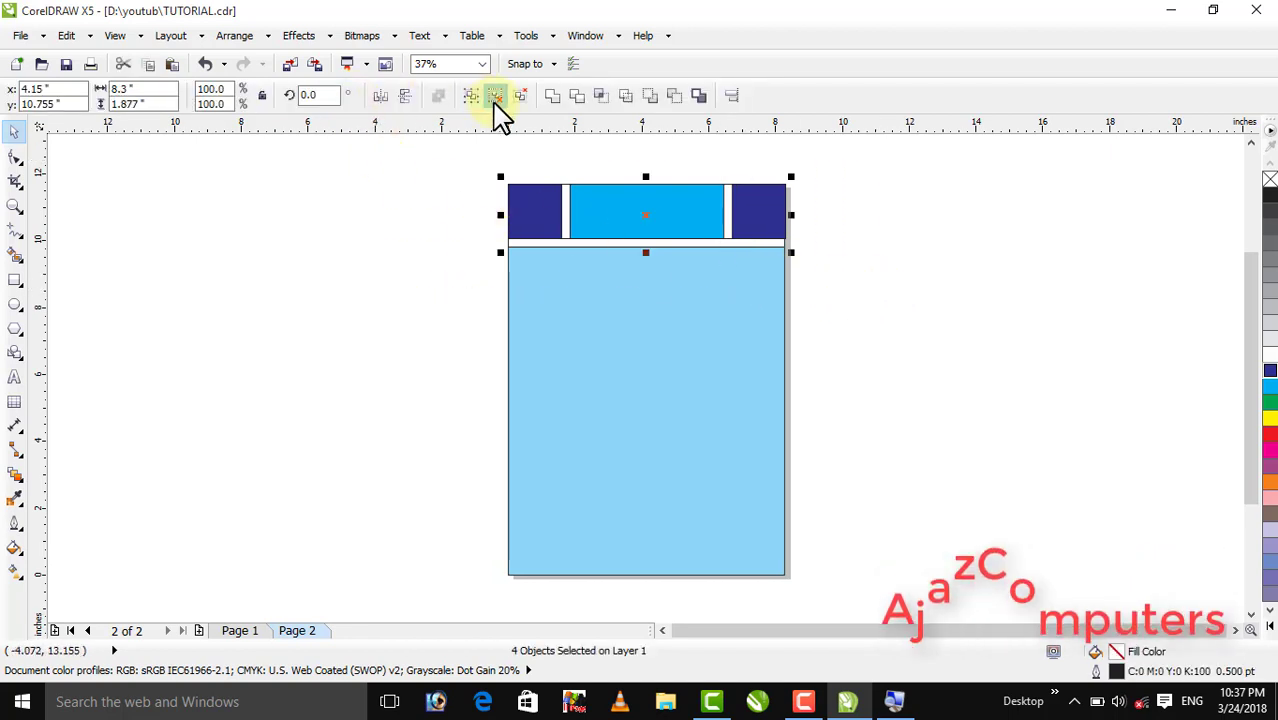
pyautogui.click(236, 36)
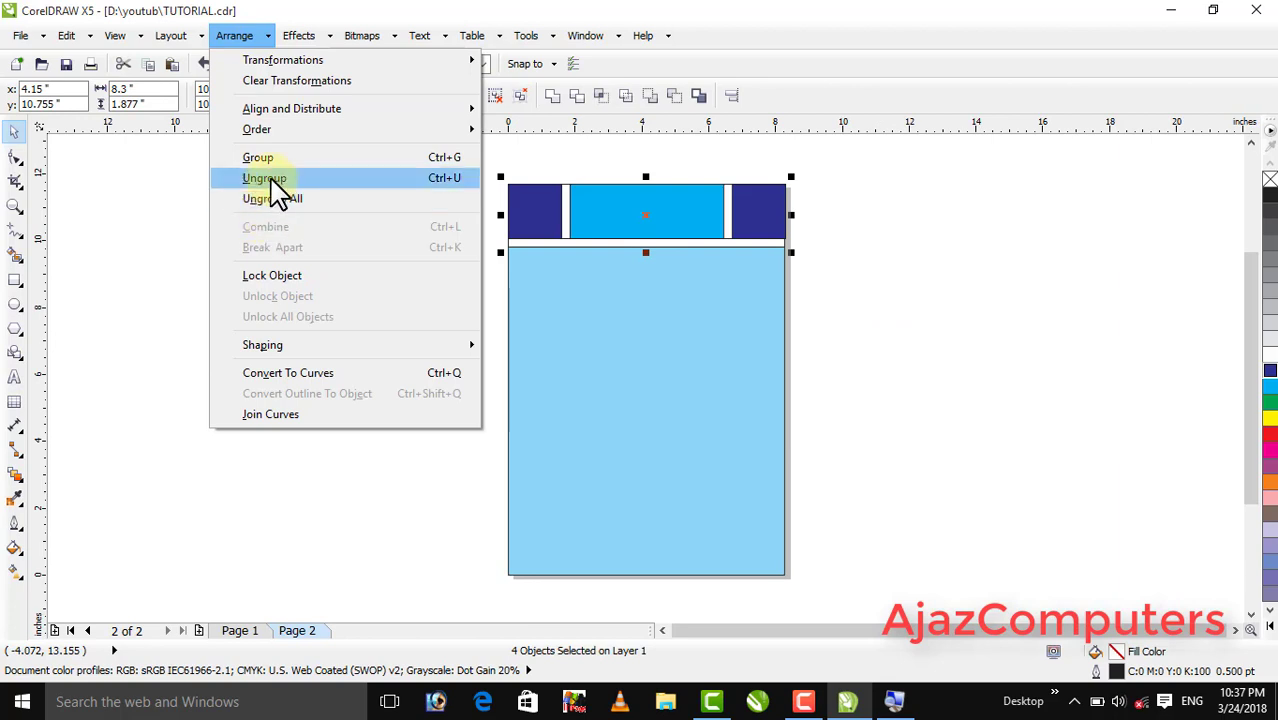
pyautogui.click(443, 160)
# Step: Copy the grouped top band down to the page's bottom edge at about Y 0.964 inches, and mirror the copy vertically
pyautogui.moveTo(448, 170); pyautogui.dragTo(813, 294)
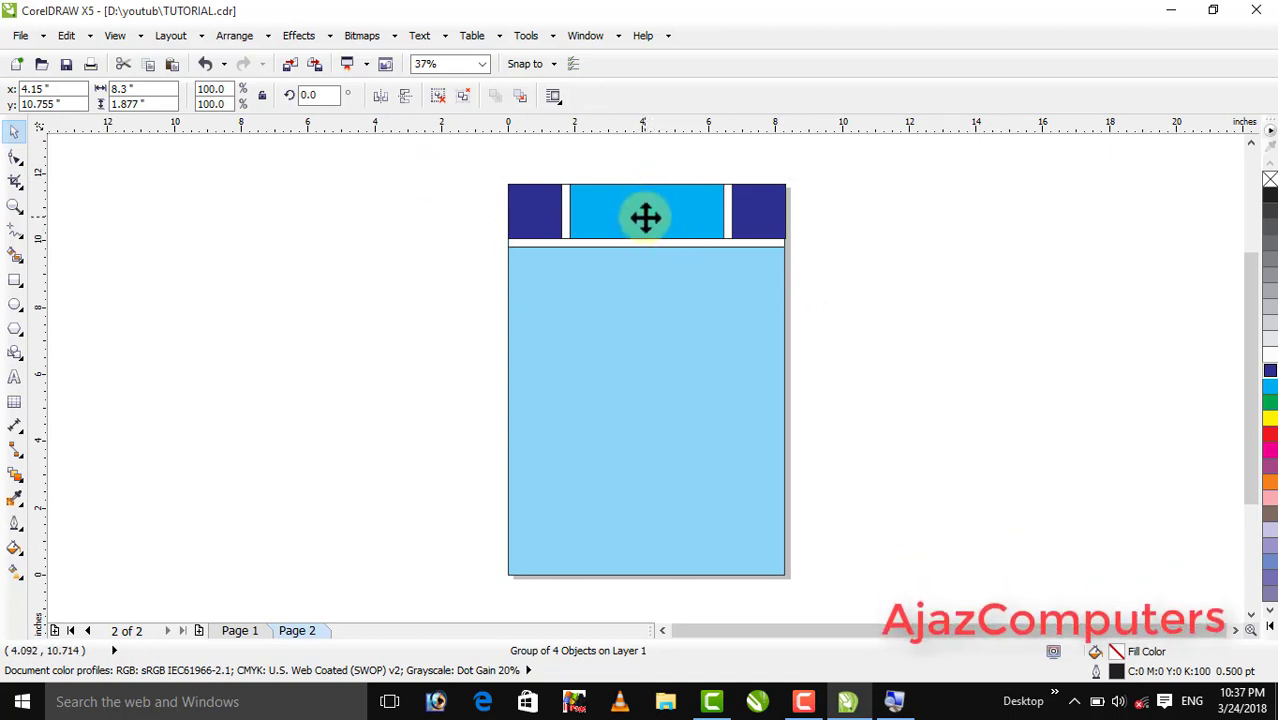
pyautogui.moveTo(643, 360); pyautogui.dragTo(650, 552)
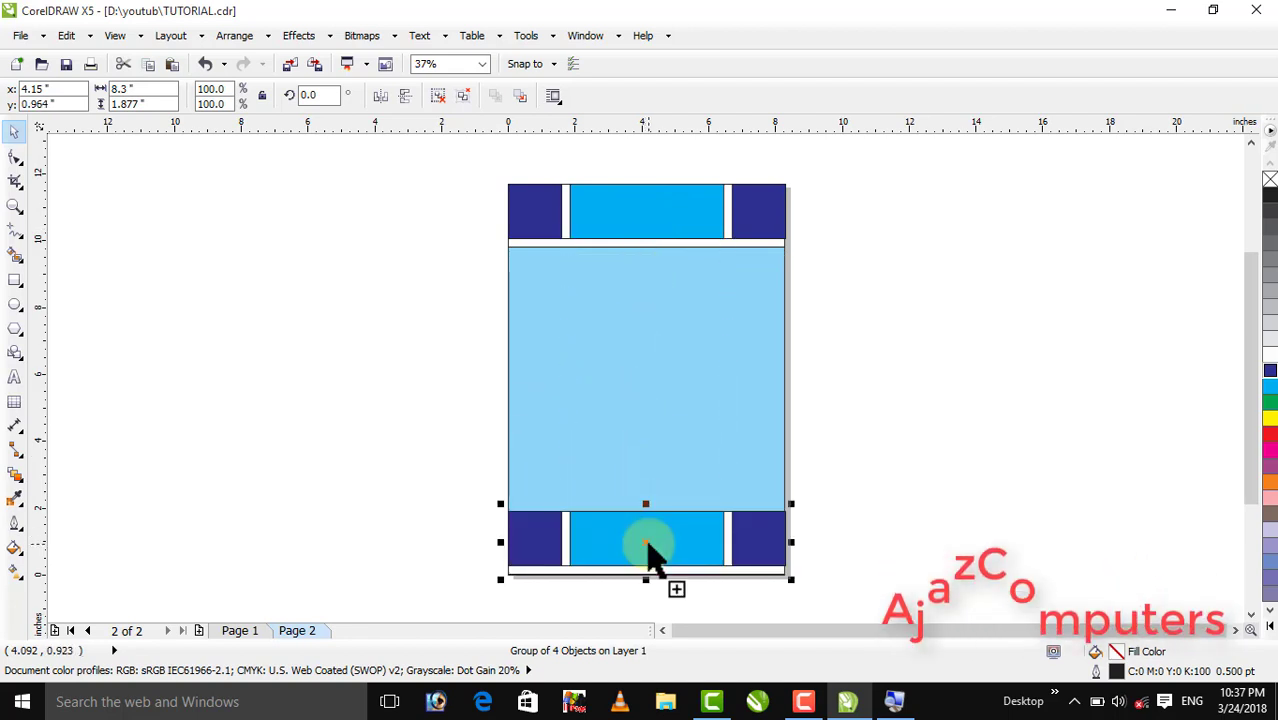
pyautogui.click(411, 95)
pyautogui.click(457, 177)
# Step: Remove the outlines from all objects on the page
pyautogui.moveTo(465, 163); pyautogui.dragTo(895, 640)
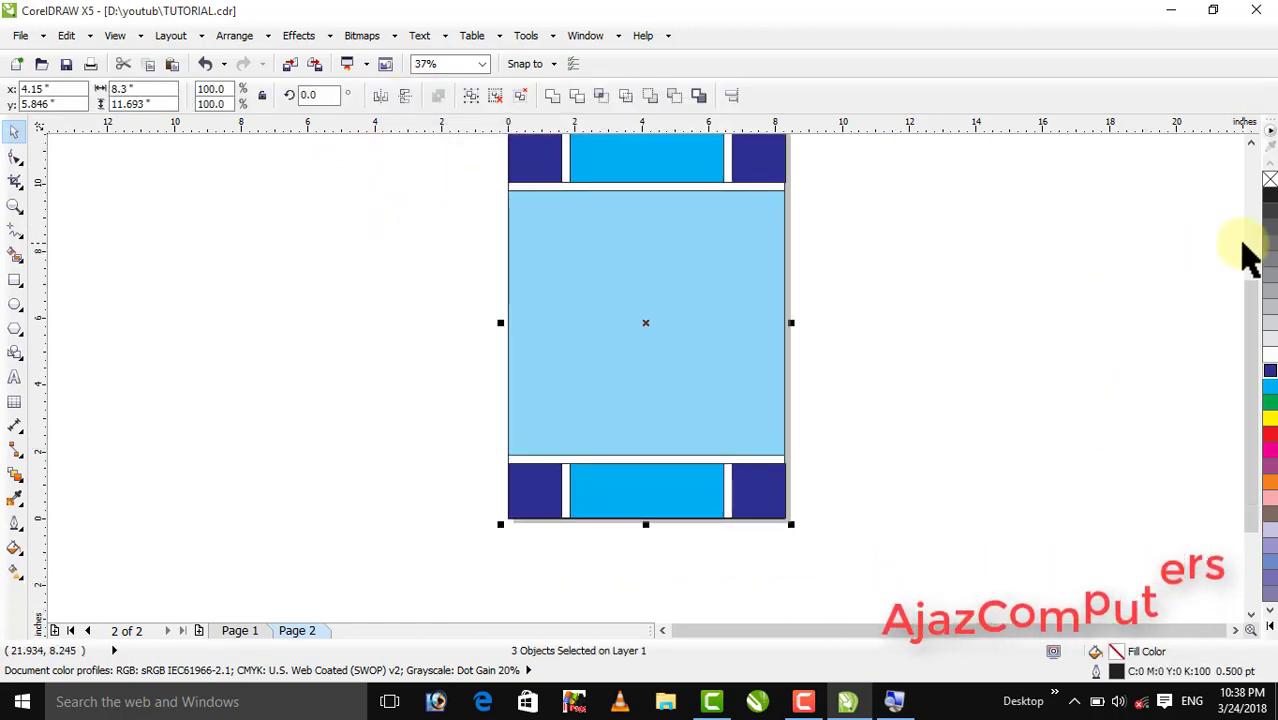
pyautogui.hotkey('shift', 'F2')
pyautogui.rightClick(1269, 182)
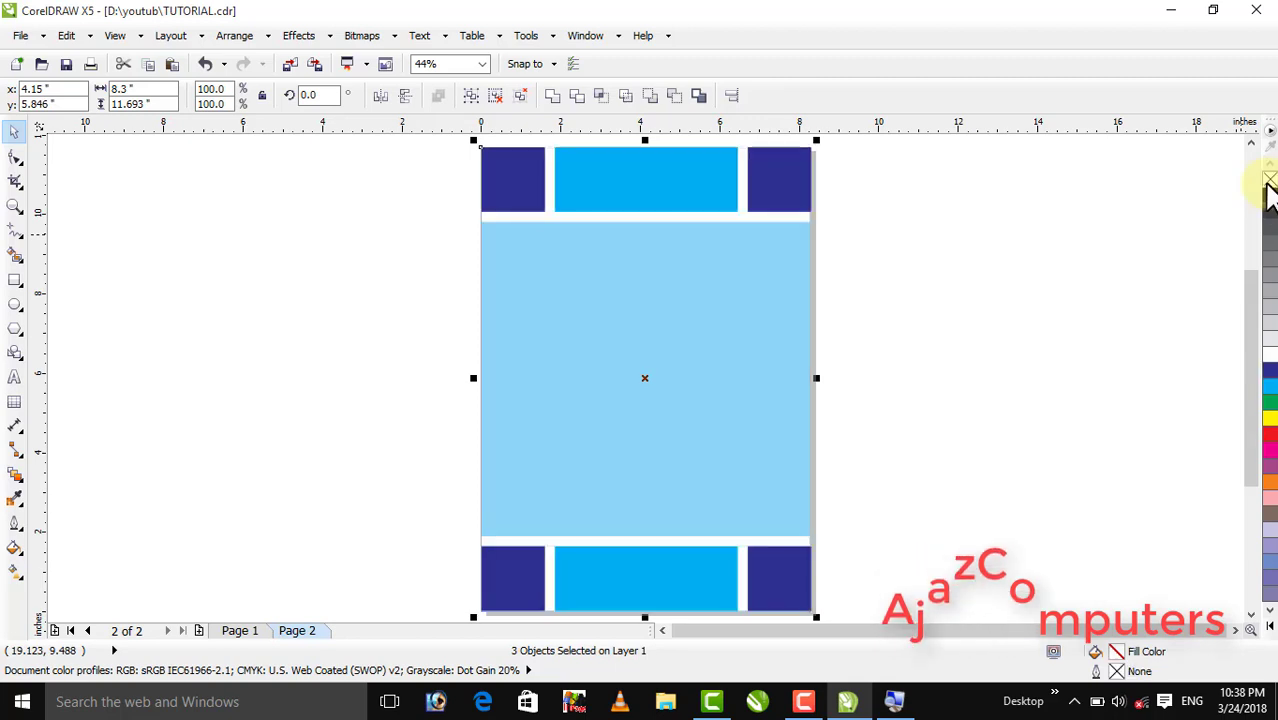
pyautogui.click(1067, 222)
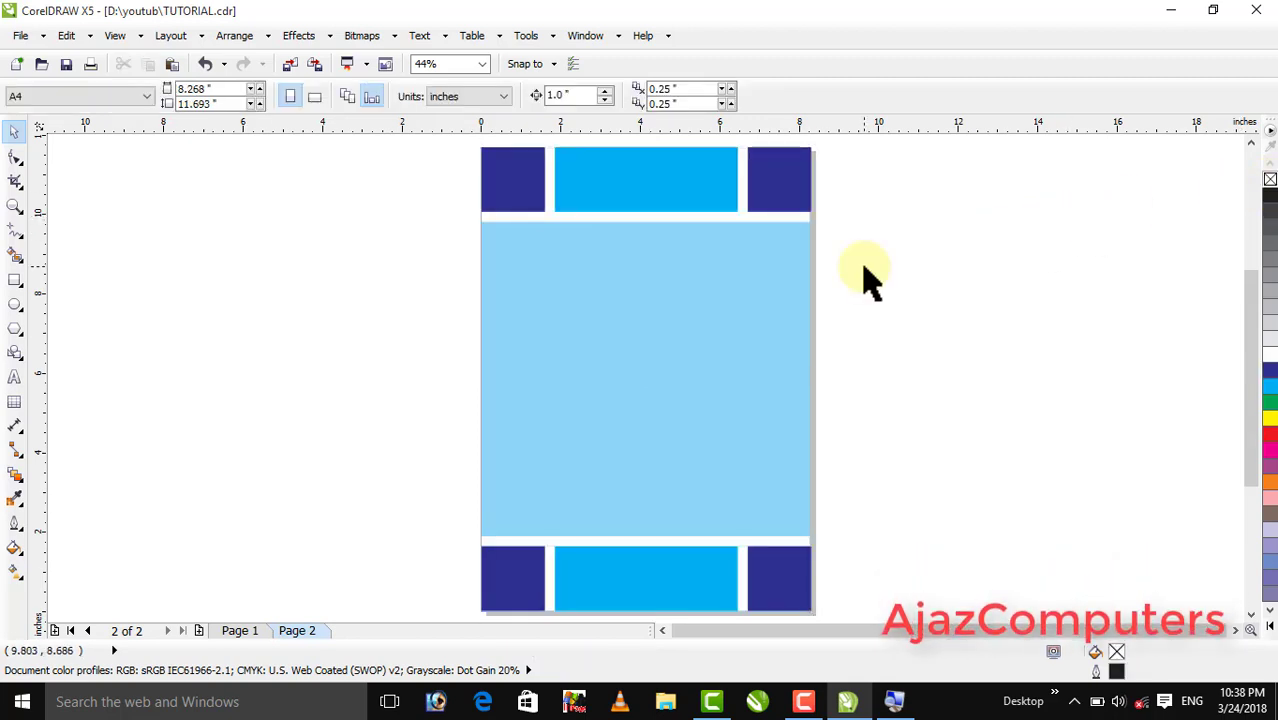
# Step: Create a centred copy of the page-sized blue rectangle narrowed to 5.252 inches wide, and fill it white
pyautogui.click(780, 330)
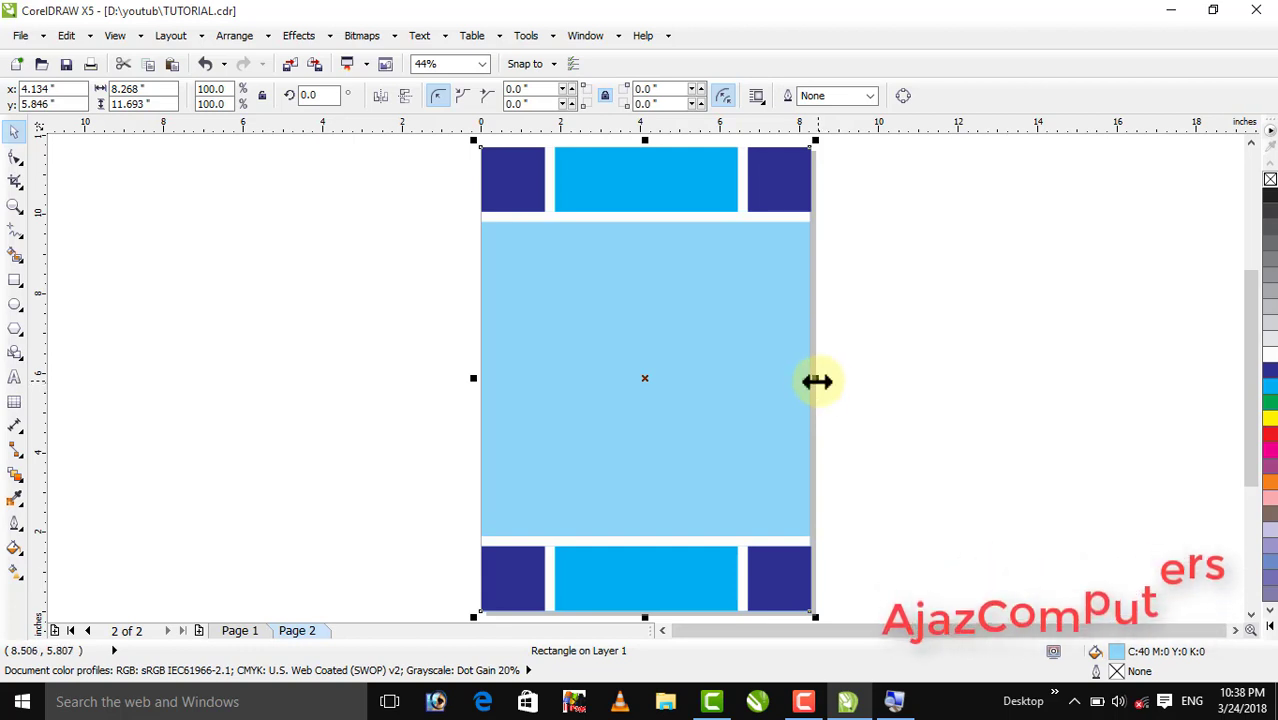
pyautogui.moveTo(817, 381); pyautogui.dragTo(756, 377)
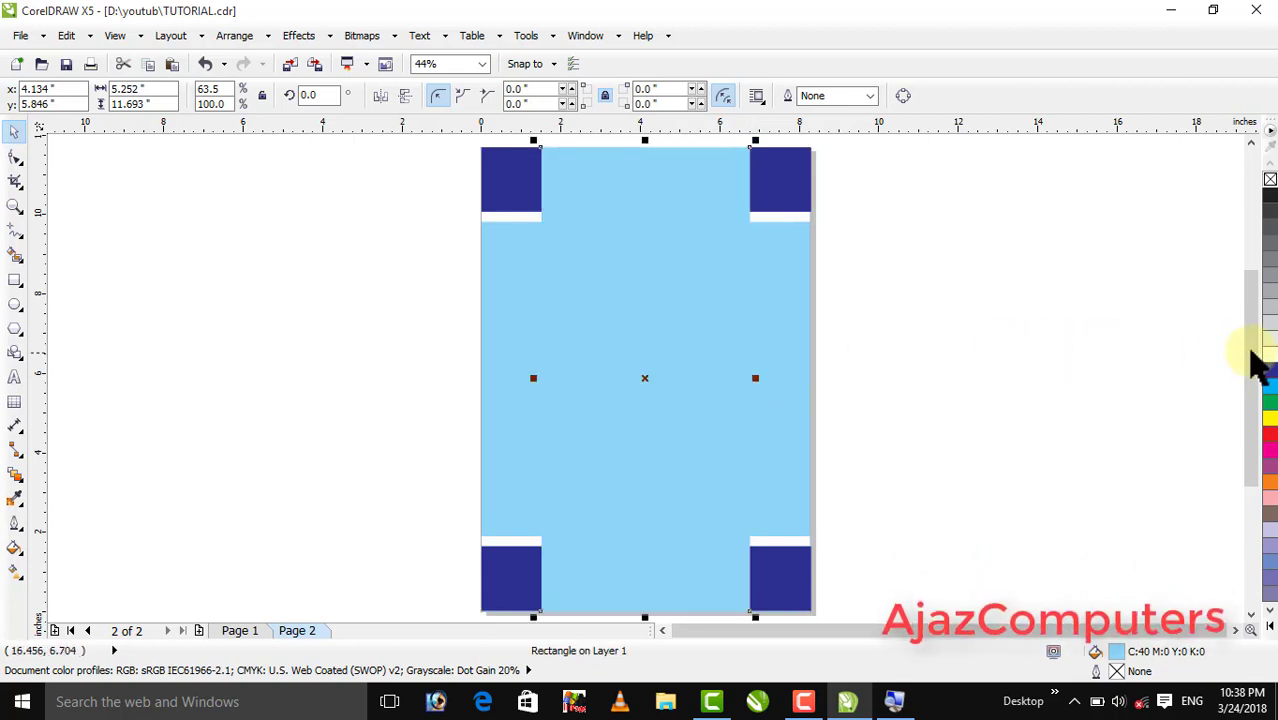
pyautogui.click(1270, 358)
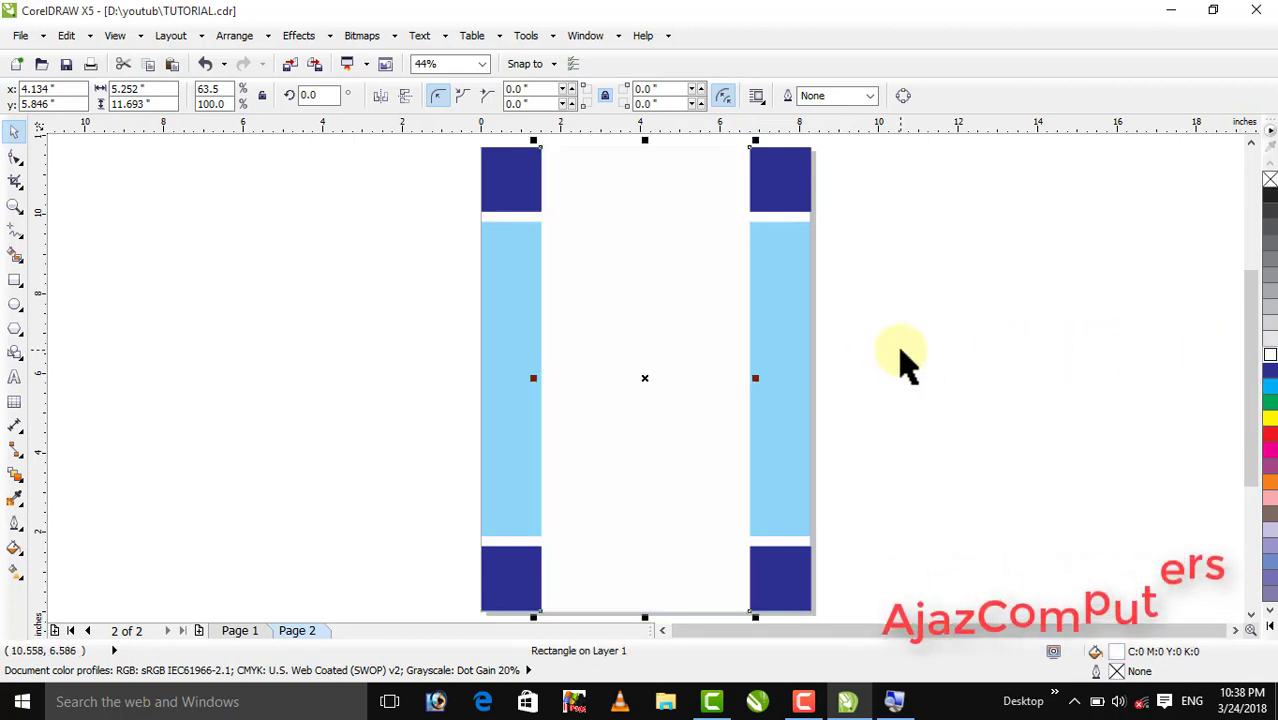
# Step: Create a centred copy of the white column narrowed to 4.78 inches wide, and fill it light blue (C:40 M:0 Y:0 K:0)
pyautogui.press('Escape')
pyautogui.click(726, 375)
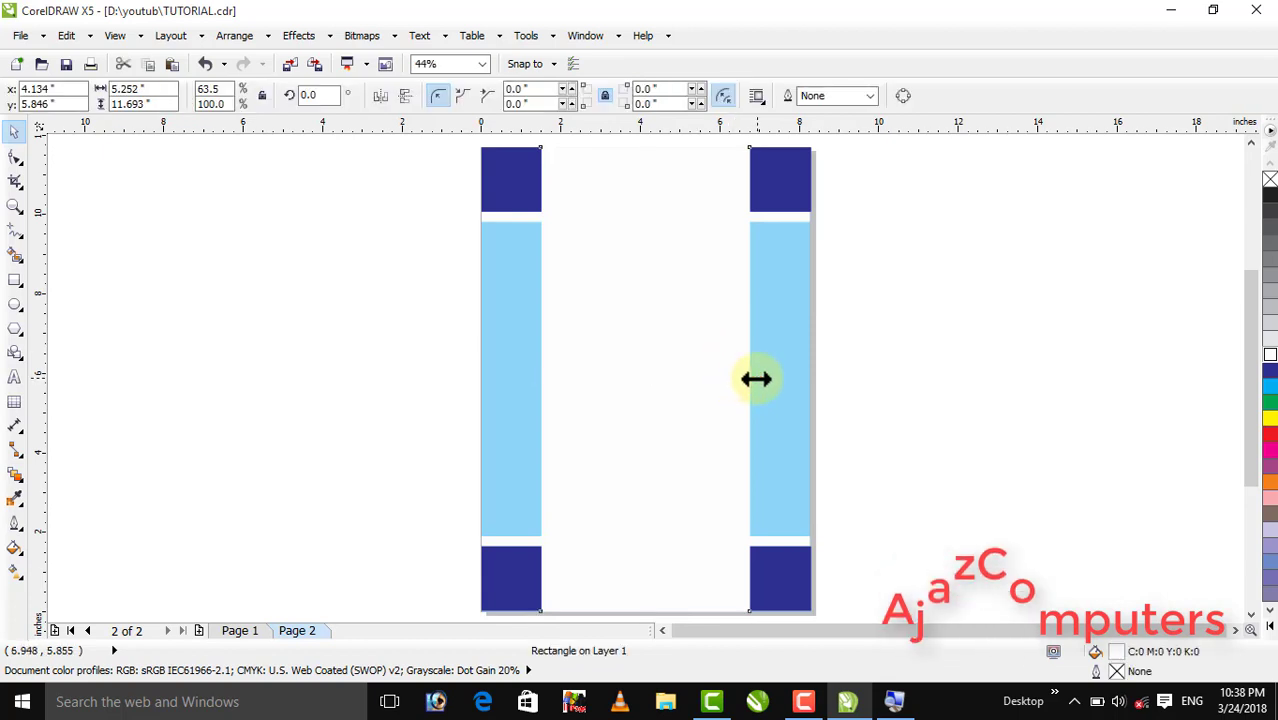
pyautogui.moveTo(754, 378); pyautogui.dragTo(749, 381)
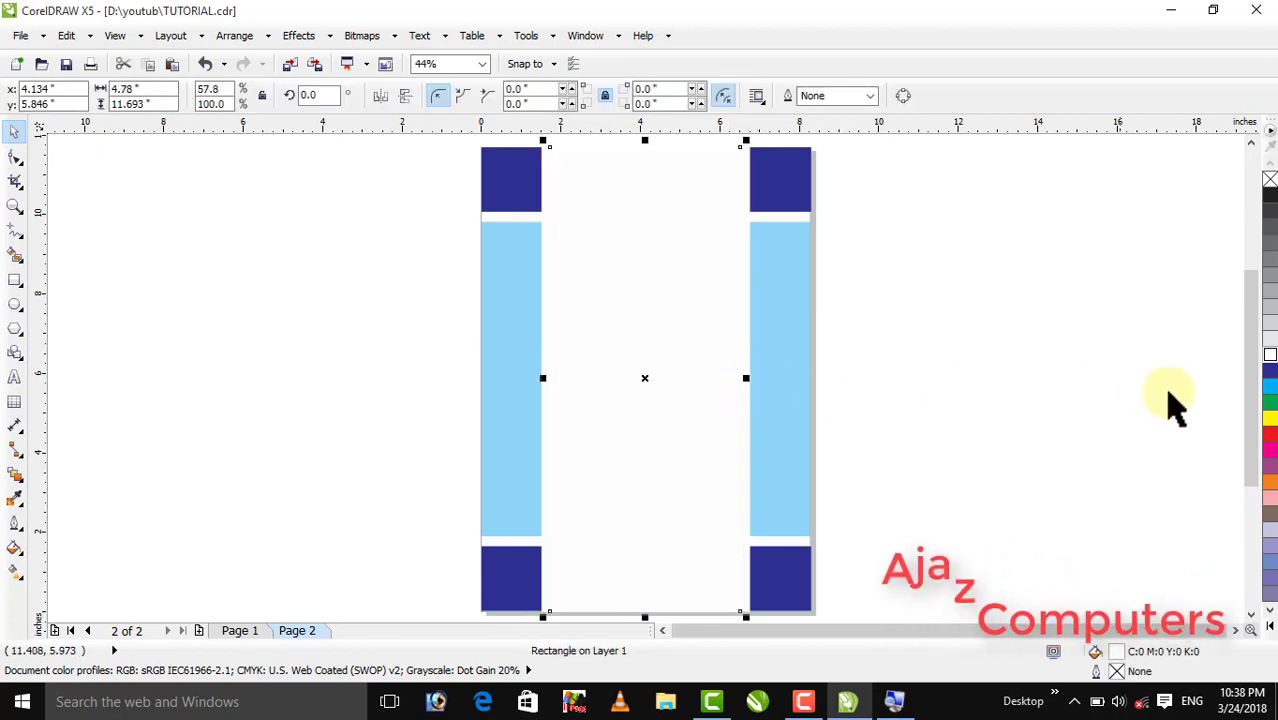
pyautogui.click(1268, 630)
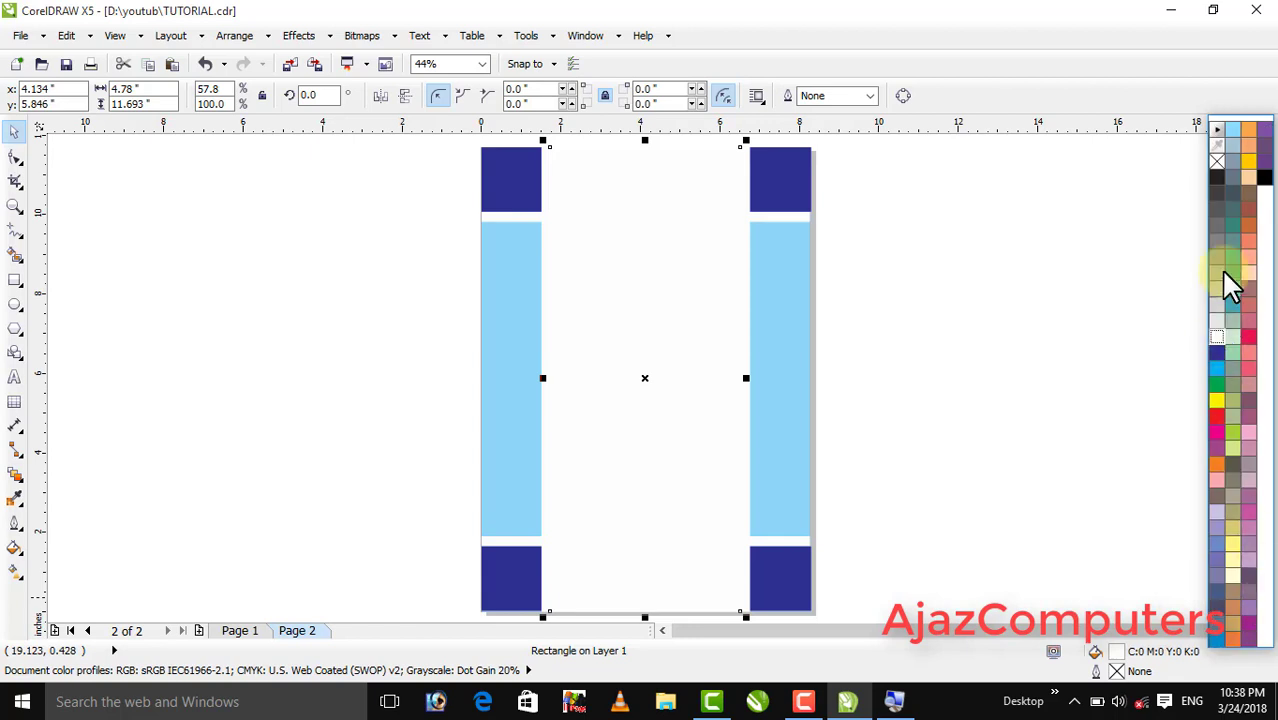
pyautogui.click(1234, 140)
pyautogui.click(990, 262)
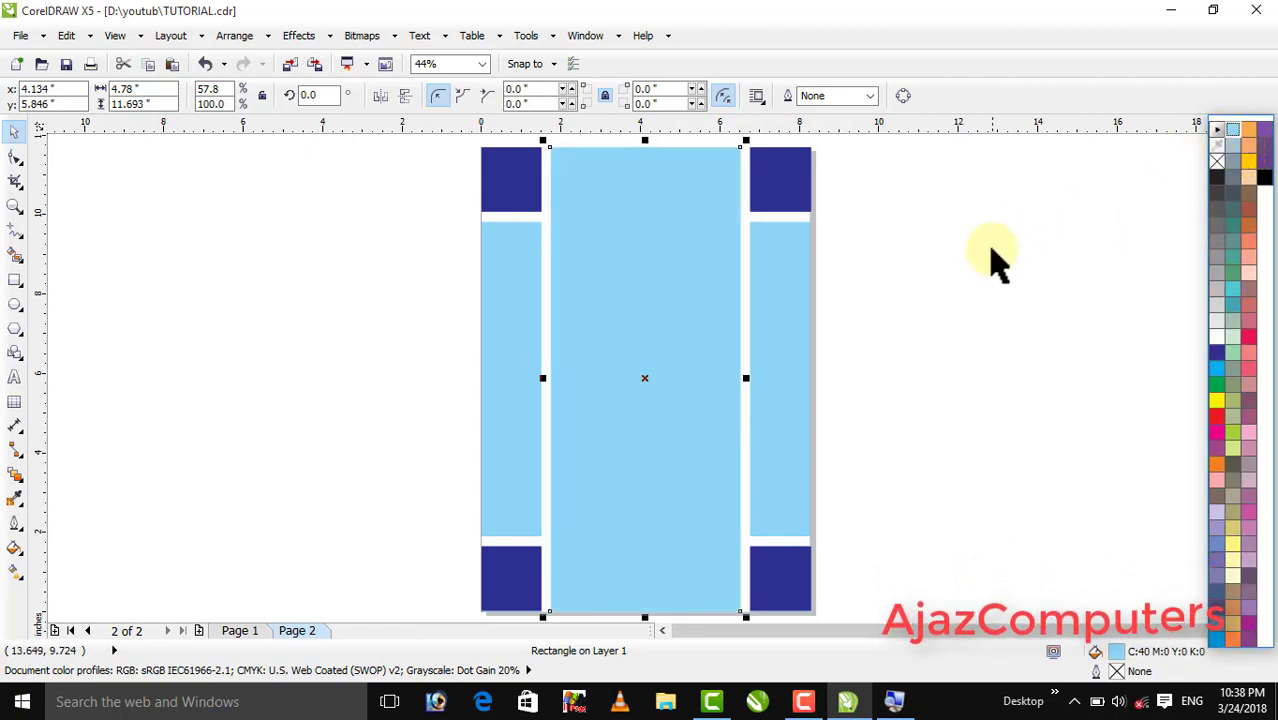
# Step: Bring the grouped top band to the front of the layer, over the centre columns
pyautogui.click(496, 175)
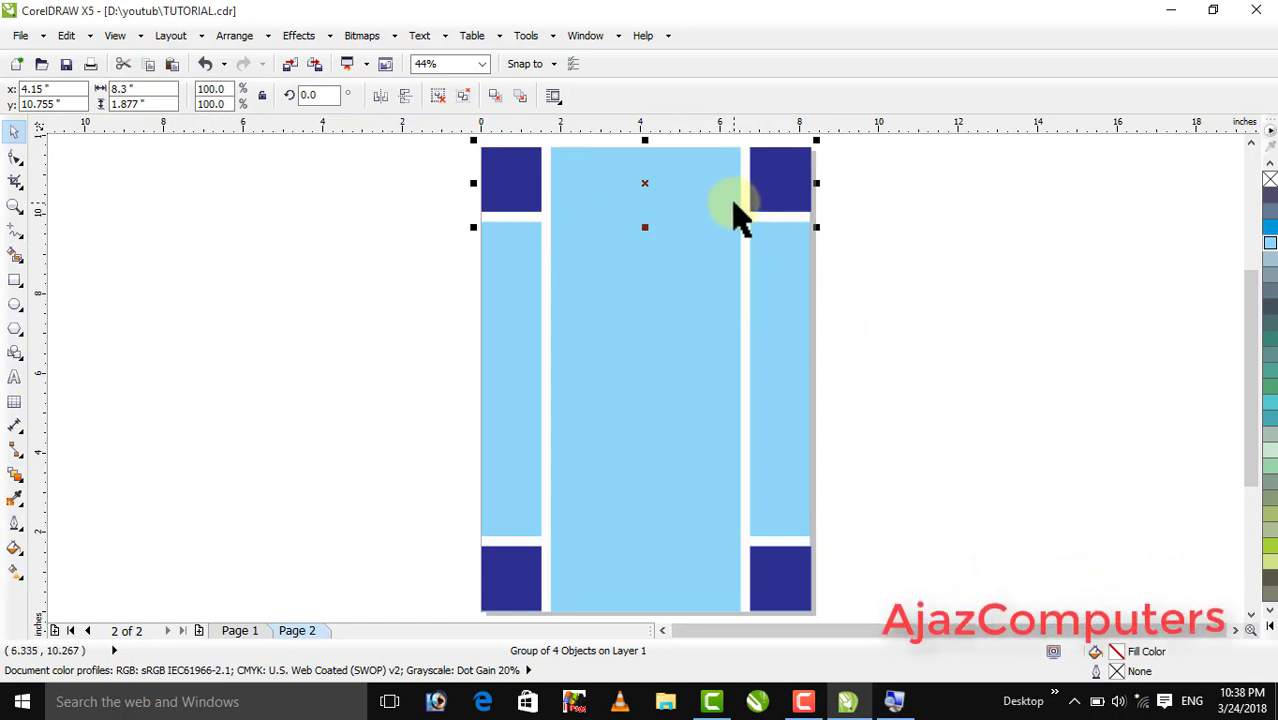
pyautogui.click(233, 37)
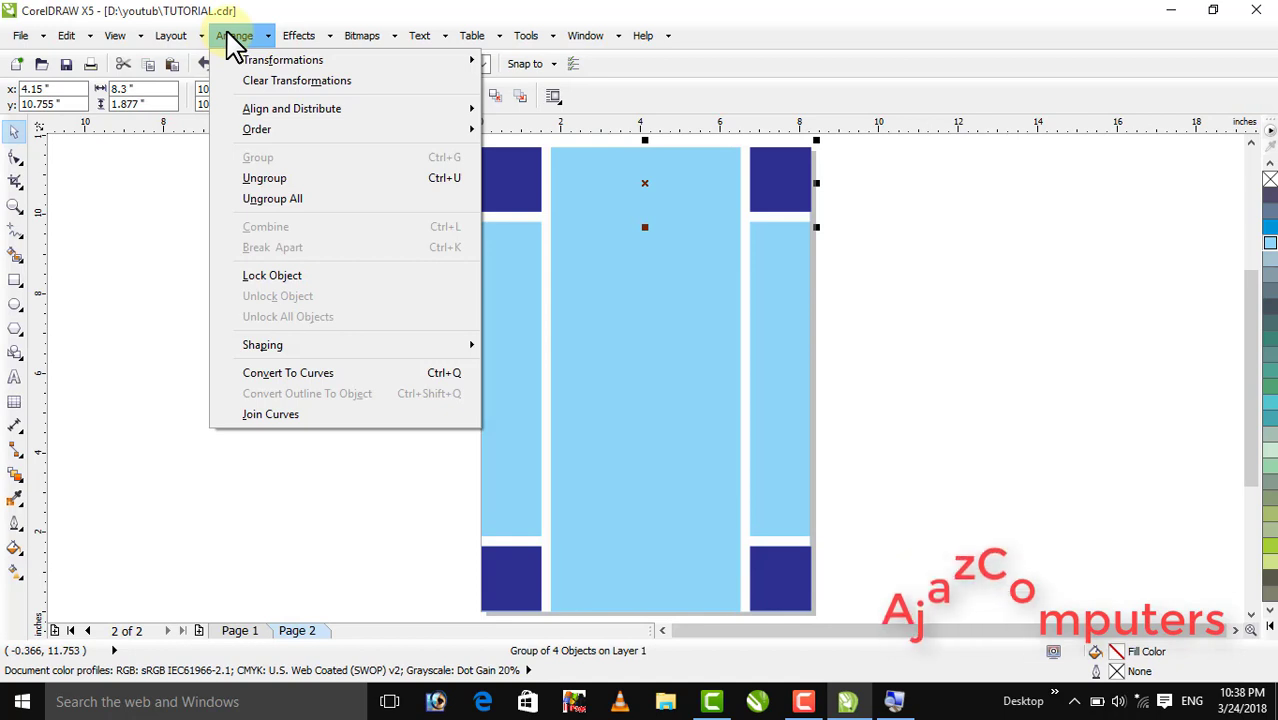
pyautogui.moveTo(384, 136)
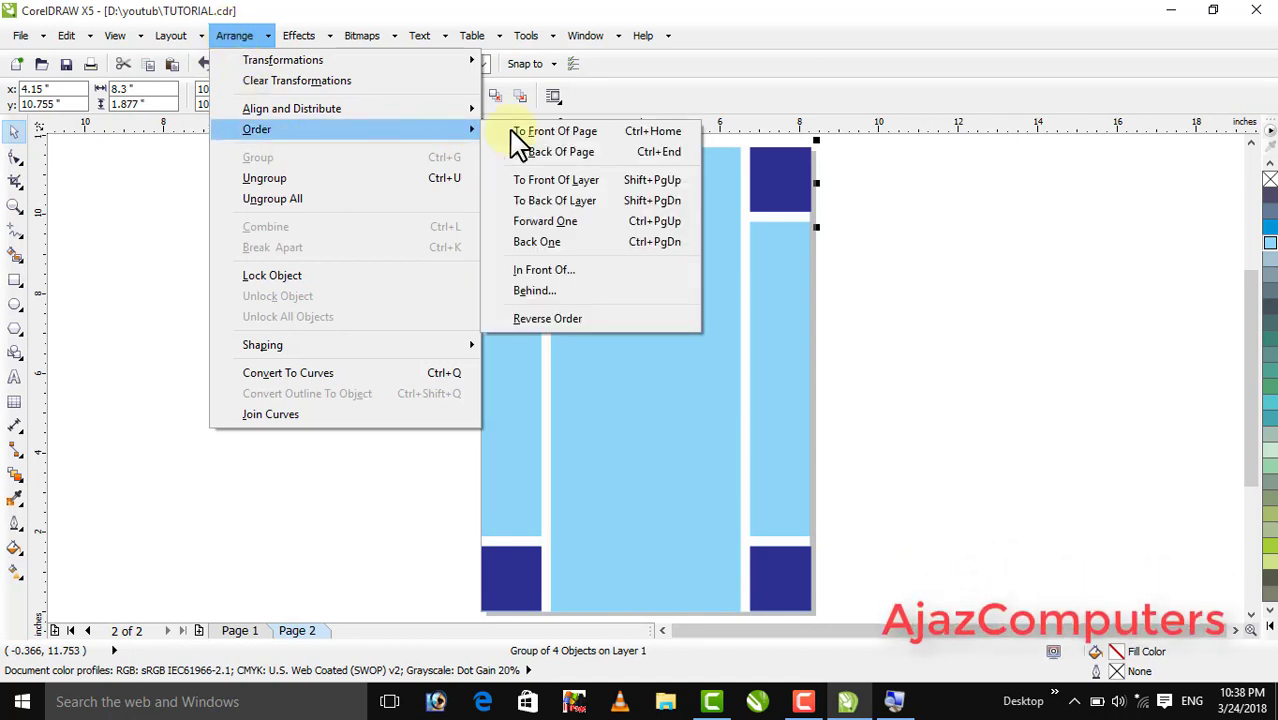
pyautogui.click(651, 182)
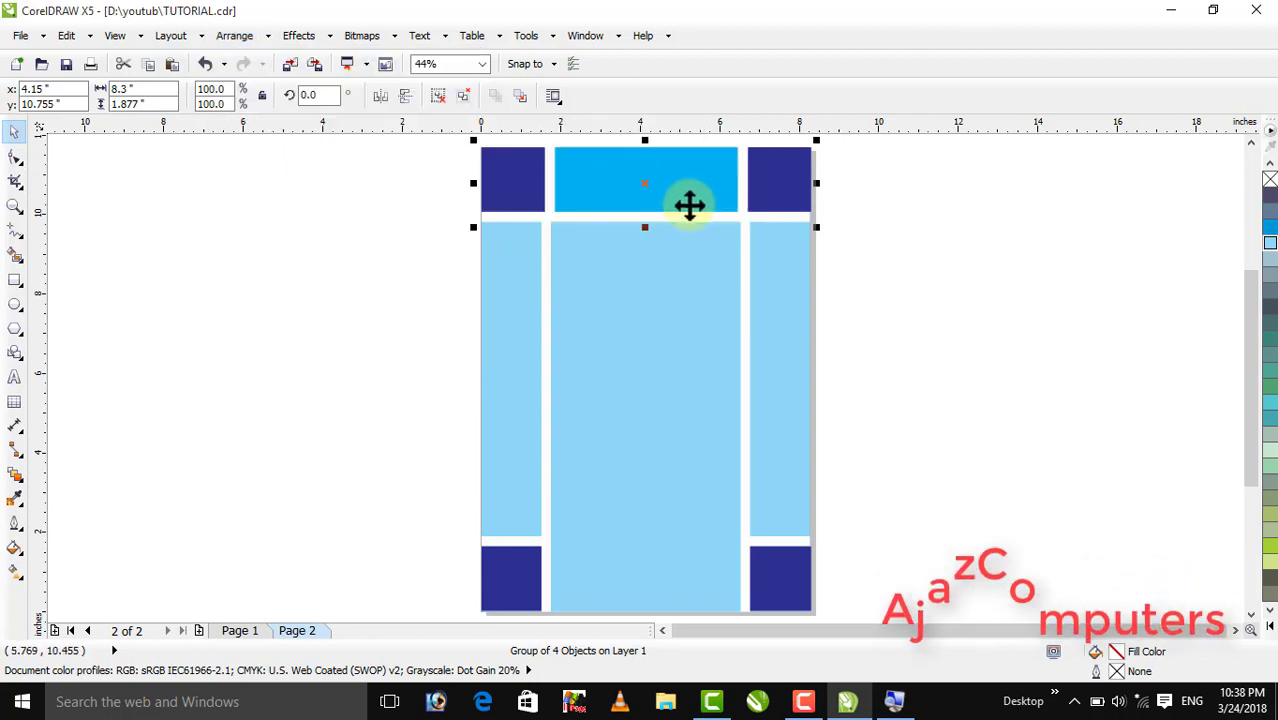
pyautogui.click(1005, 475)
# Step: Bring the grouped bottom band to the front of the layer, over the centre columns
pyautogui.moveTo(996, 466); pyautogui.dragTo(290, 550)
pyautogui.click(254, 308)
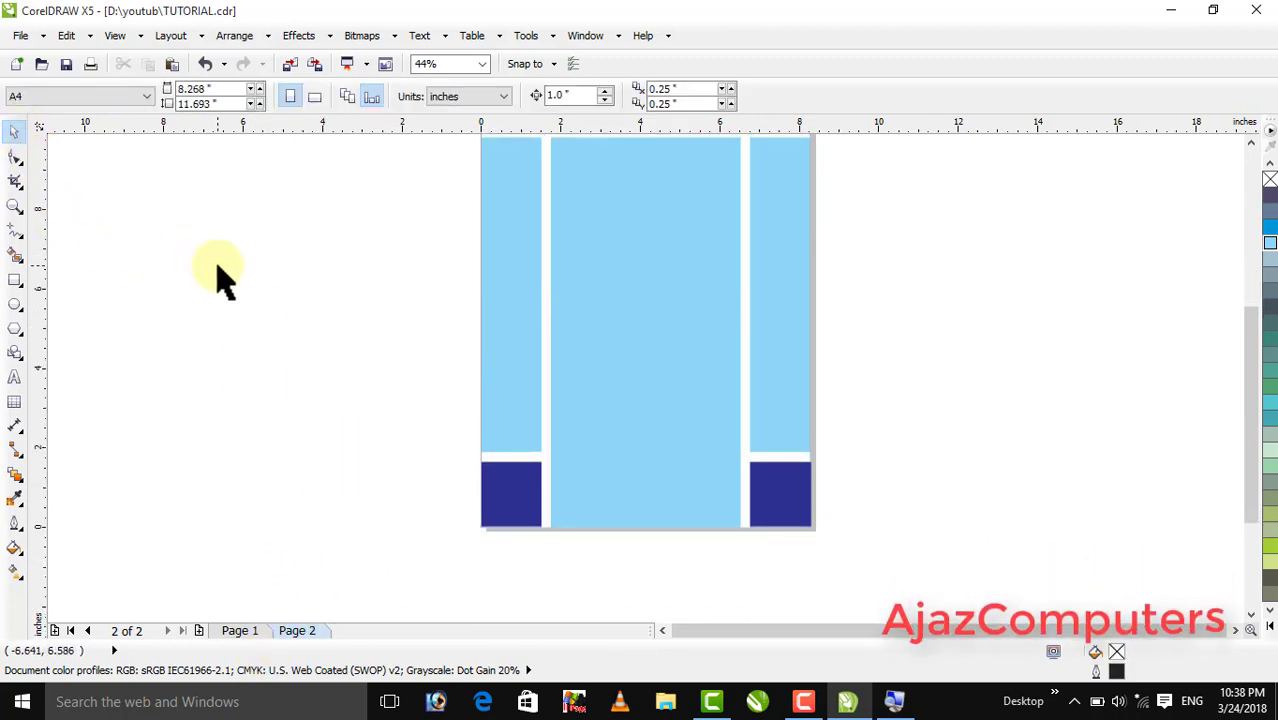
pyautogui.moveTo(965, 590); pyautogui.dragTo(945, 585)
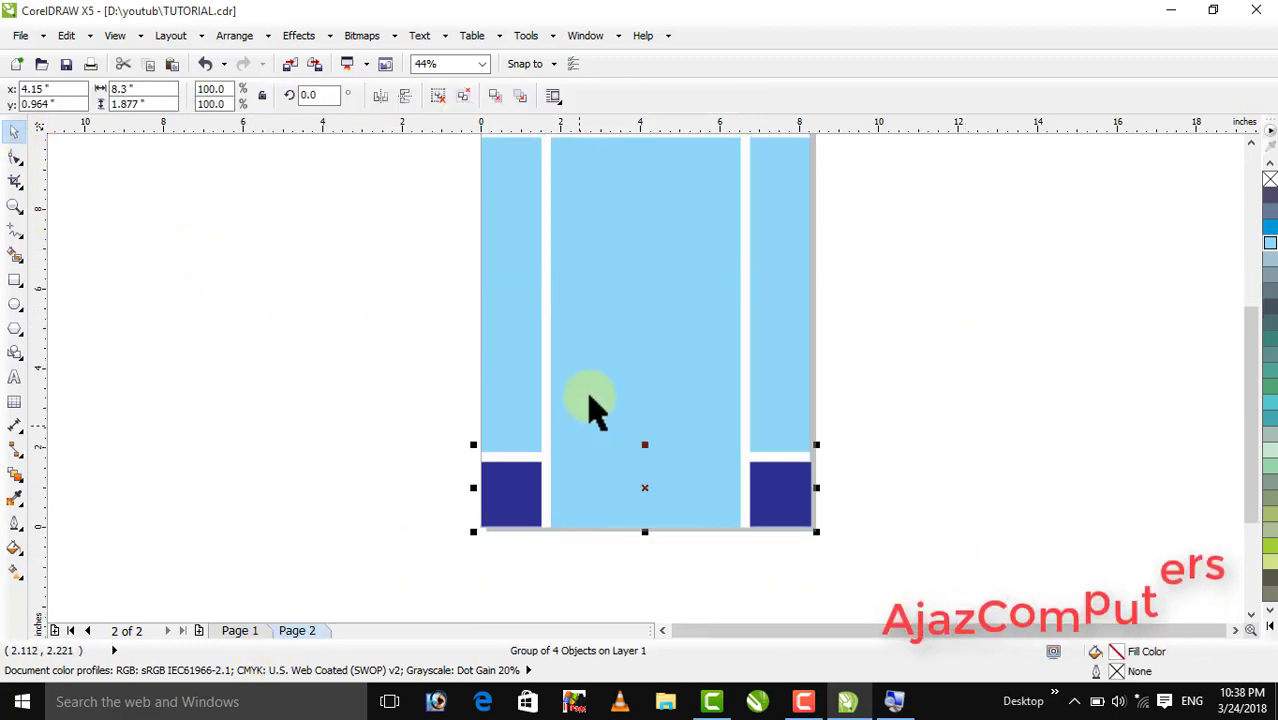
pyautogui.click(240, 40)
pyautogui.moveTo(328, 145)
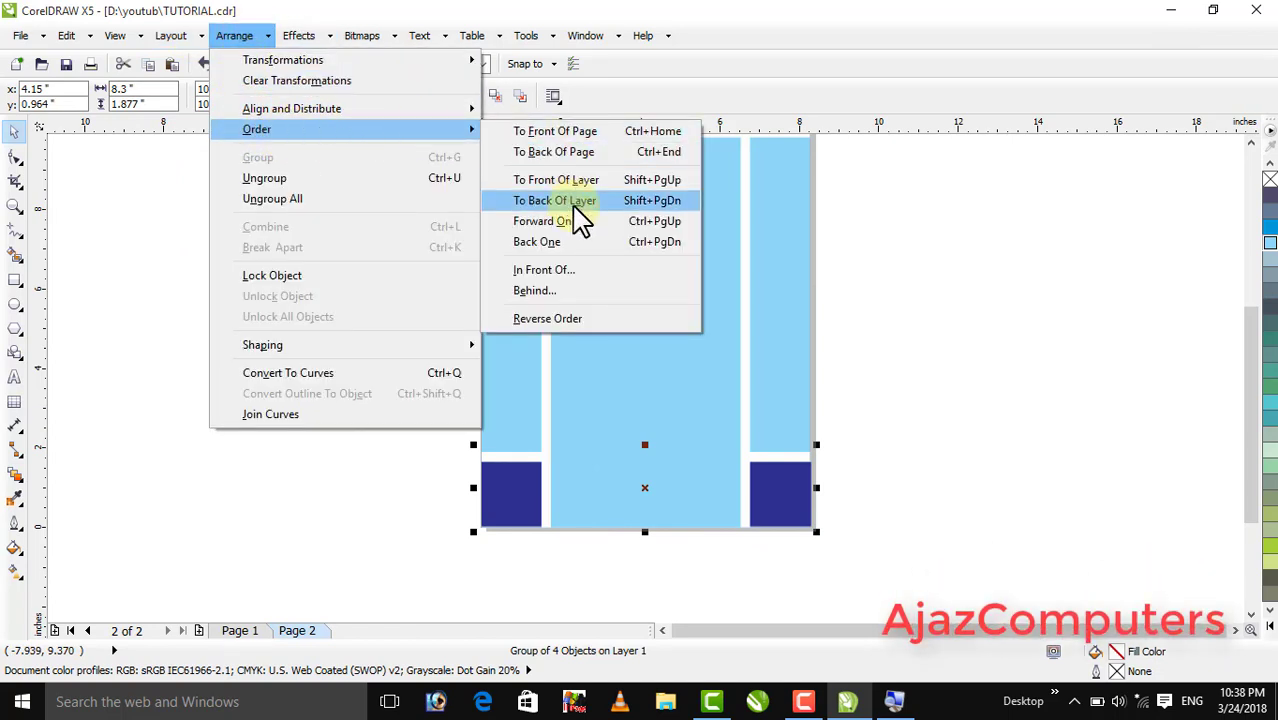
pyautogui.click(660, 182)
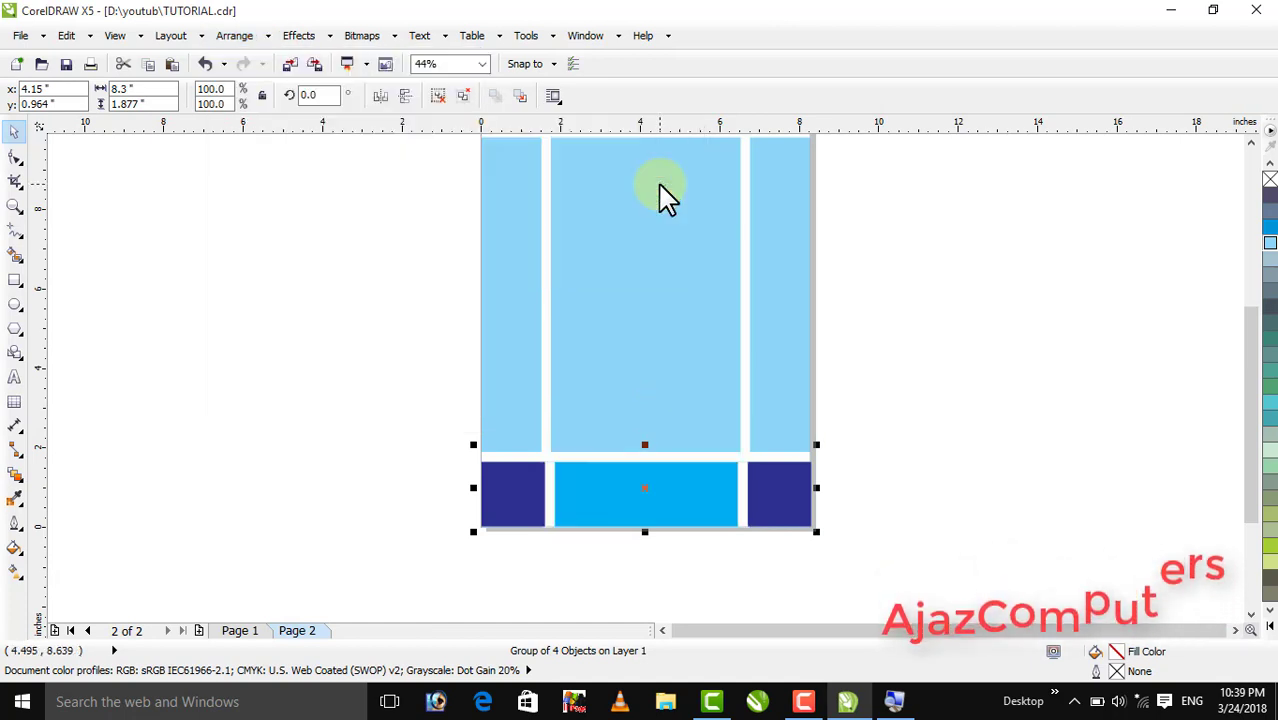
# Step: Fill the page-sized background rectangle behind the side columns with a darker medium blue
pyautogui.click(826, 340)
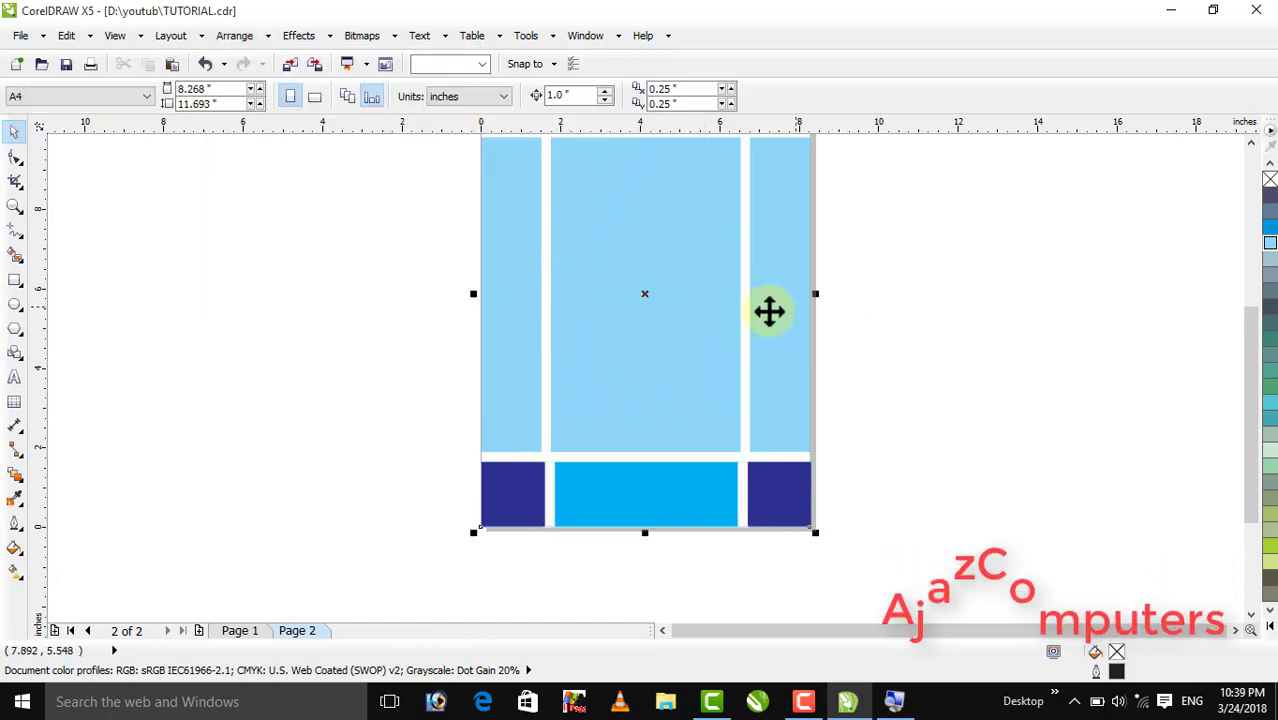
pyautogui.click(769, 311)
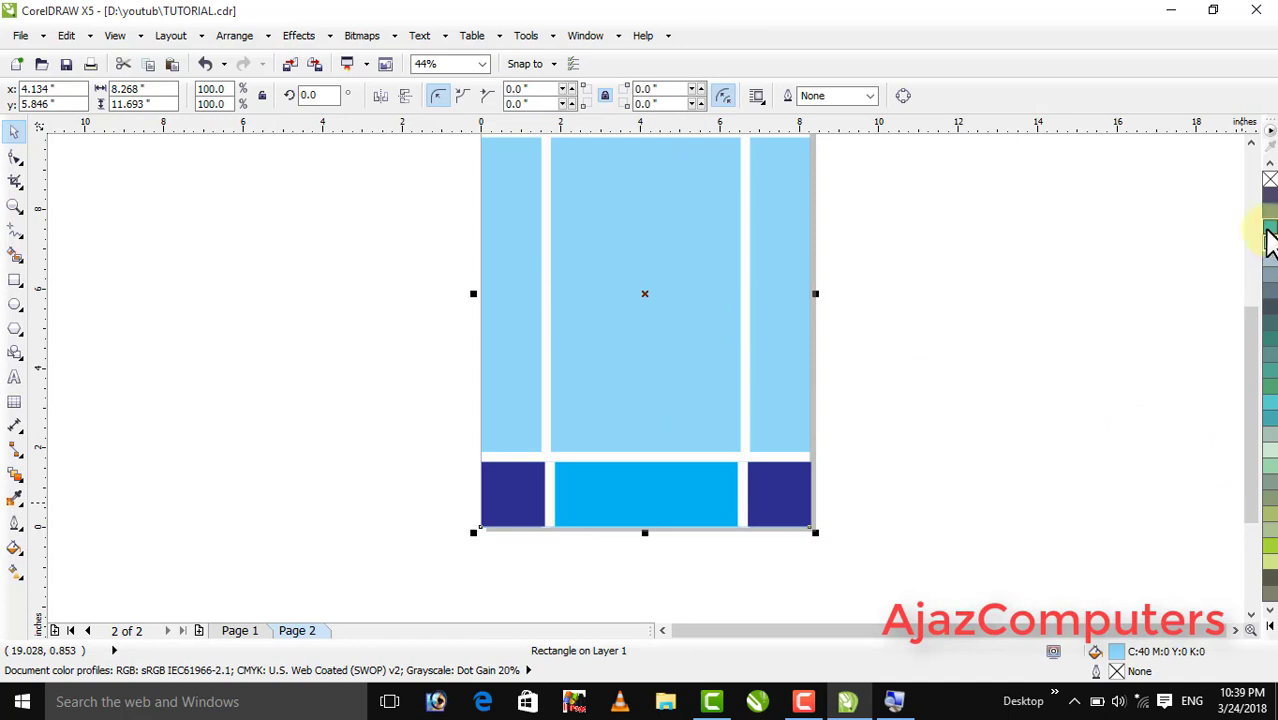
pyautogui.click(1268, 240)
pyautogui.click(936, 285)
pyautogui.scroll(1, 936, 285)
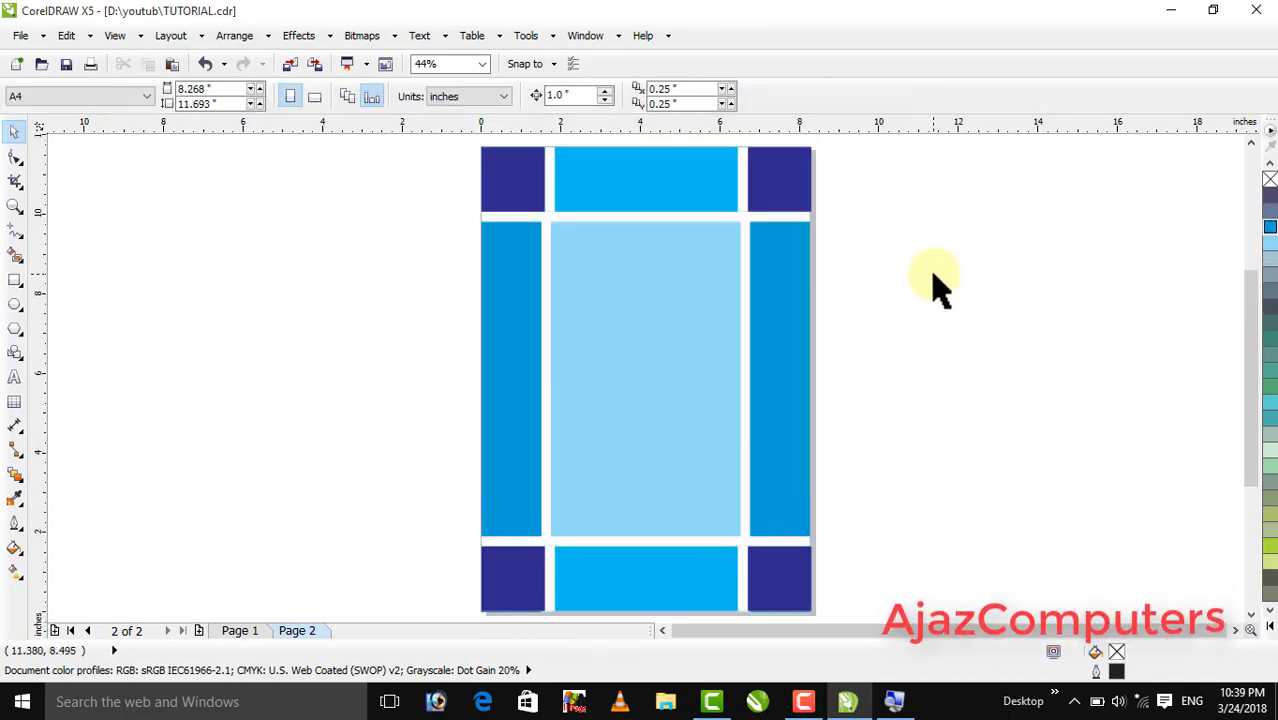